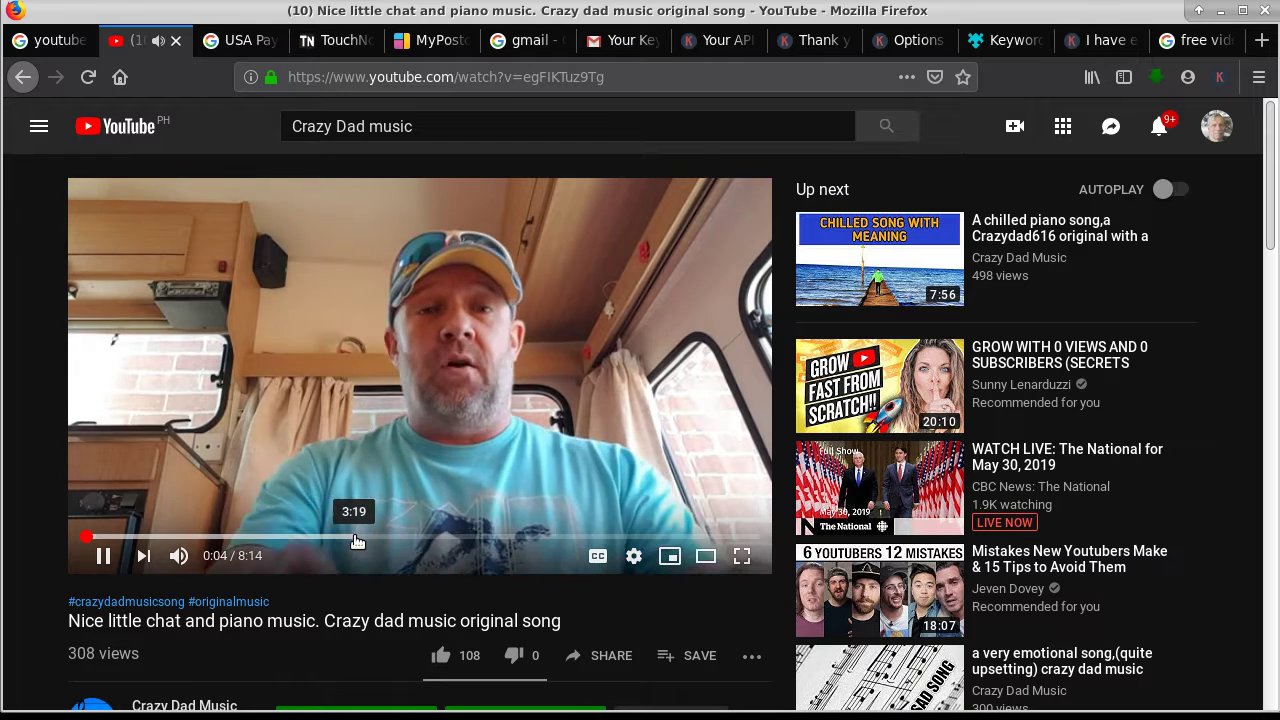
Skip the video ahead to the piano-playing part in theater mode, replay it from about 3:48, and pause playback
click(410, 537)
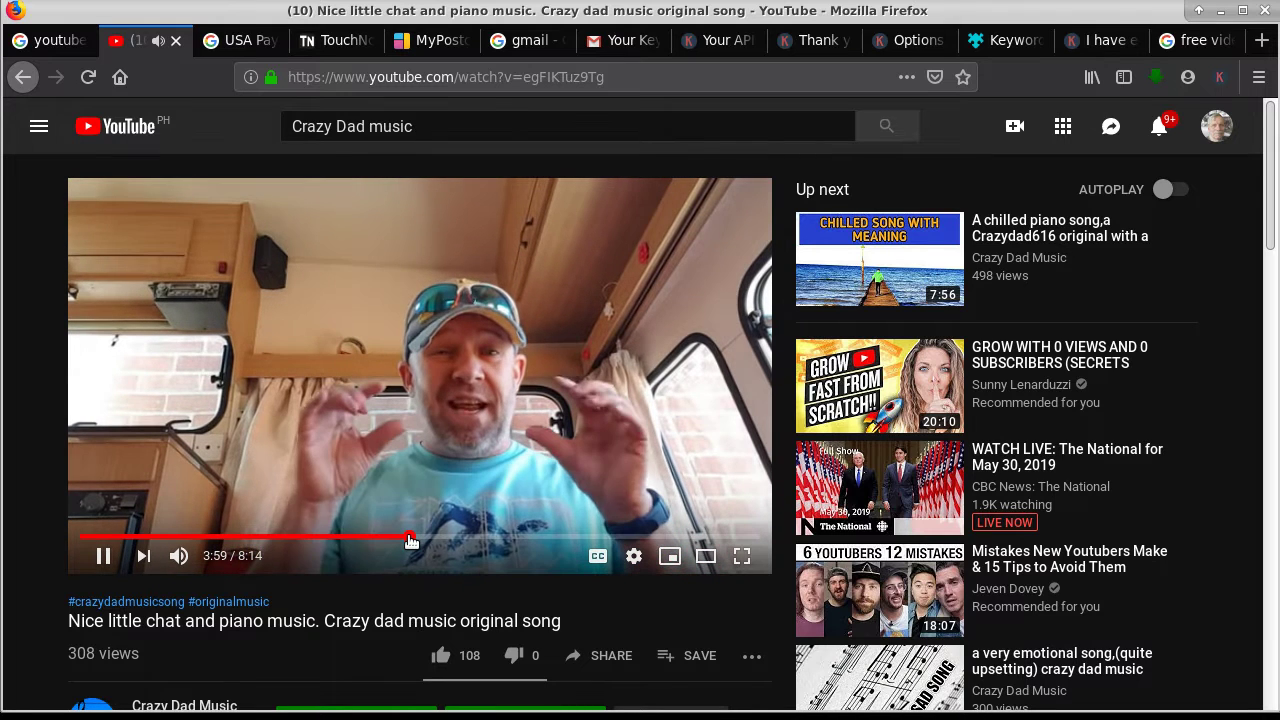
click(707, 557)
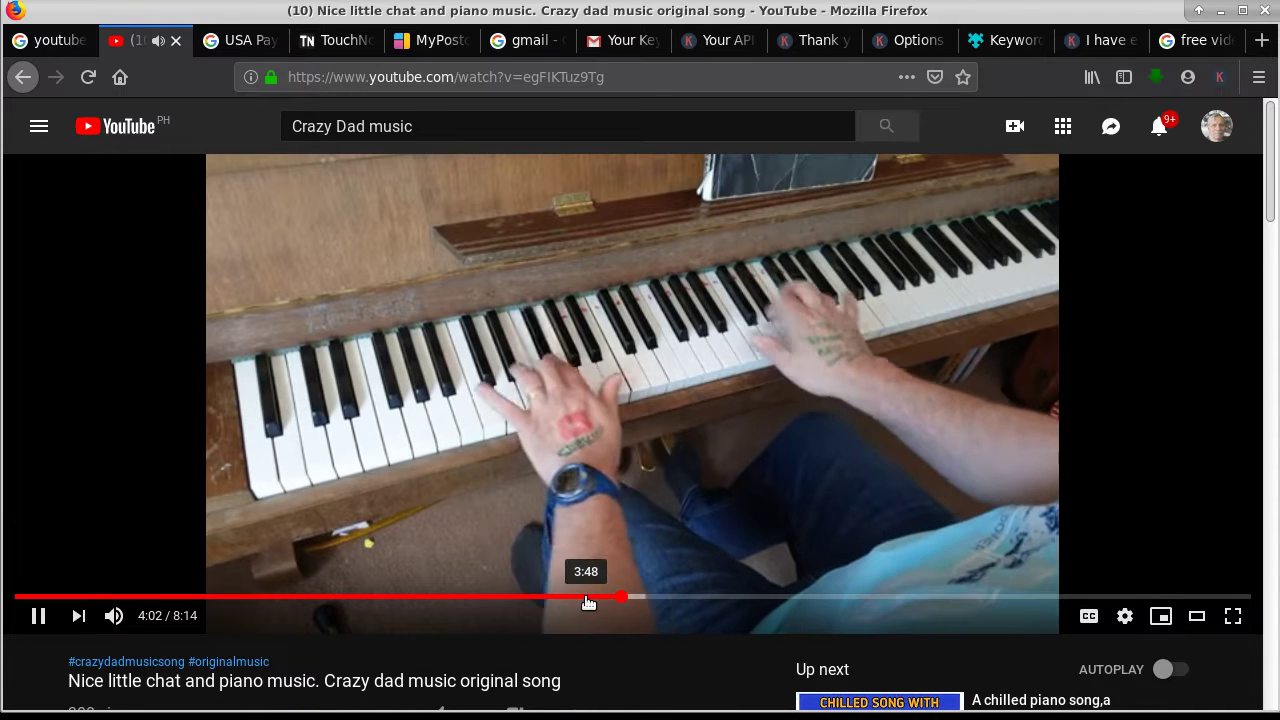
click(588, 598)
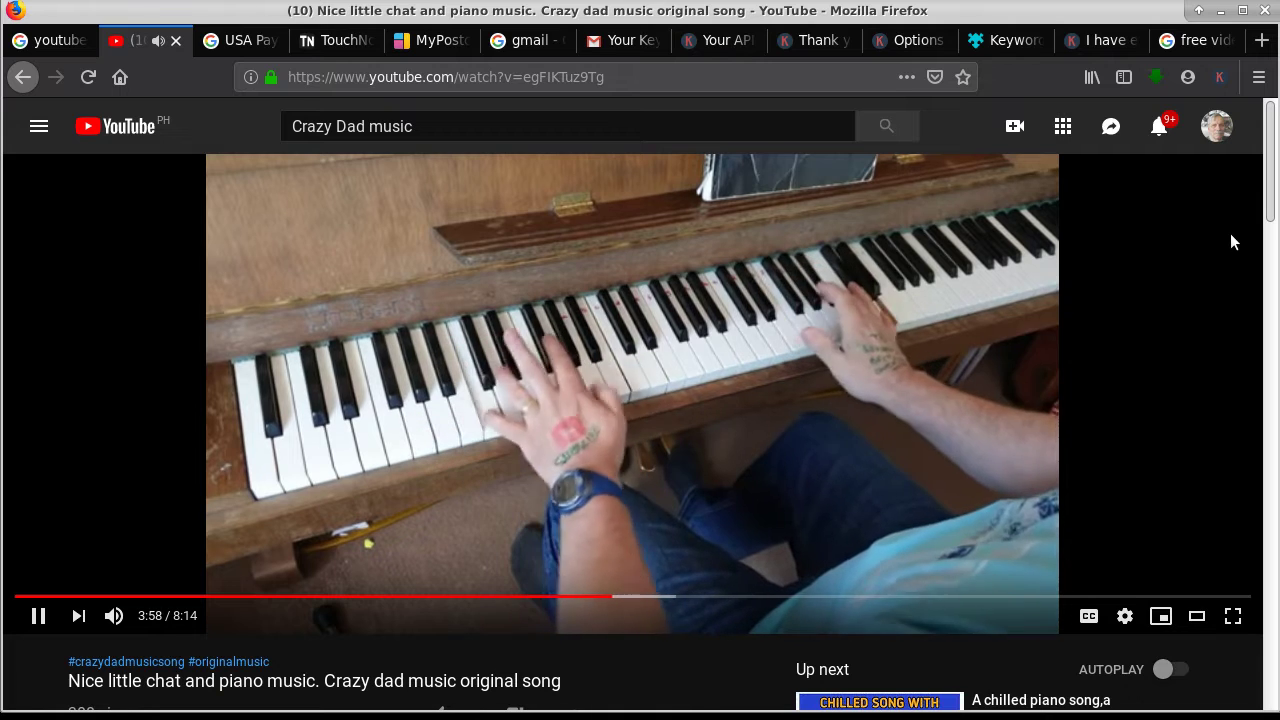
click(593, 597)
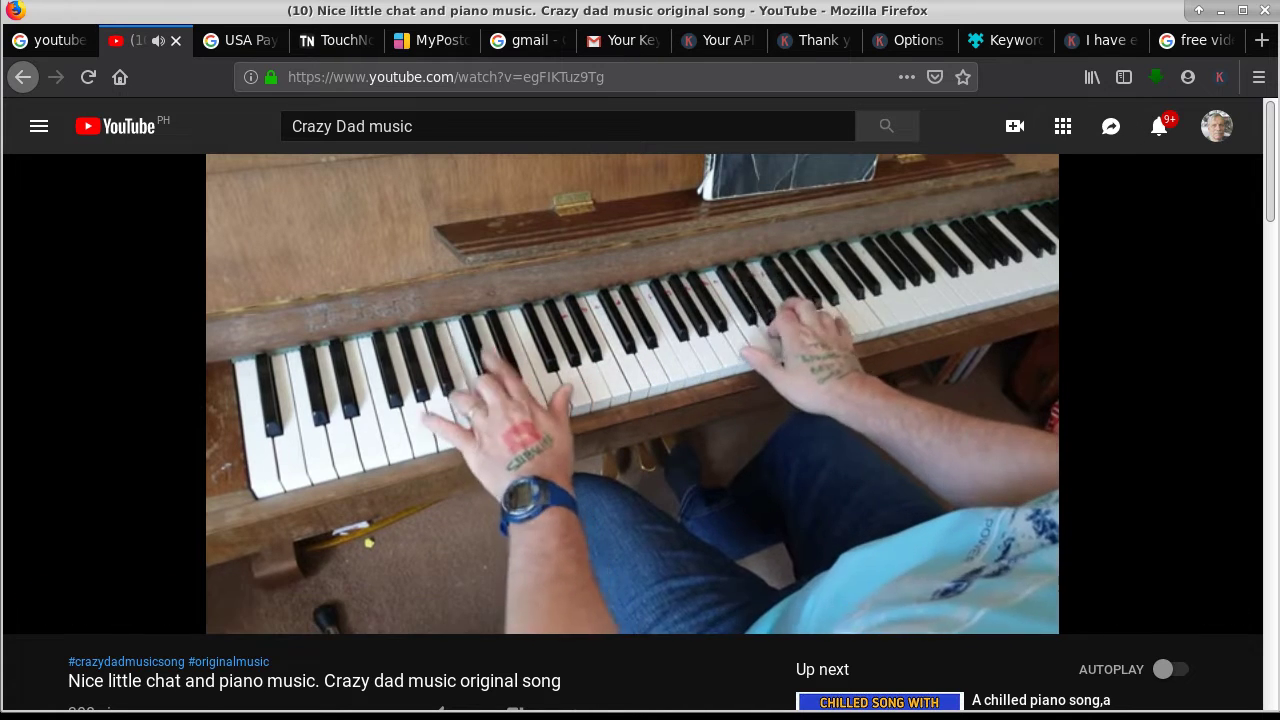
click(38, 615)
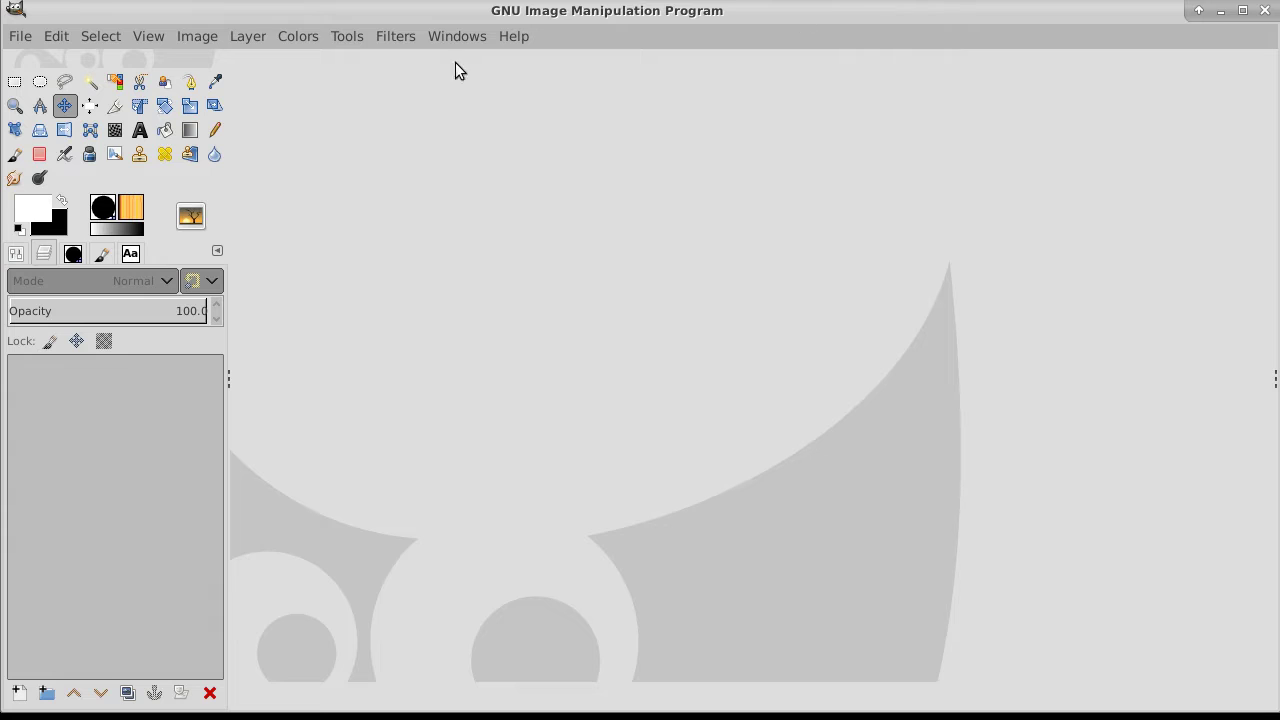
click(21, 40)
mouse_move(32, 80)
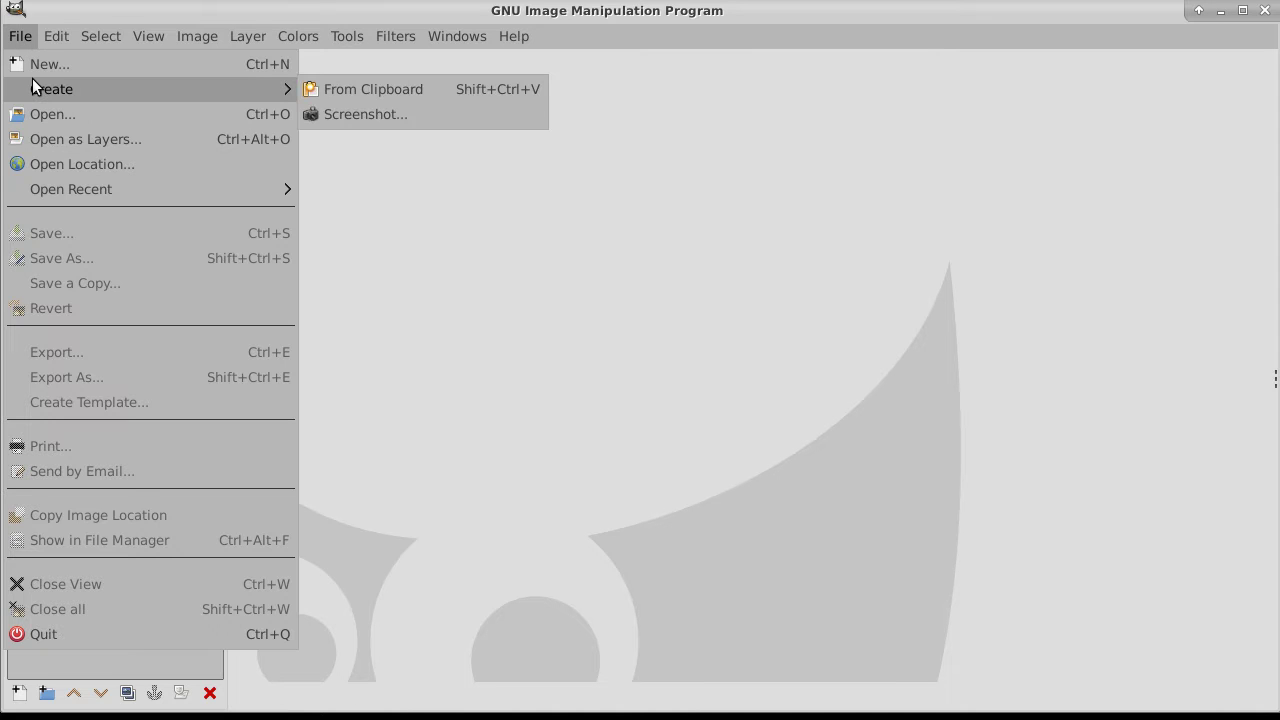
click(44, 115)
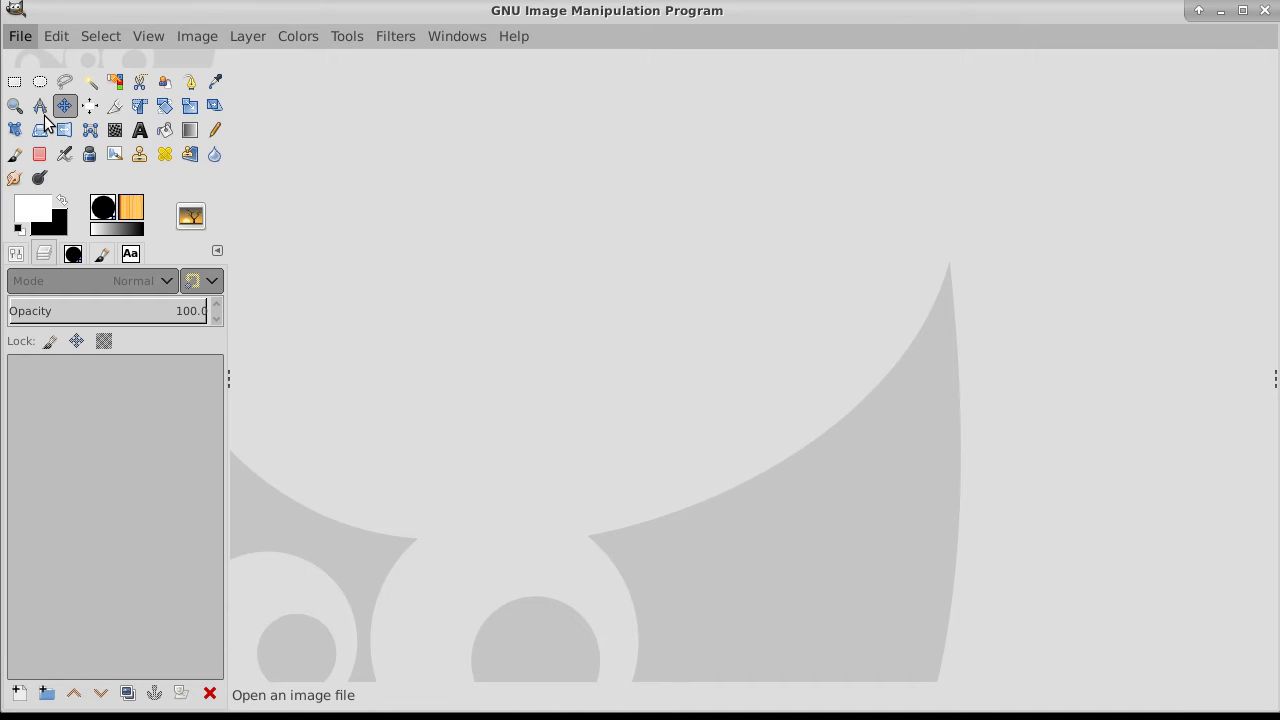
click(455, 184)
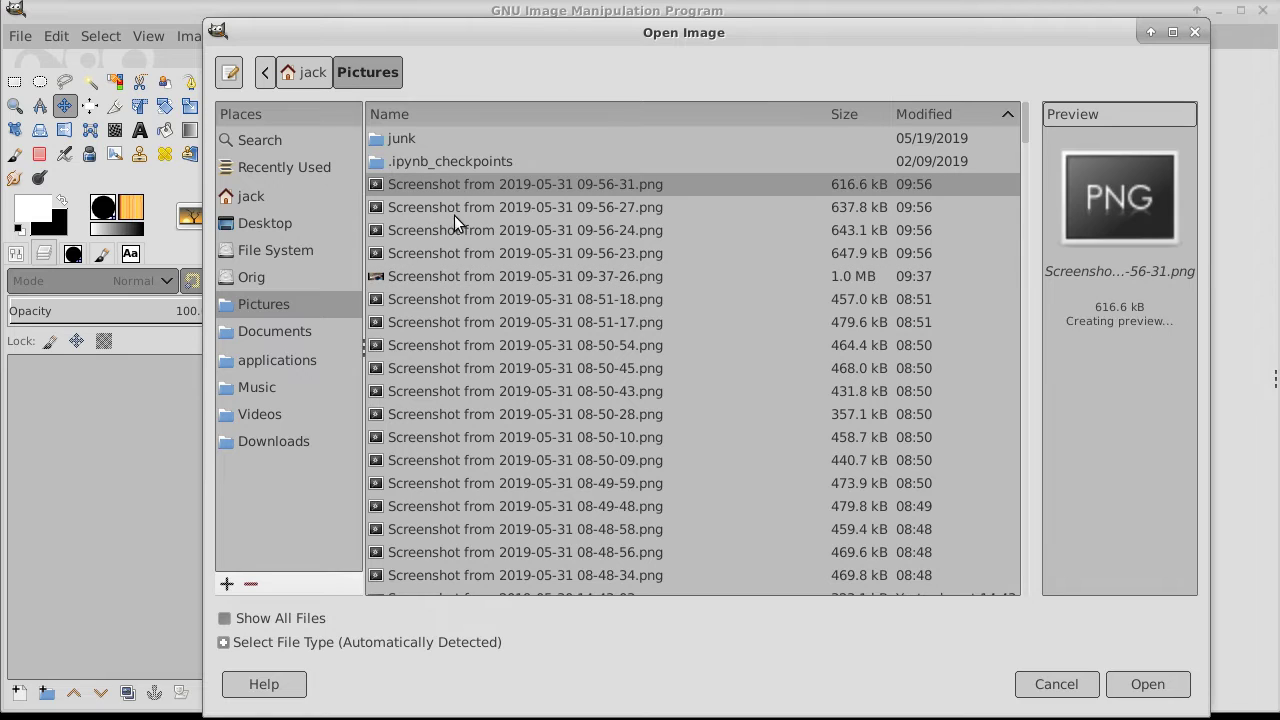
shift+click(445, 253)
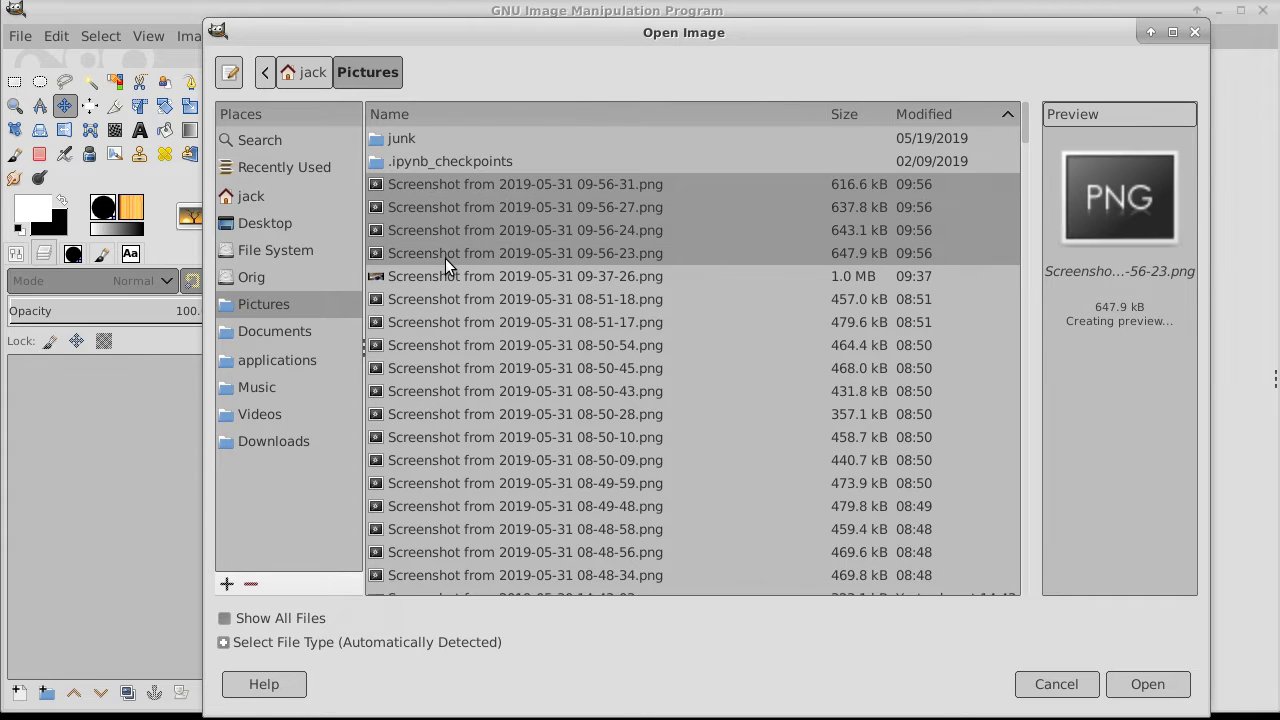
click(1148, 684)
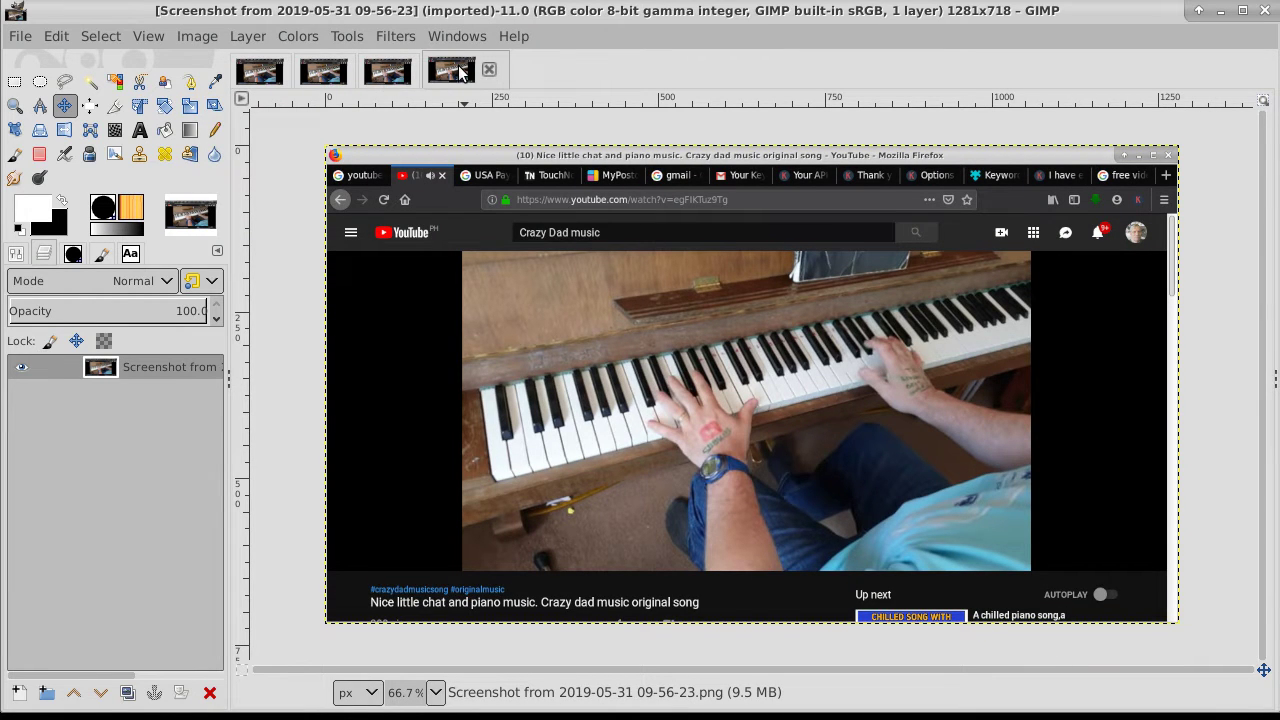
View the four opened screenshots one after another to compare the hand positions on the piano
click(390, 72)
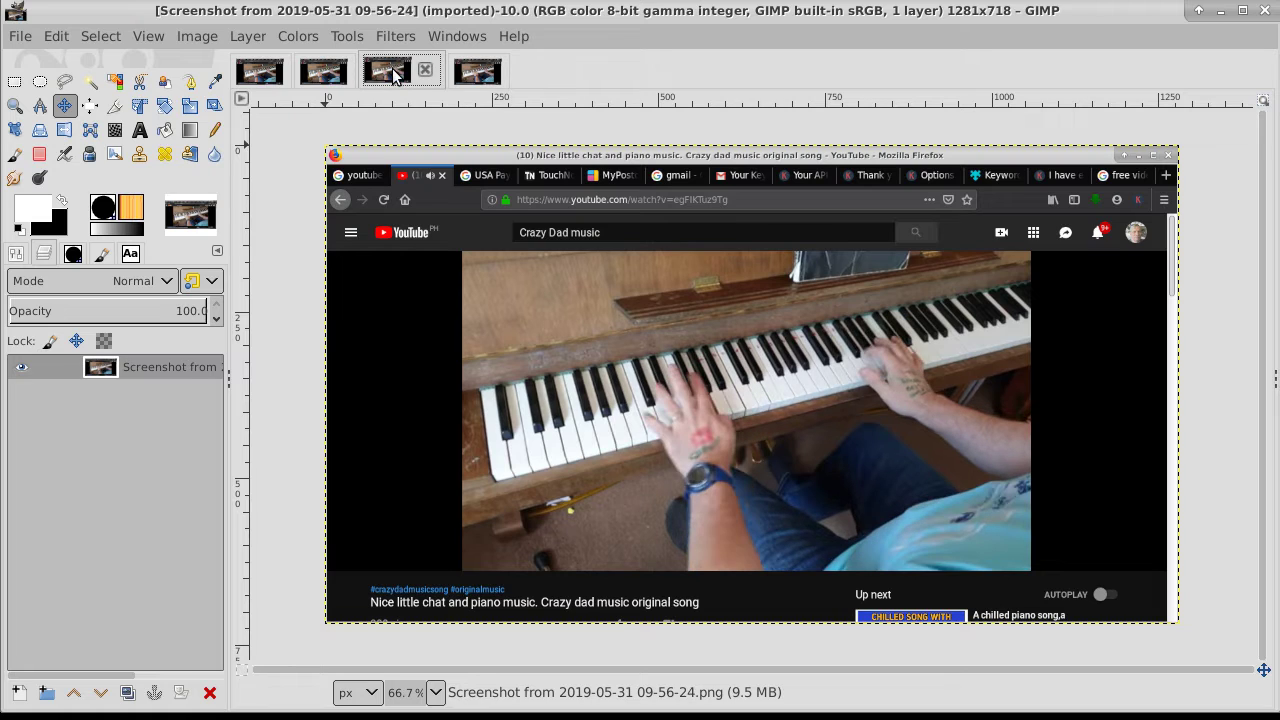
click(323, 72)
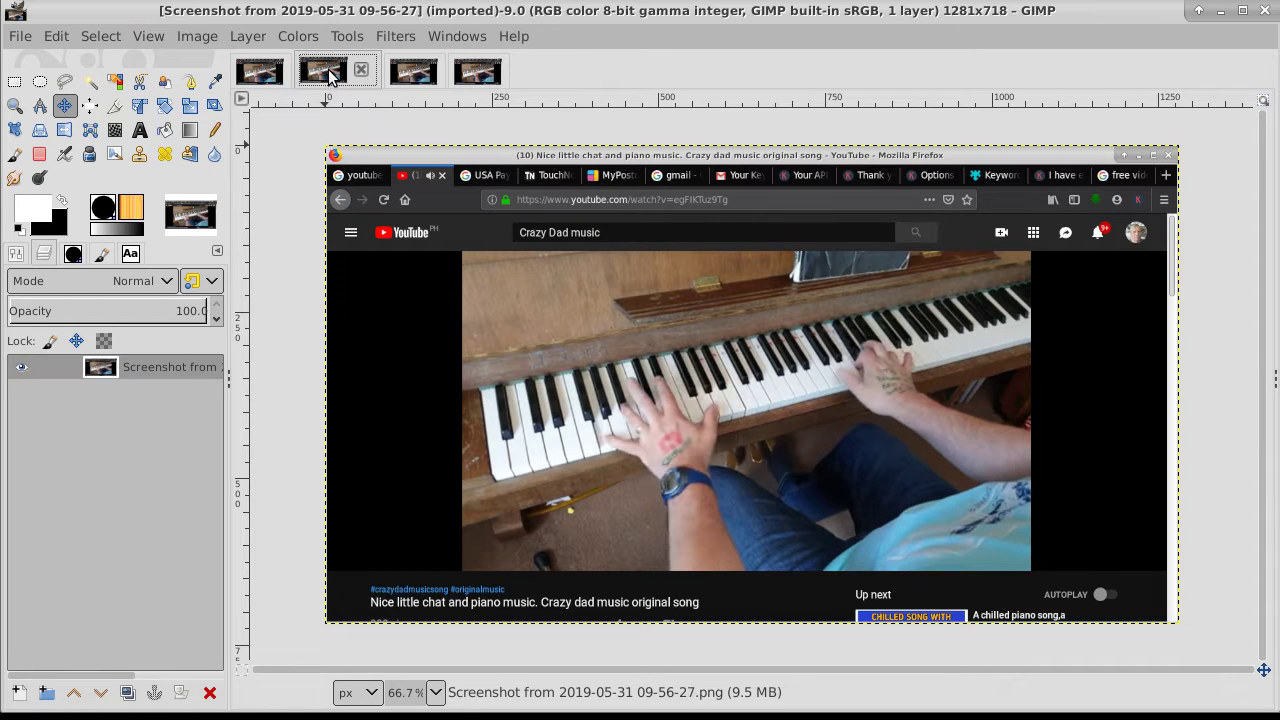
click(262, 72)
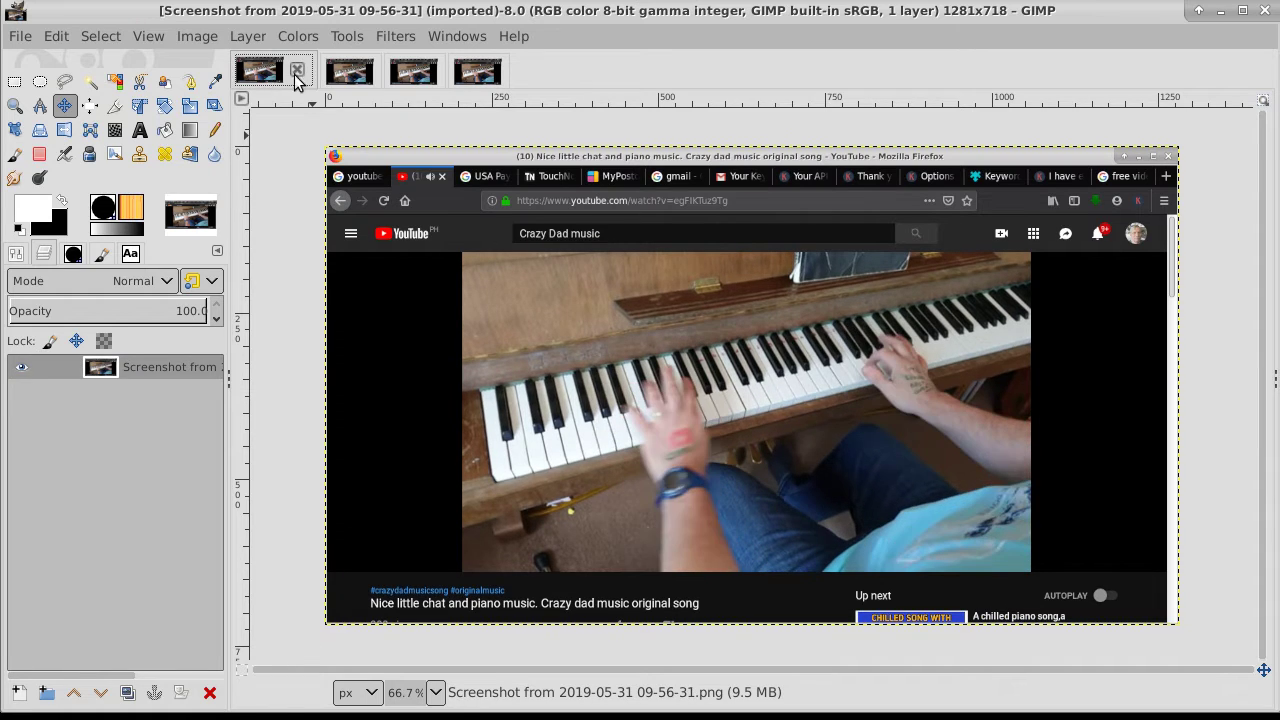
click(482, 74)
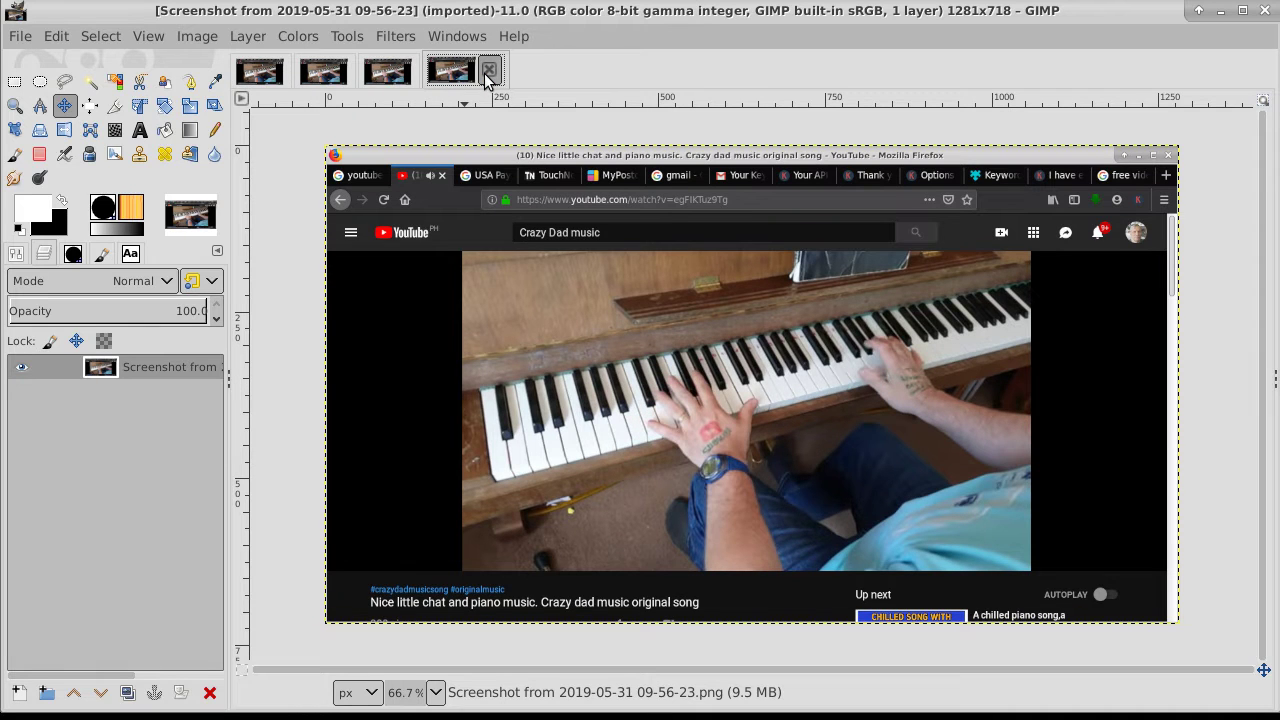
click(21, 38)
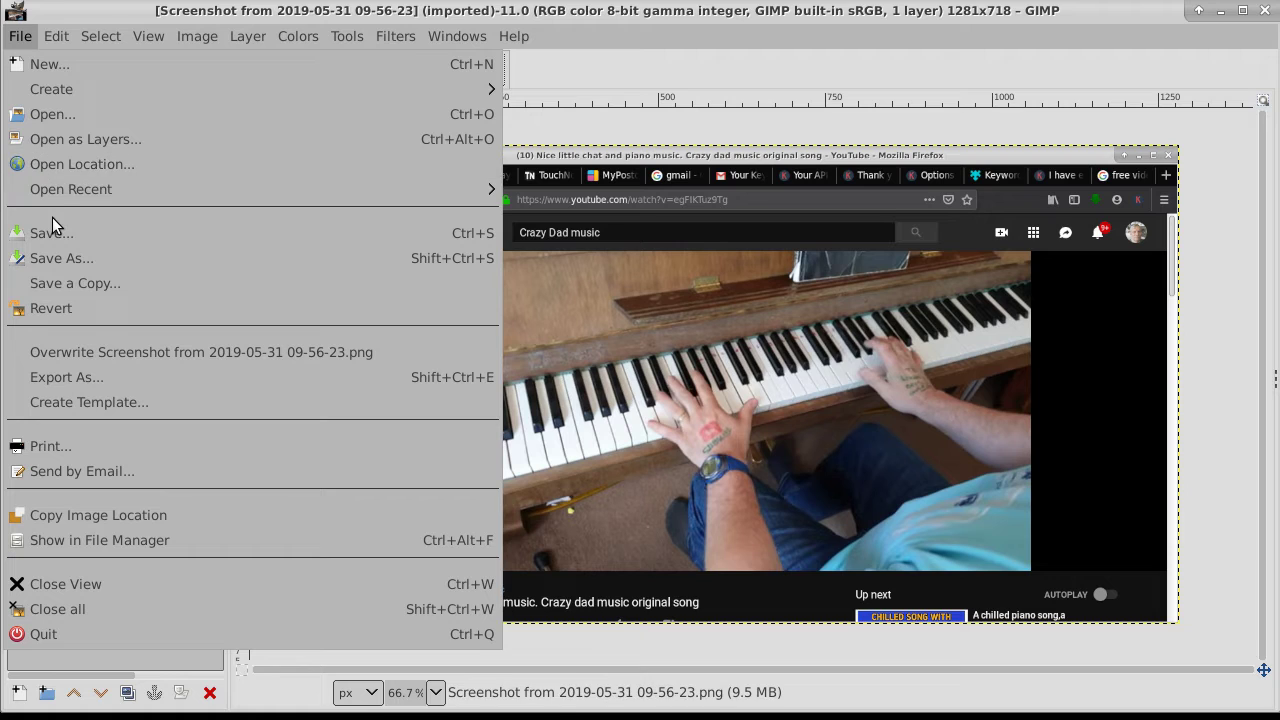
click(52, 117)
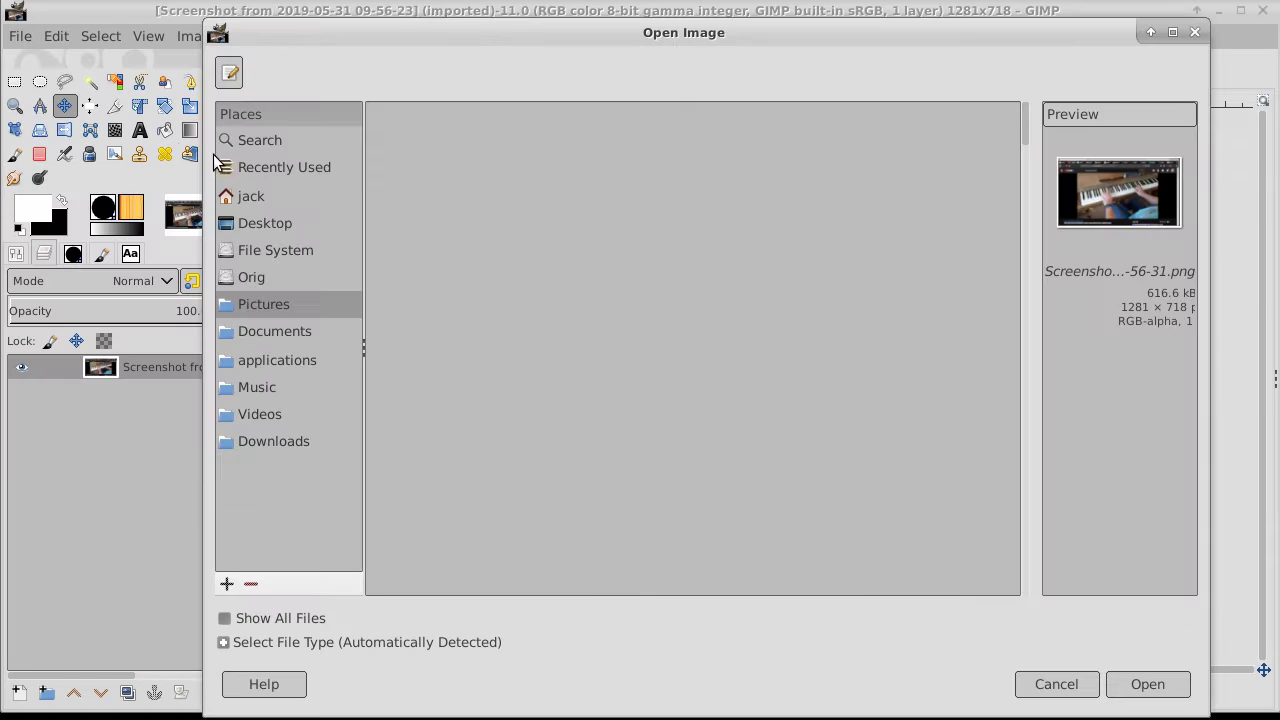
click(498, 277)
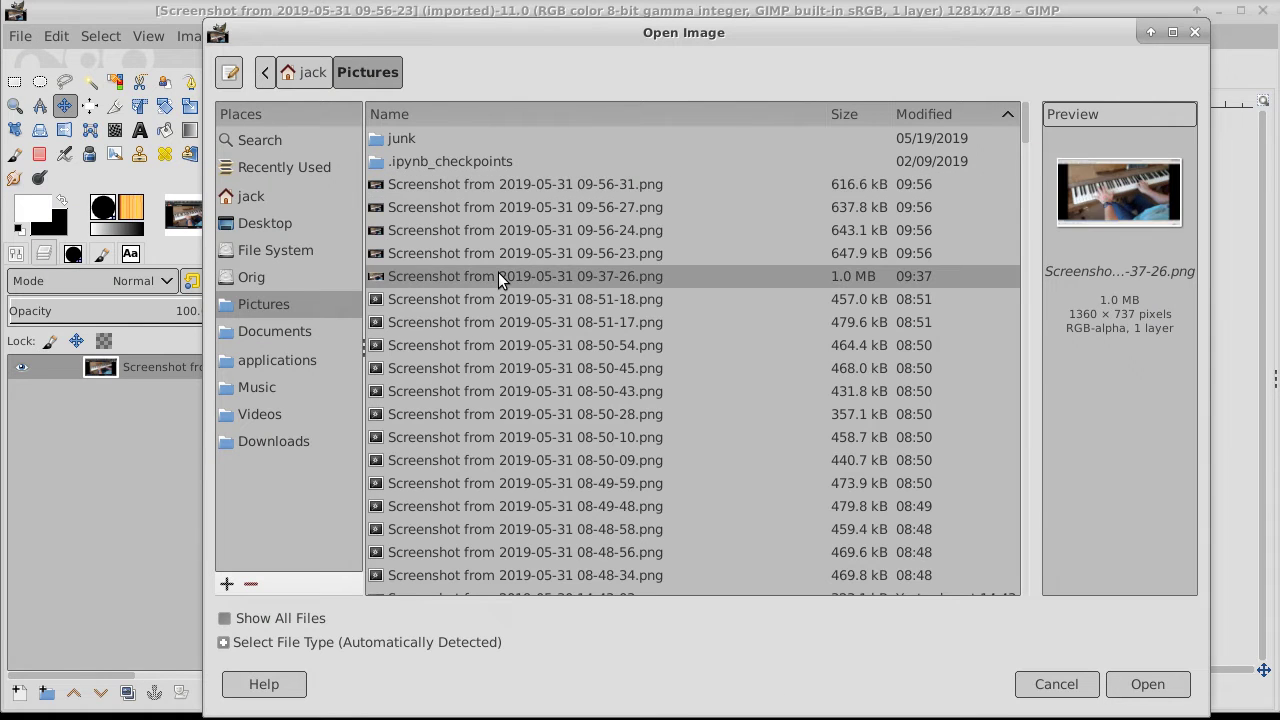
click(495, 300)
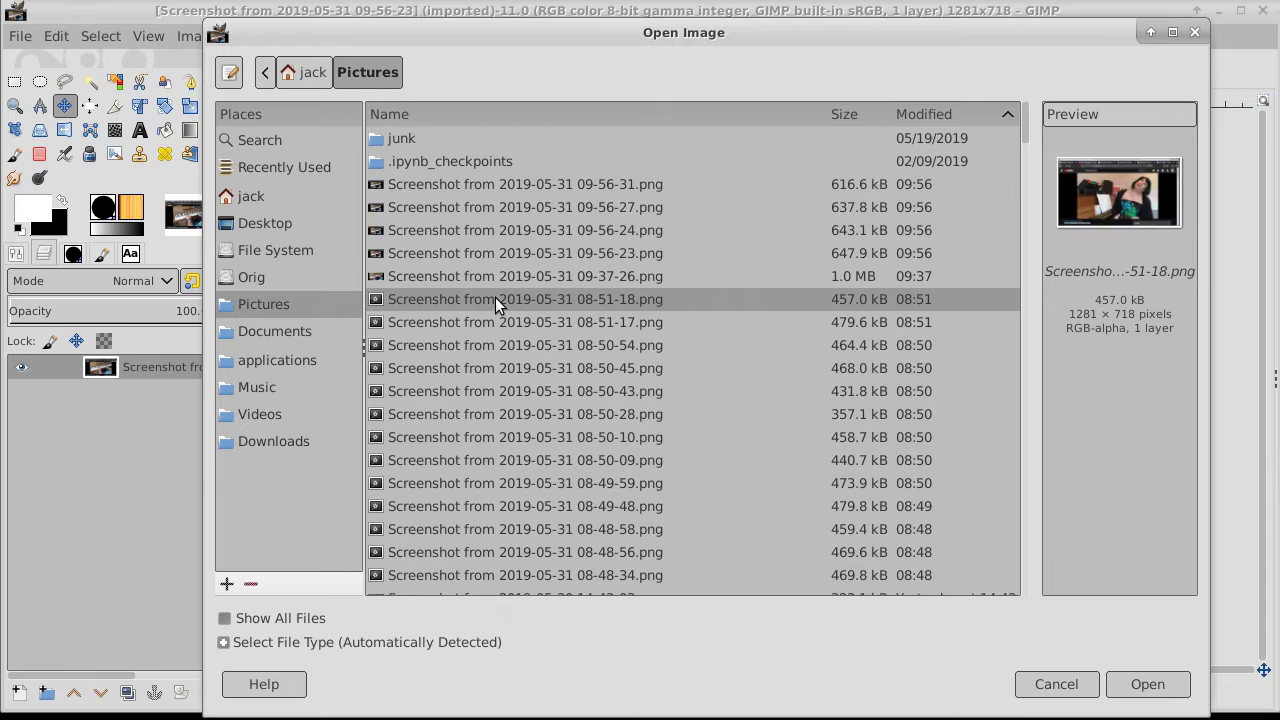
click(497, 279)
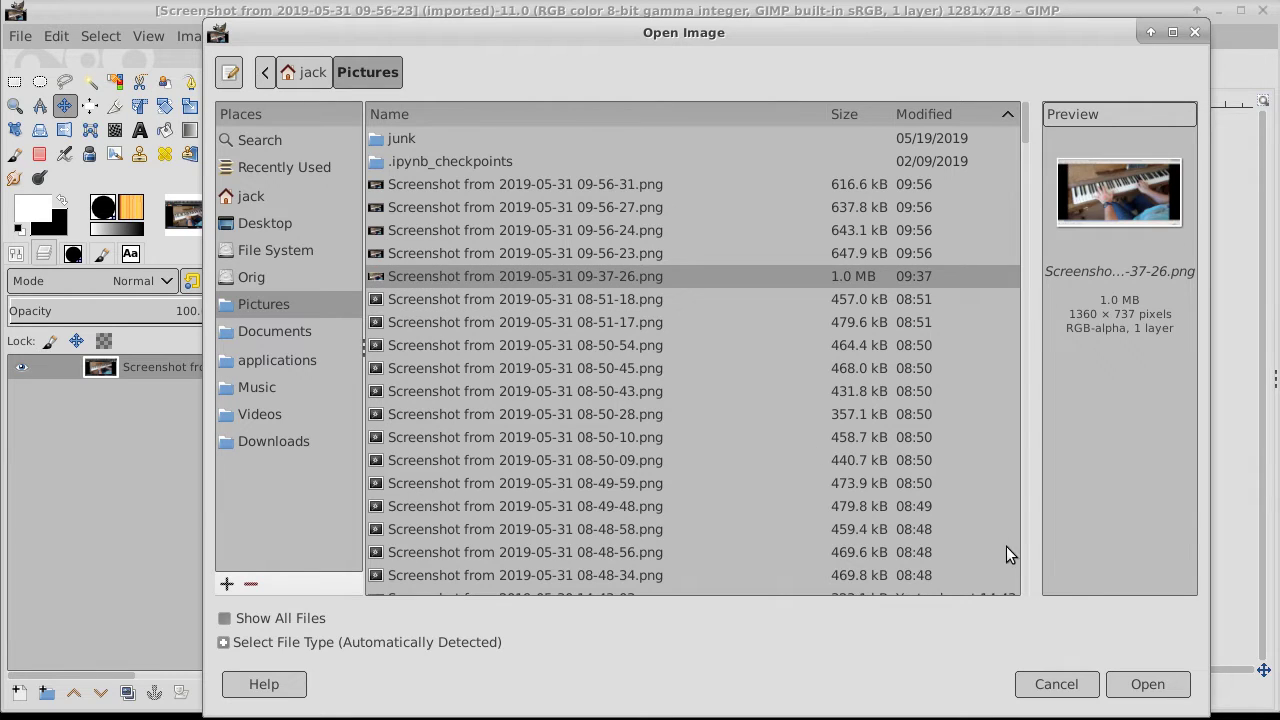
click(1147, 690)
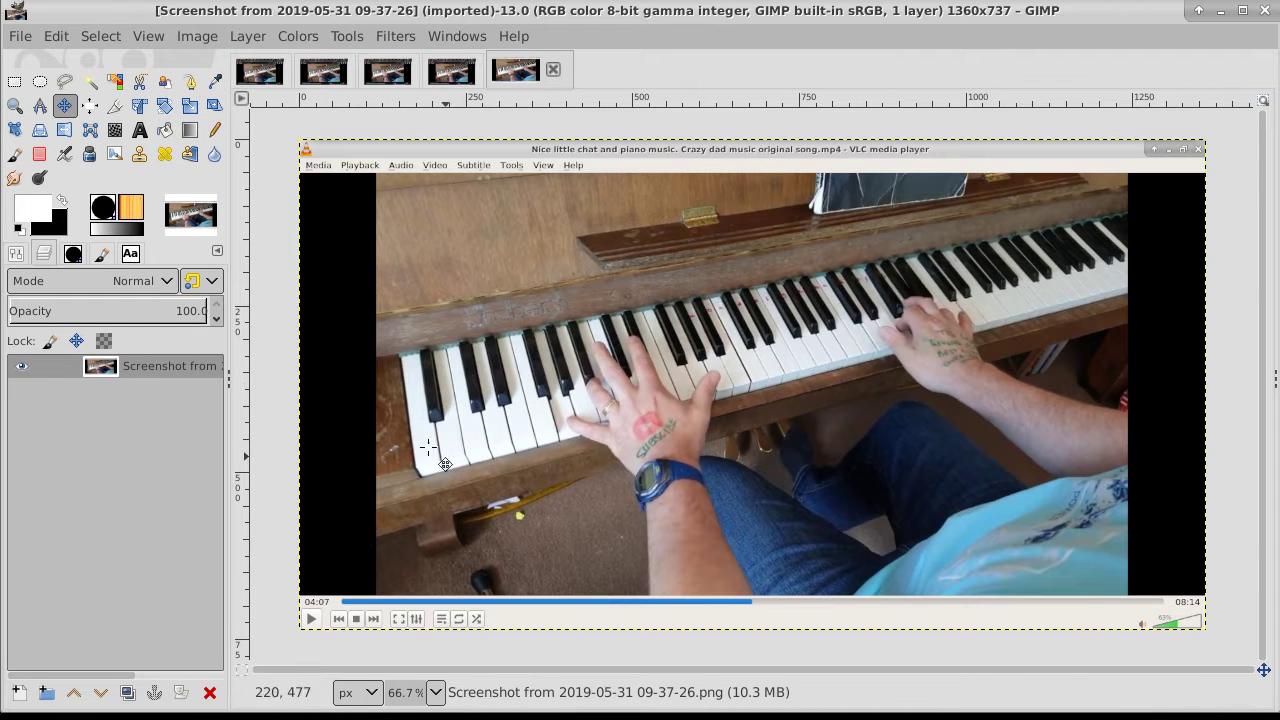
Crop the image to a rectangular selection of about 294 x 406 px around the hand with the SUBSCRIBE lettering
click(14, 81)
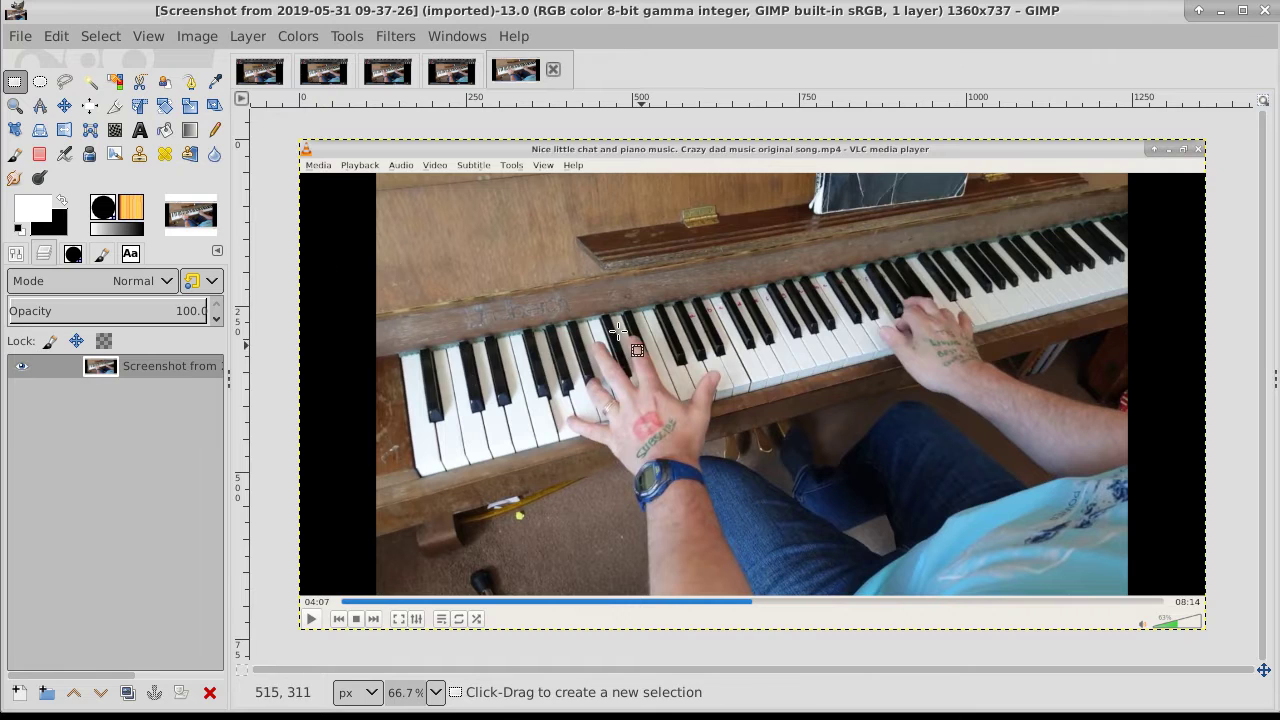
drag(551, 310, 747, 530)
mouse_move(650, 271)
mouse_down()
mouse_move(649, 310)
mouse_move(642, 258)
mouse_up()
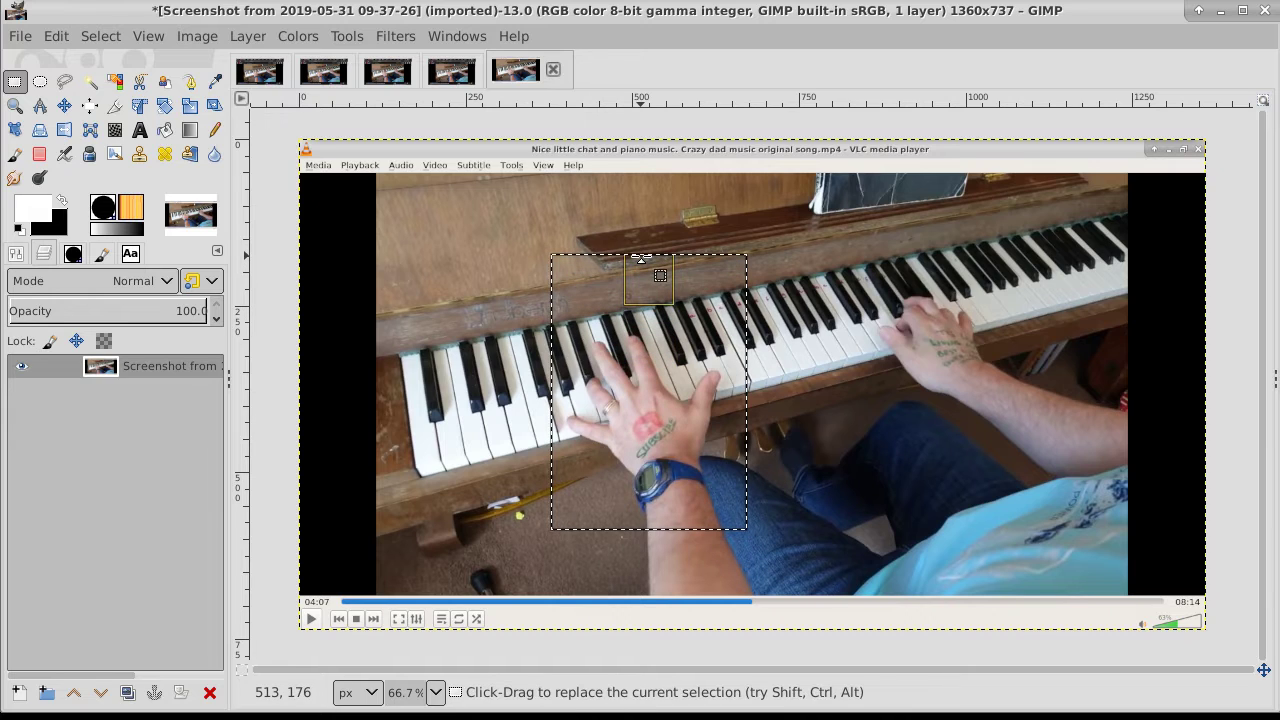
drag(636, 527, 636, 518)
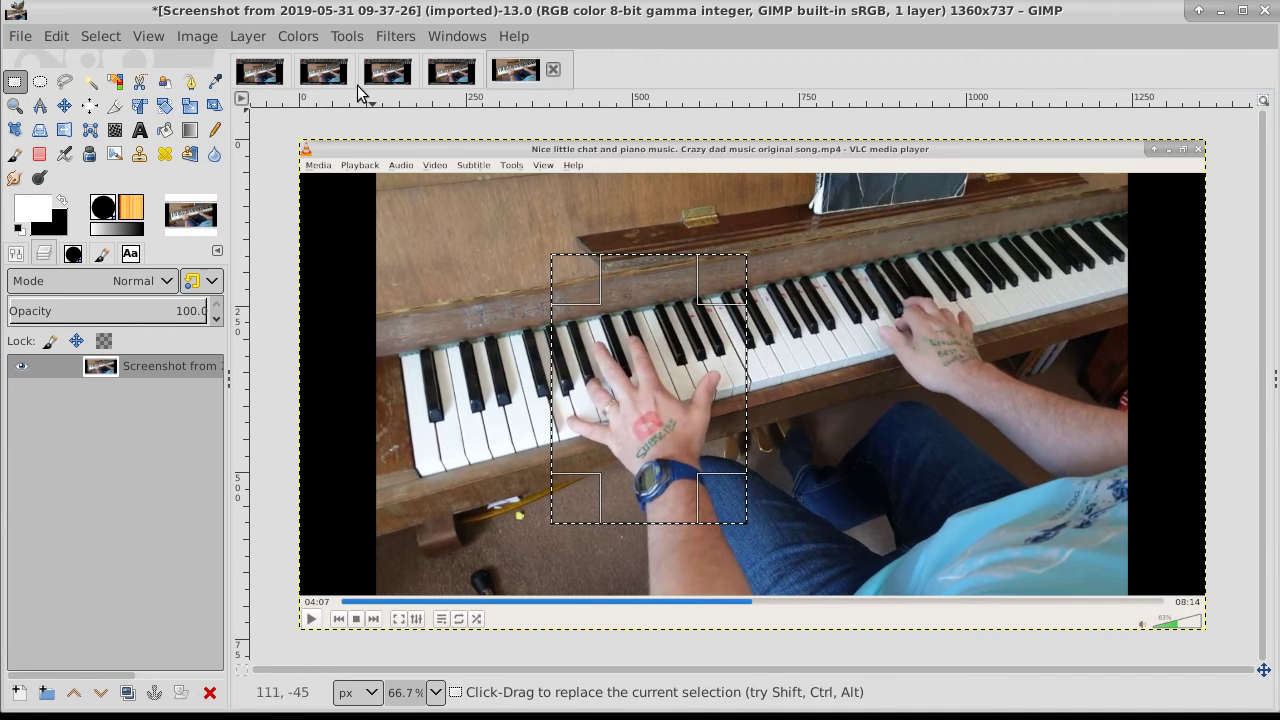
click(197, 37)
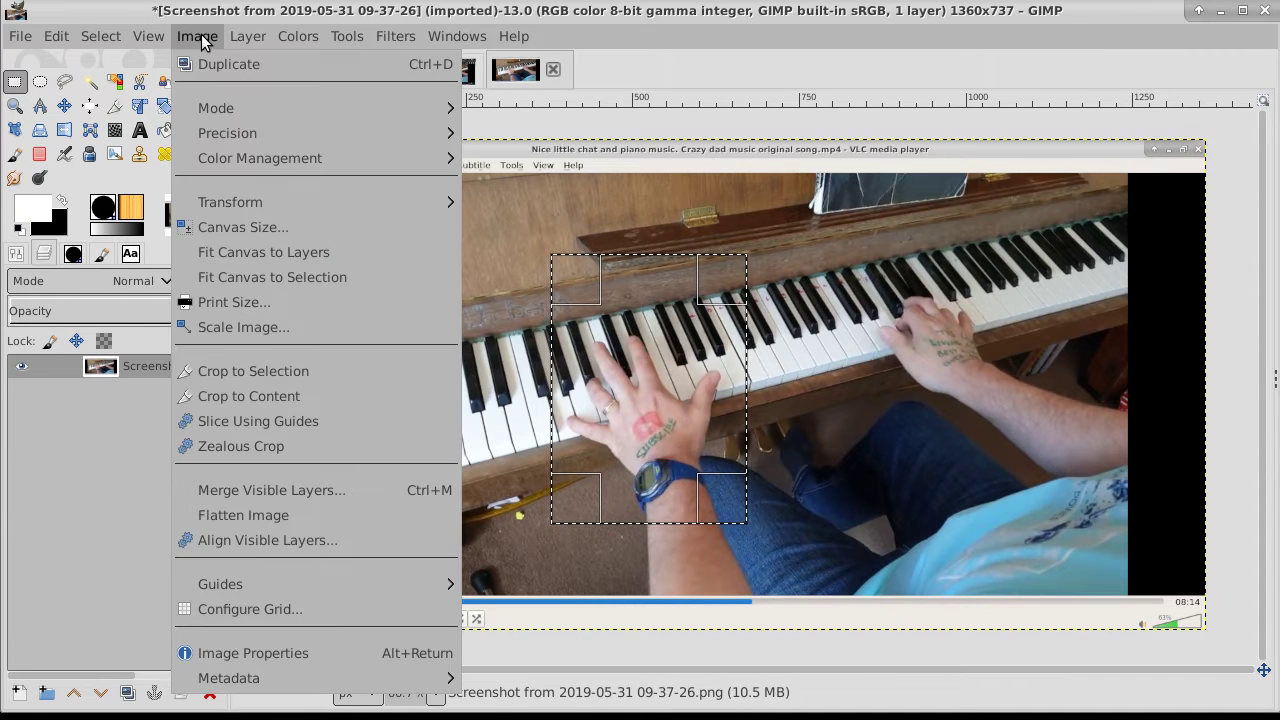
click(294, 372)
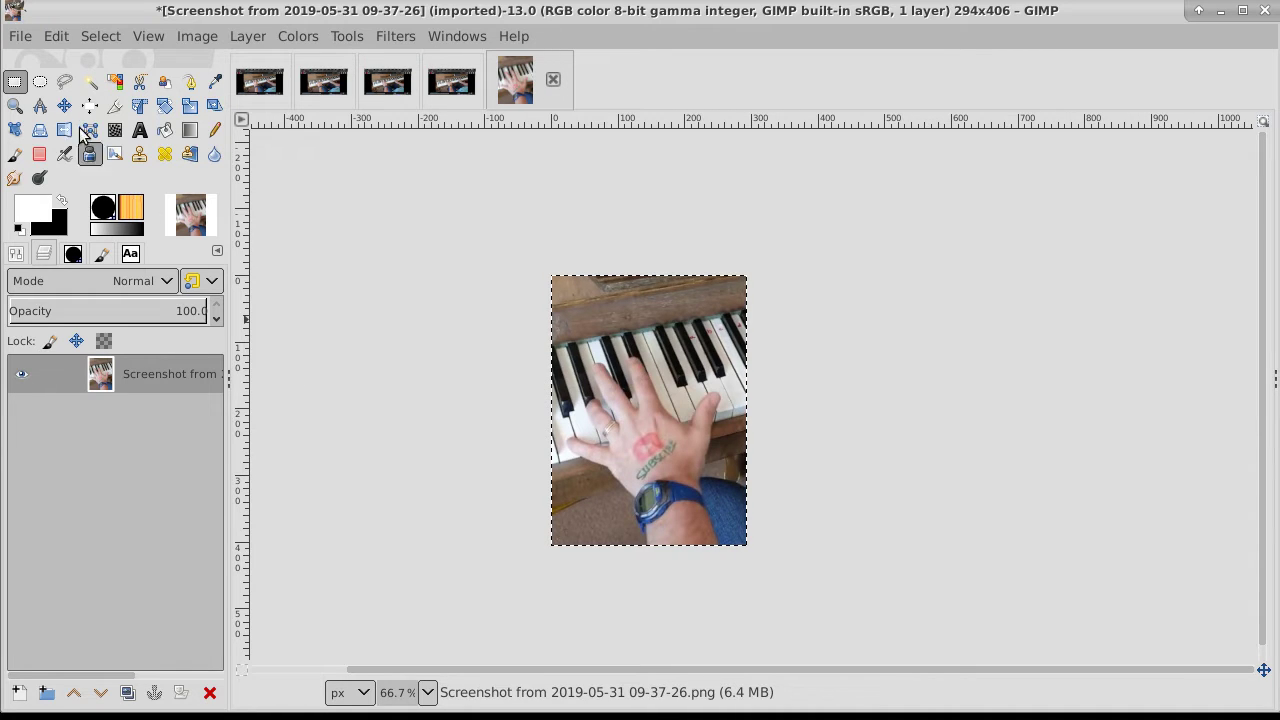
Clear the selection and add a new transparent layer above the cropped hand photo
click(15, 105)
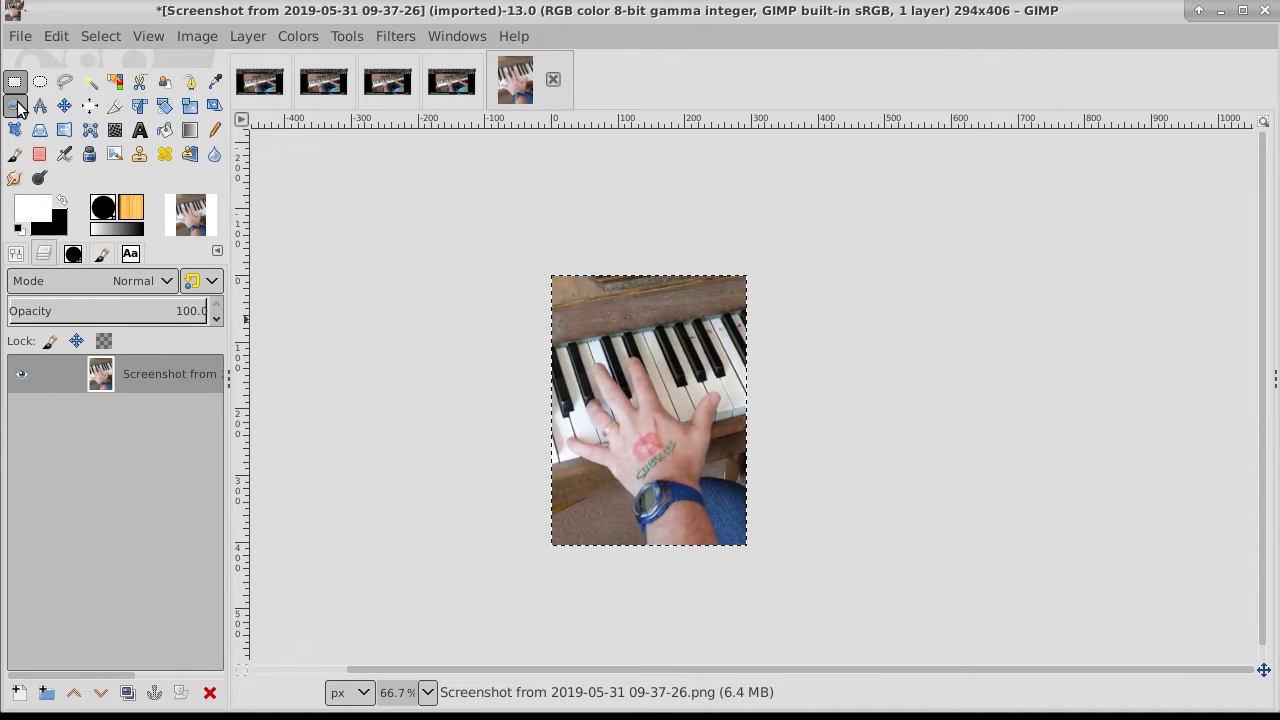
ctrl+click(633, 357)
click(633, 357)
click(633, 357)
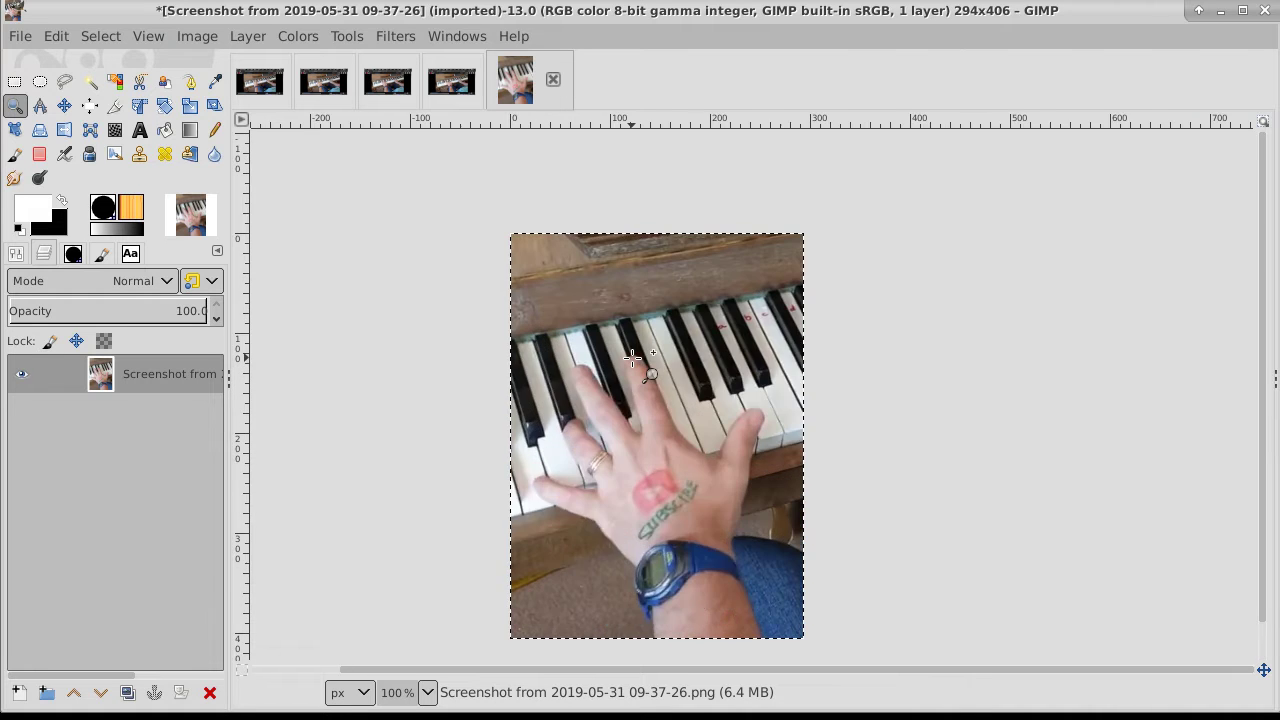
click(633, 357)
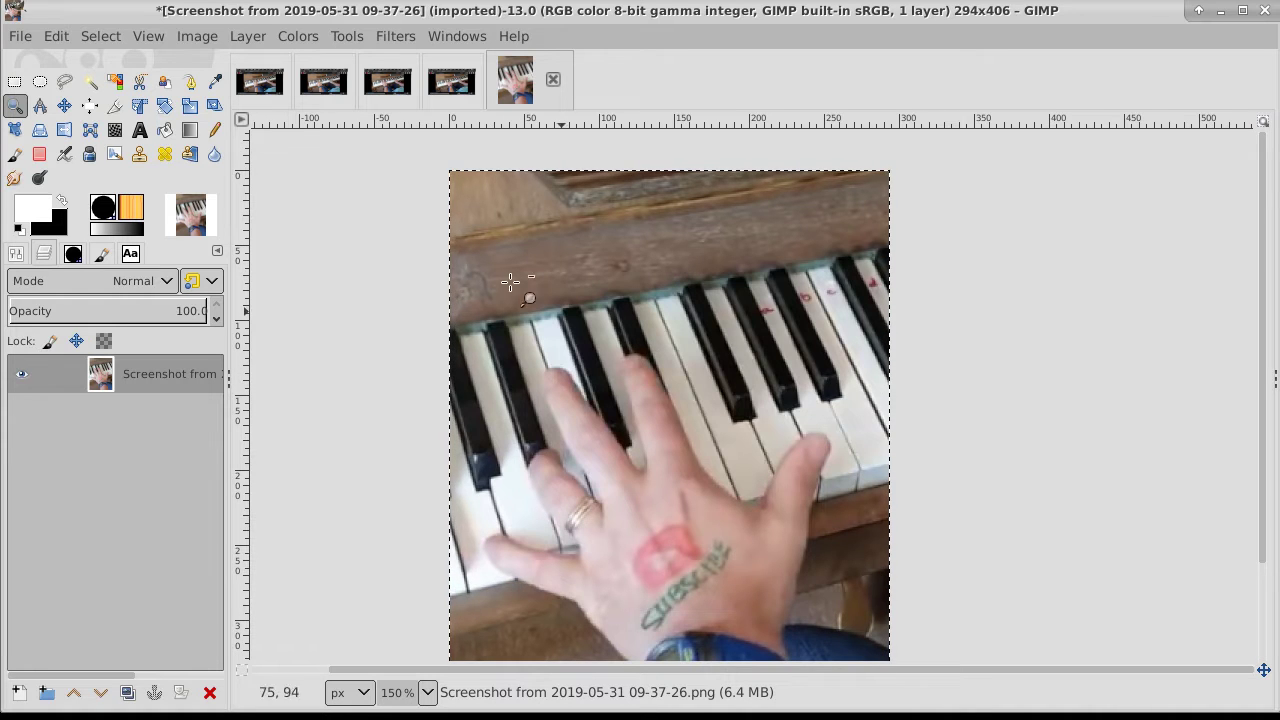
click(101, 36)
click(126, 89)
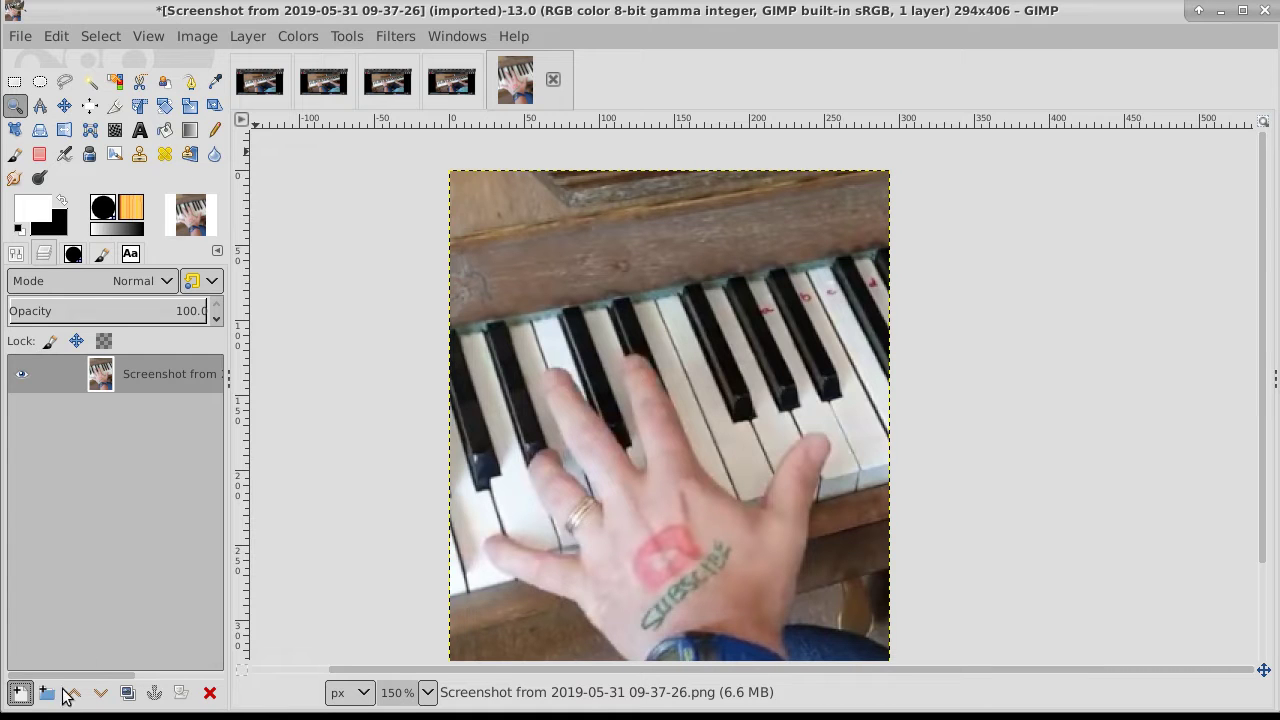
click(19, 692)
click(518, 700)
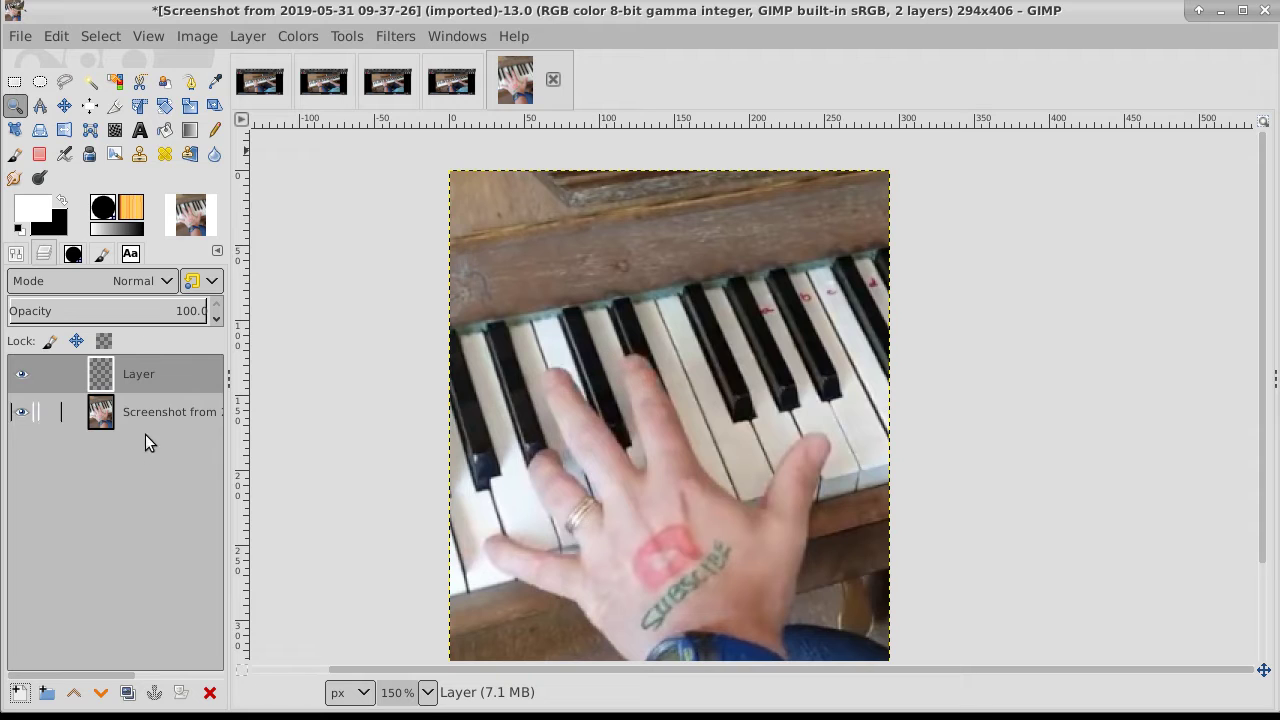
Sharpen the screenshot layer with Sharpen (Unsharp Mask), using radius 3.000, amount 0.500 and threshold 0.000
click(160, 414)
click(393, 38)
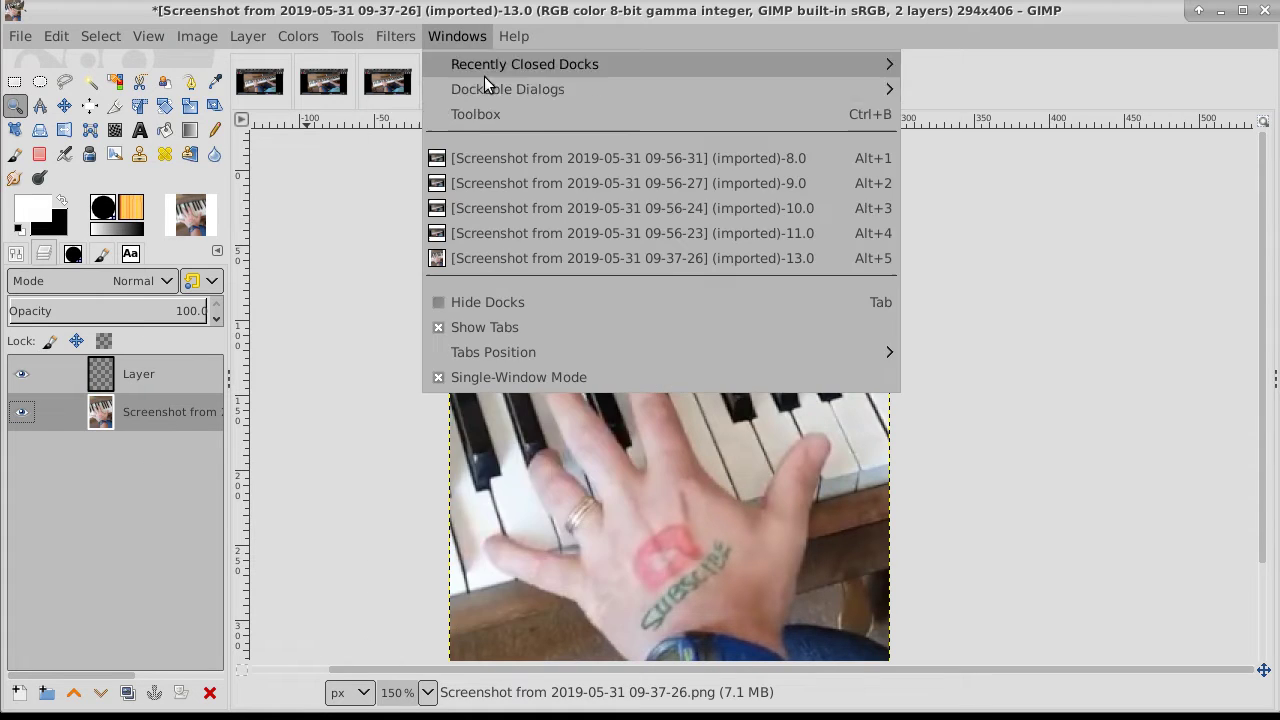
click(393, 42)
click(393, 40)
mouse_move(381, 214)
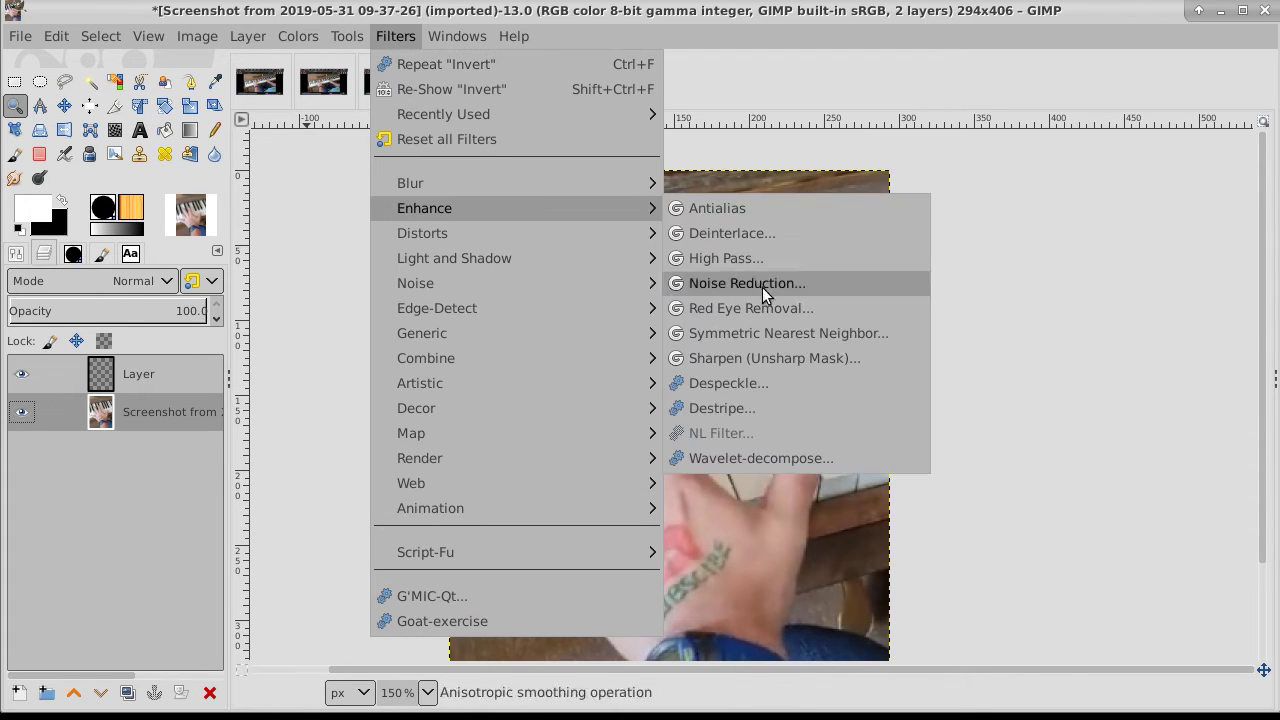
click(755, 361)
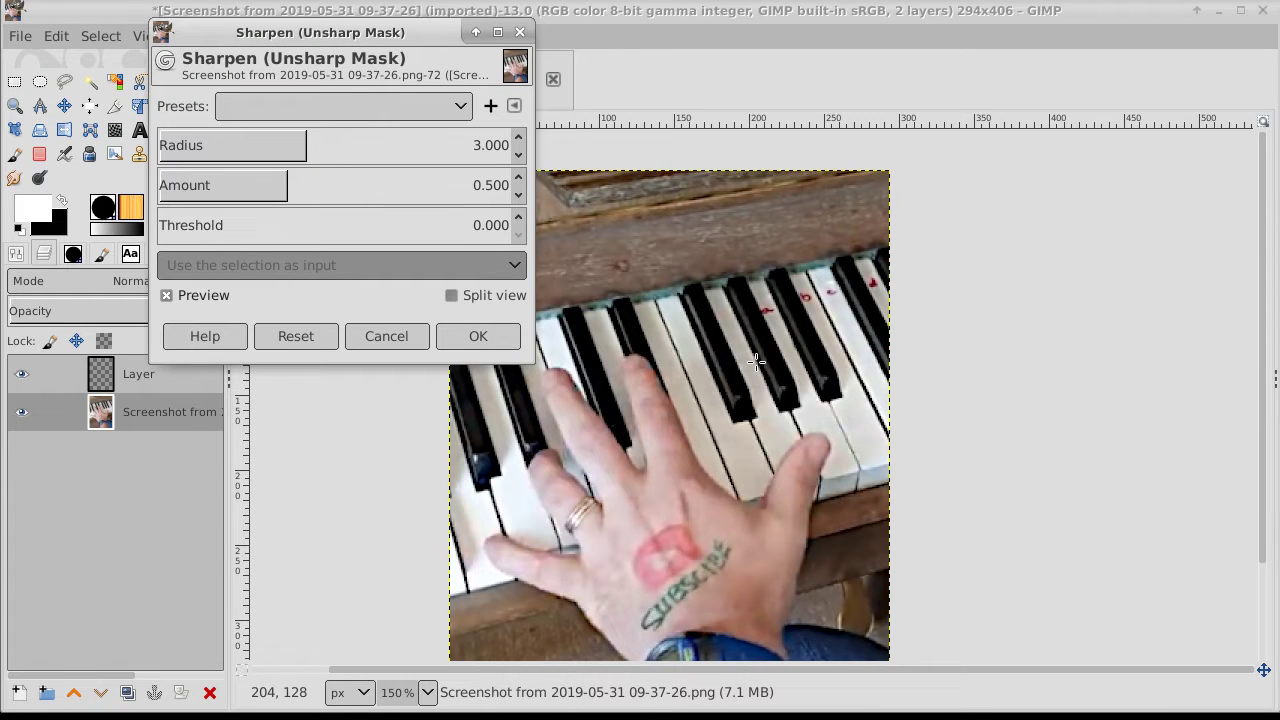
click(478, 337)
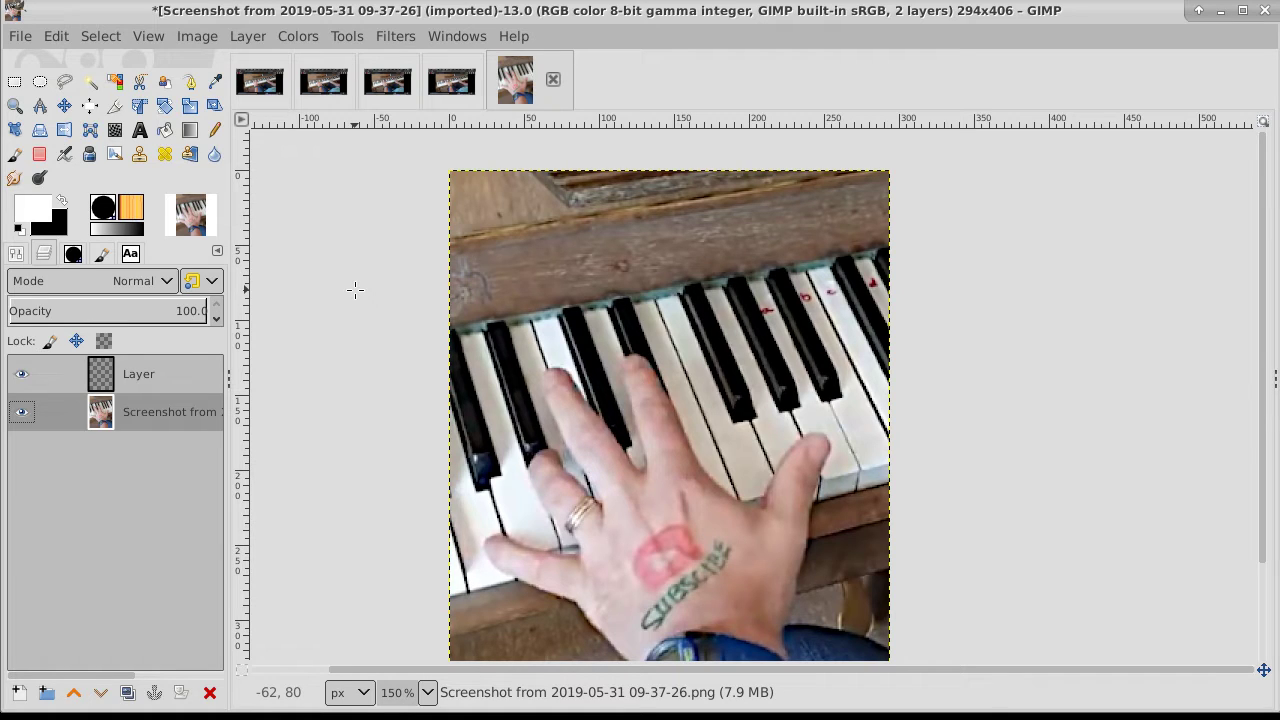
Start a path on the empty top layer at about (21, 14), with a straight tail edge and an inner curve sweeping down toward the hand
click(205, 38)
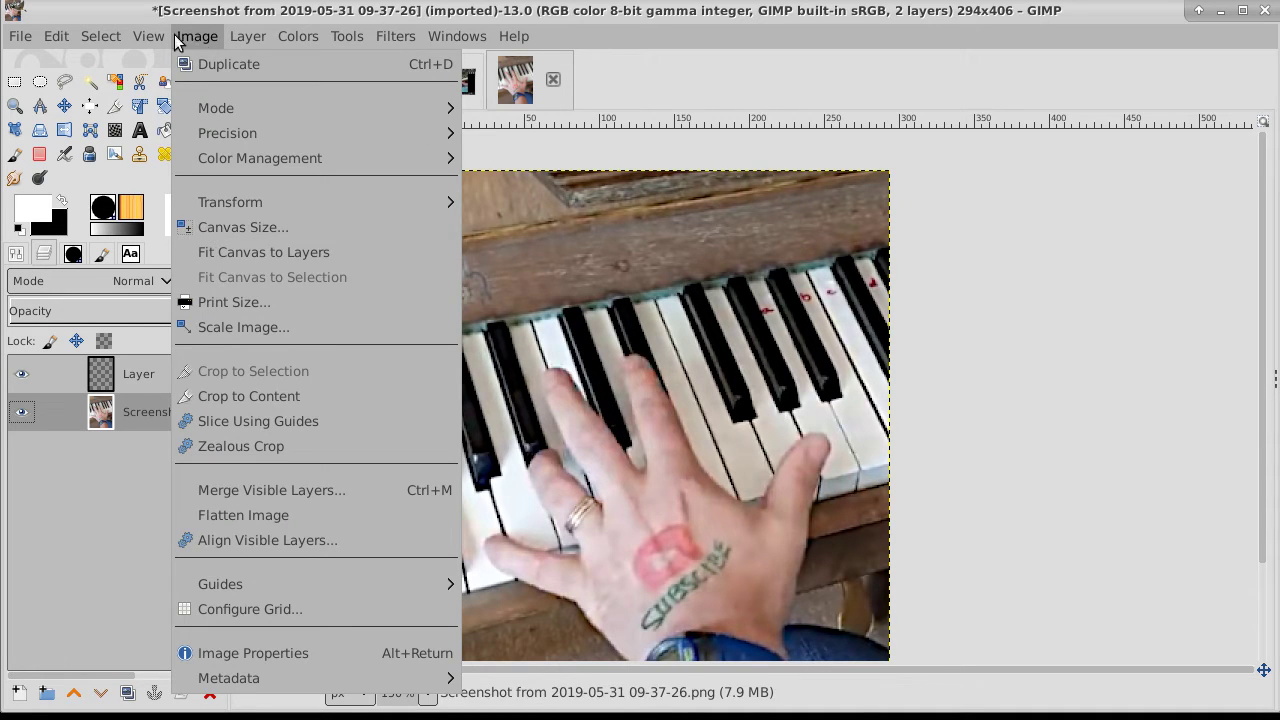
mouse_move(148, 36)
mouse_move(148, 137)
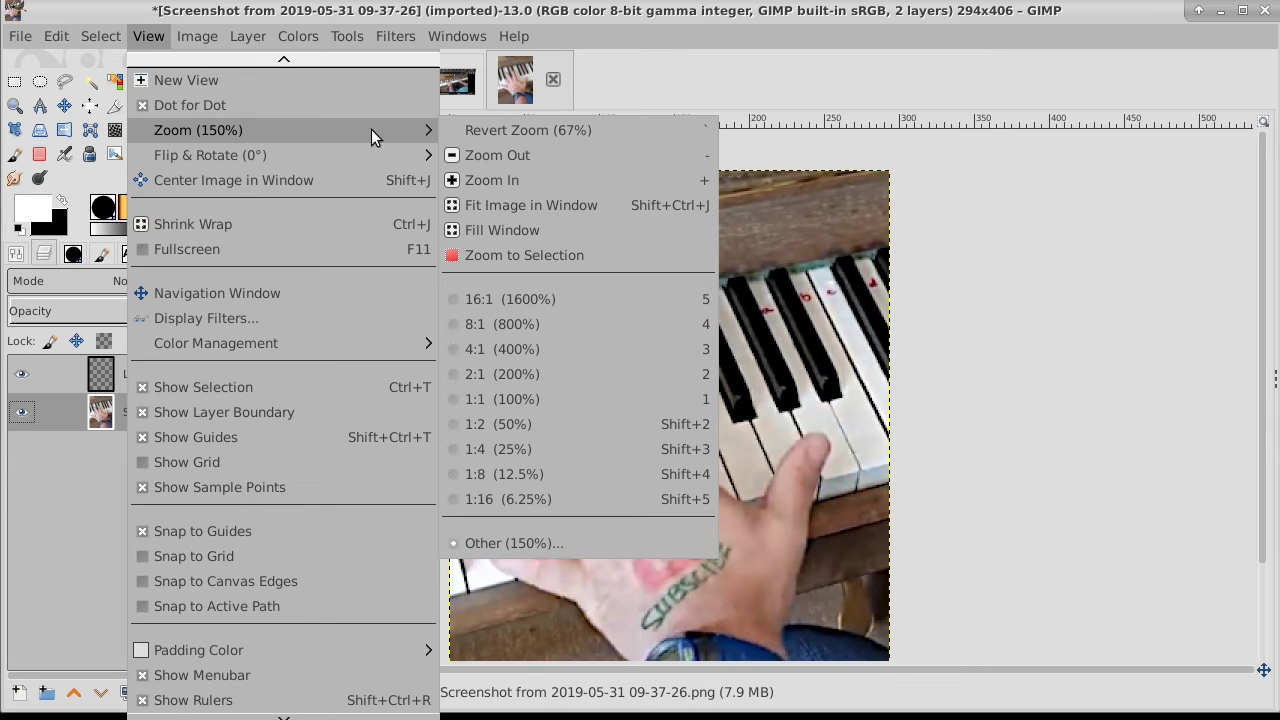
click(520, 398)
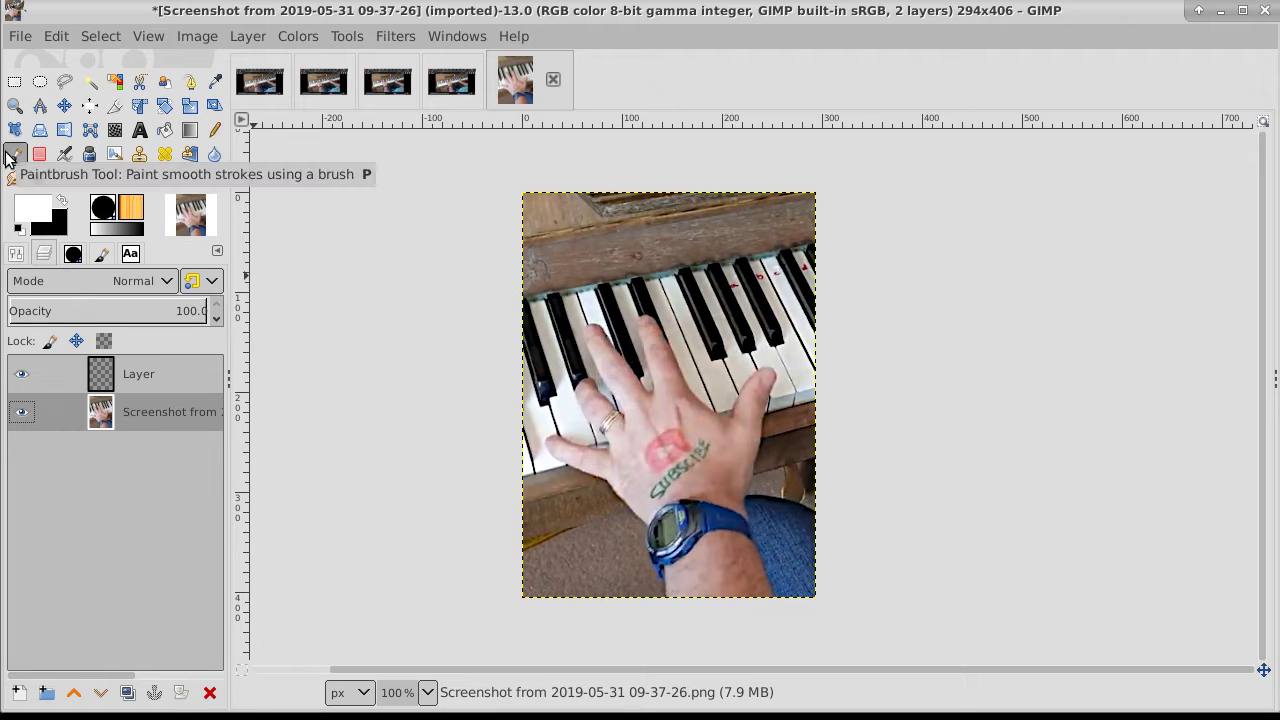
click(163, 362)
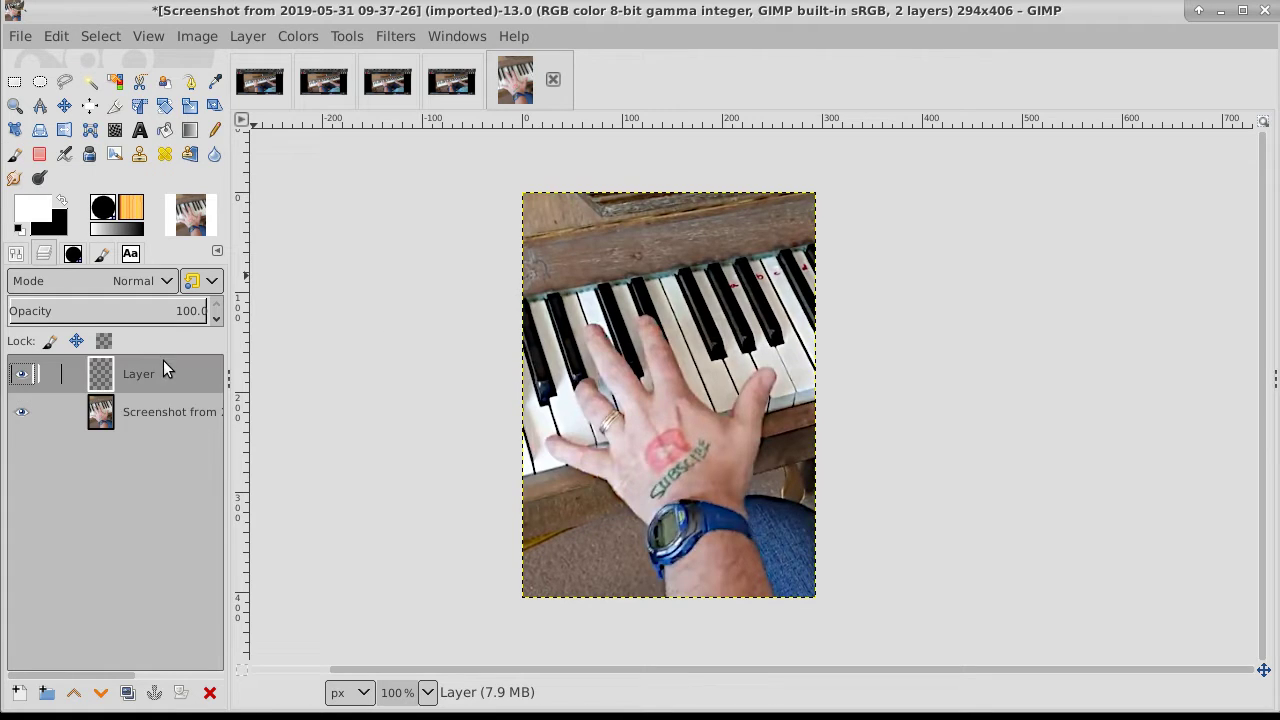
click(191, 82)
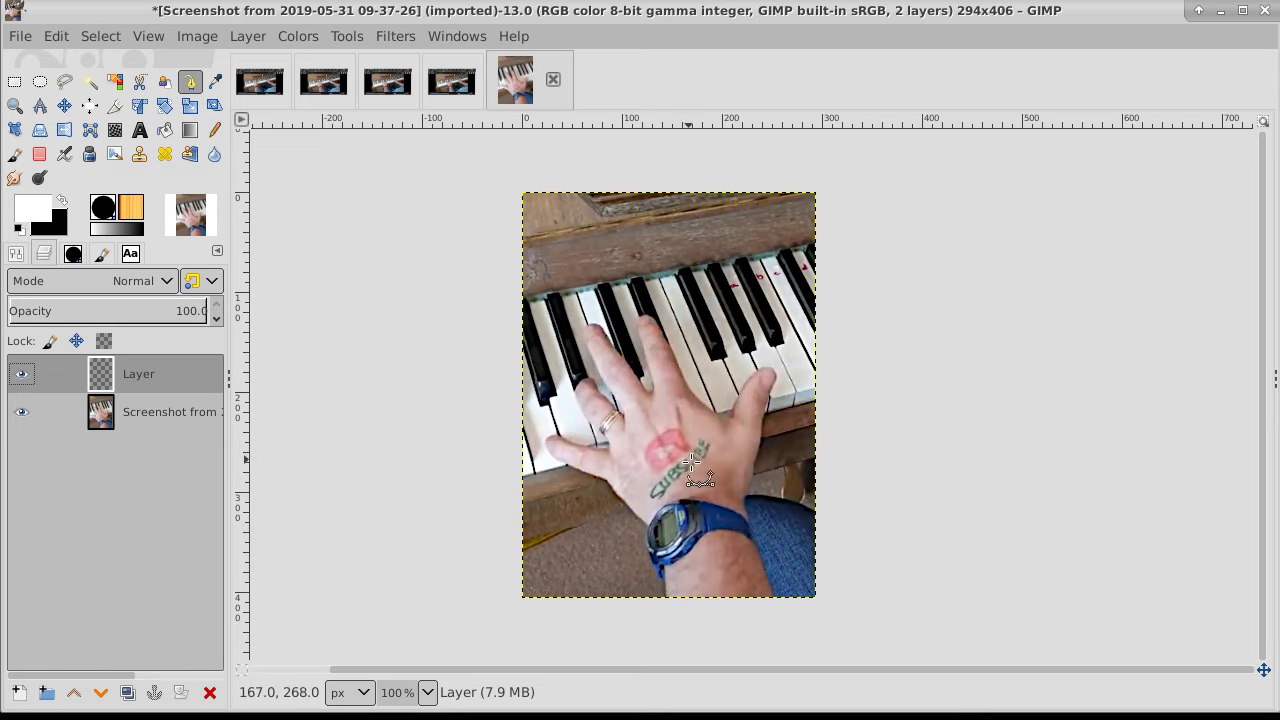
mouse_move(651, 493)
mouse_down()
mouse_move(709, 463)
mouse_move(676, 479)
mouse_up()
click(543, 206)
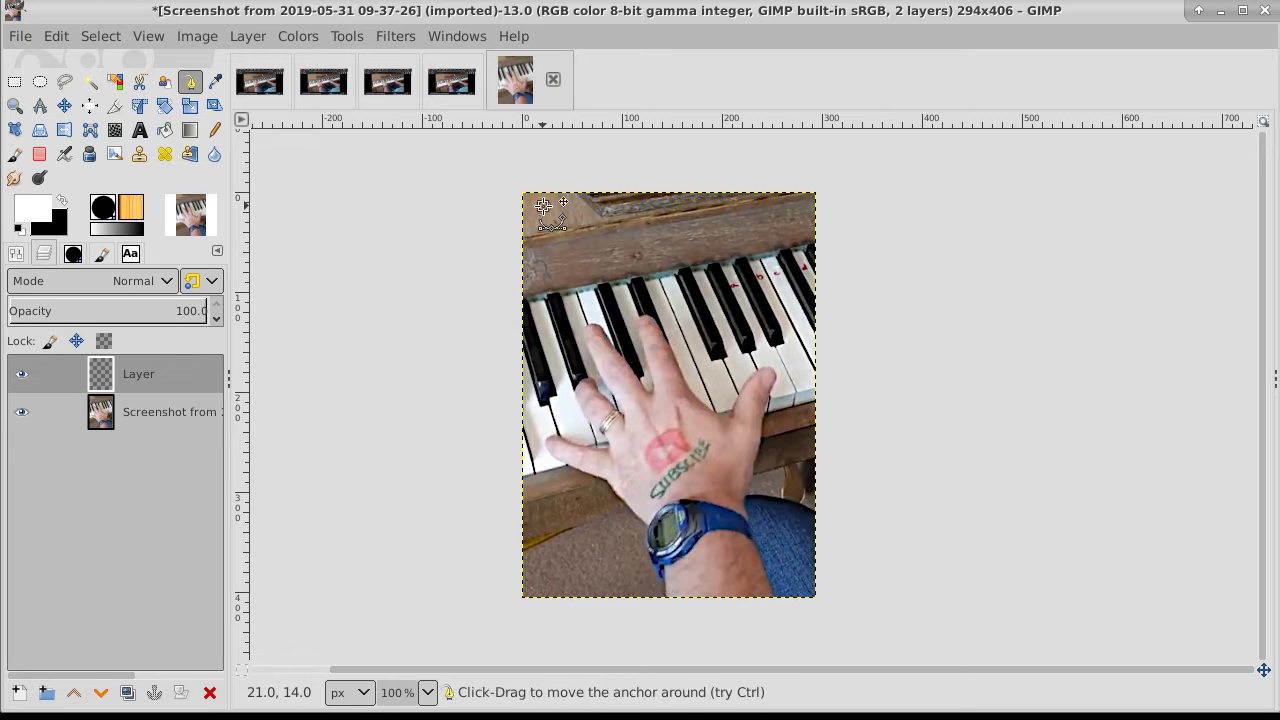
click(544, 291)
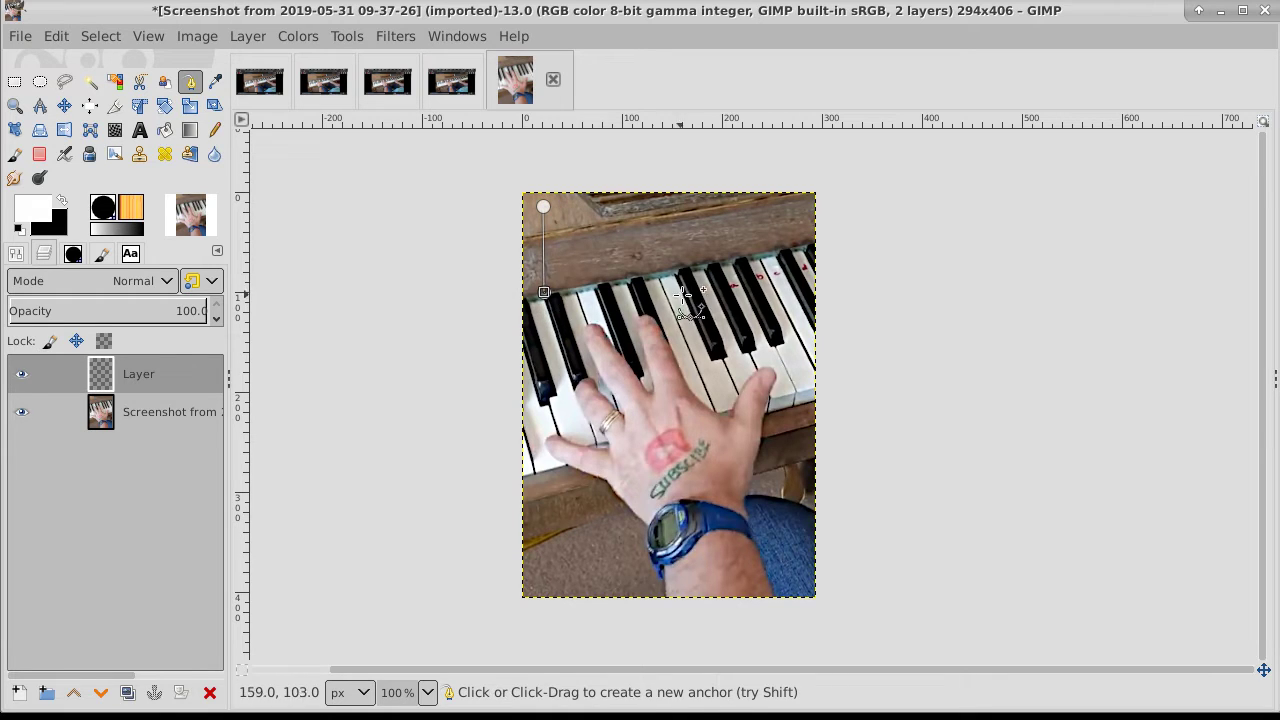
drag(705, 371, 683, 441)
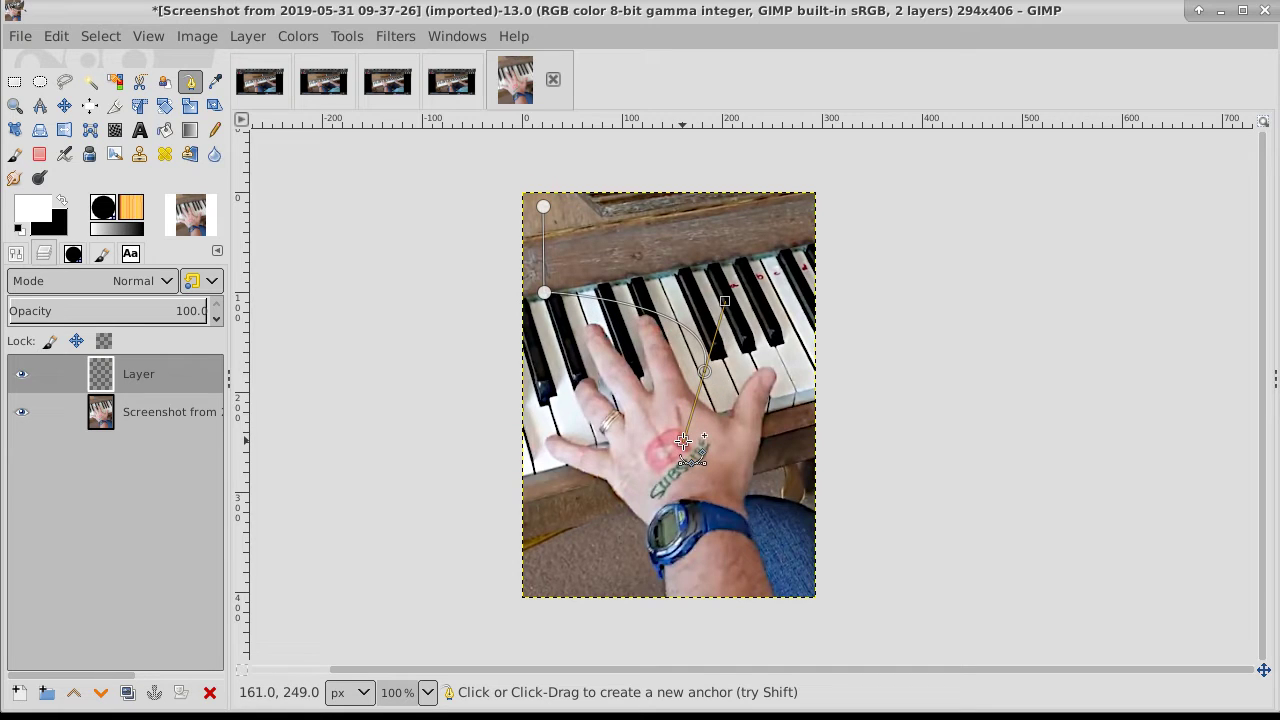
drag(683, 441, 704, 373)
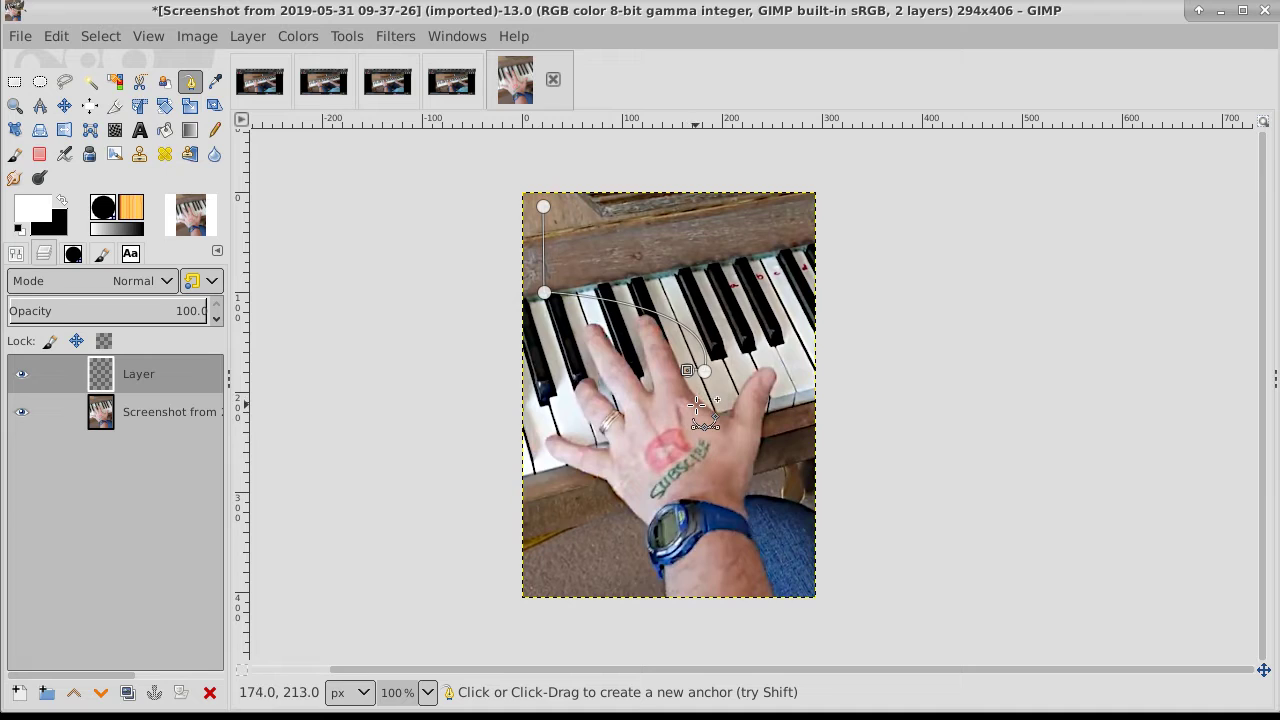
Complete the arrow path with a head pointing at about (174, 213) and a curved outer edge, and create a selection from it
click(697, 404)
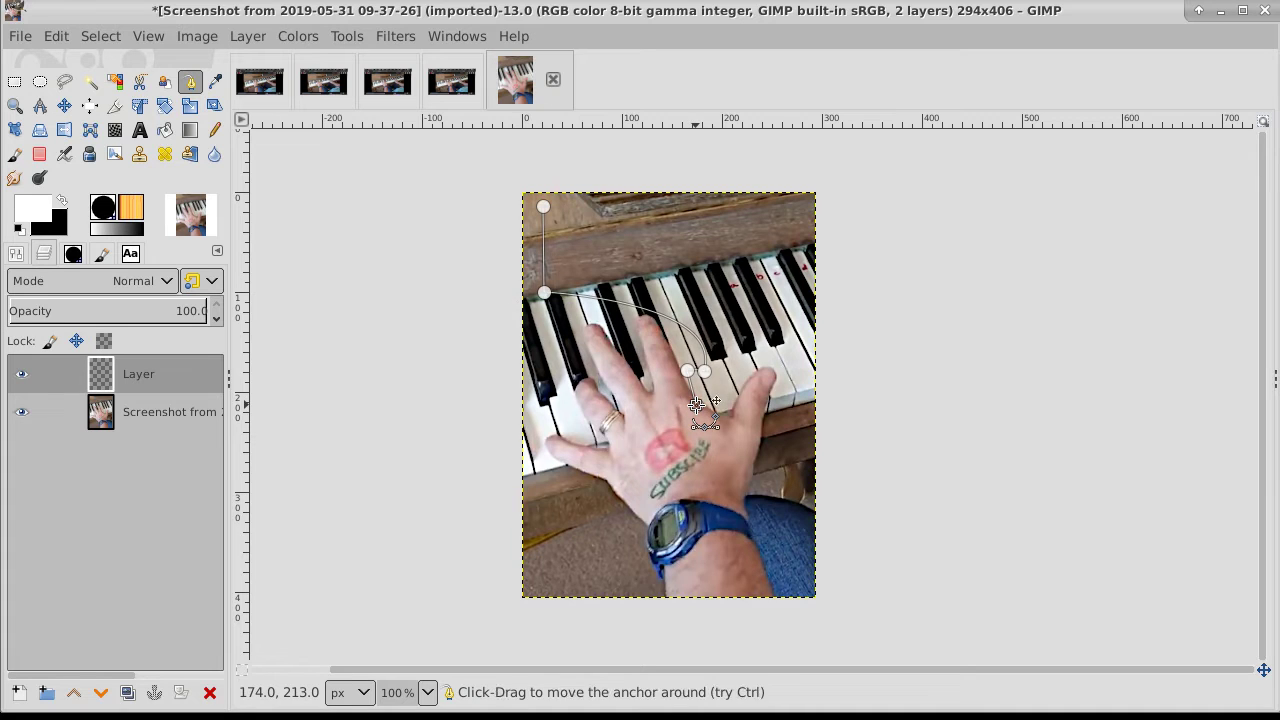
click(733, 371)
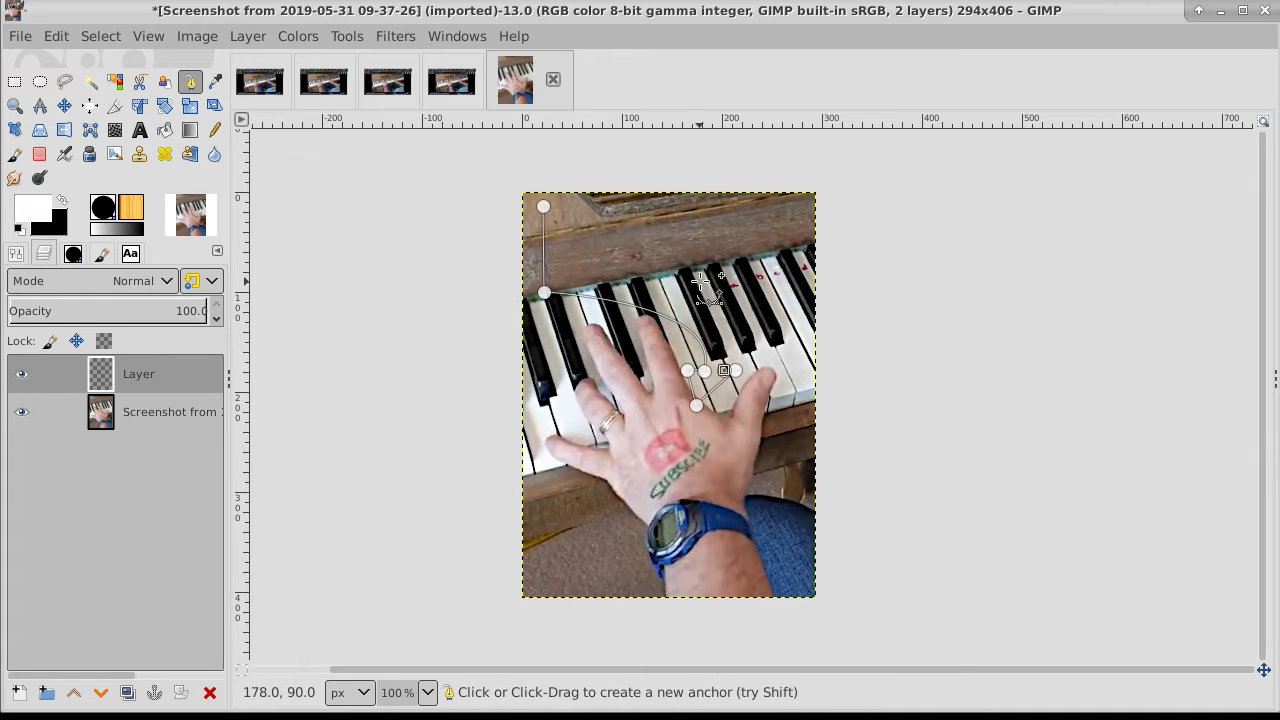
click(567, 205)
drag(566, 205, 413, 202)
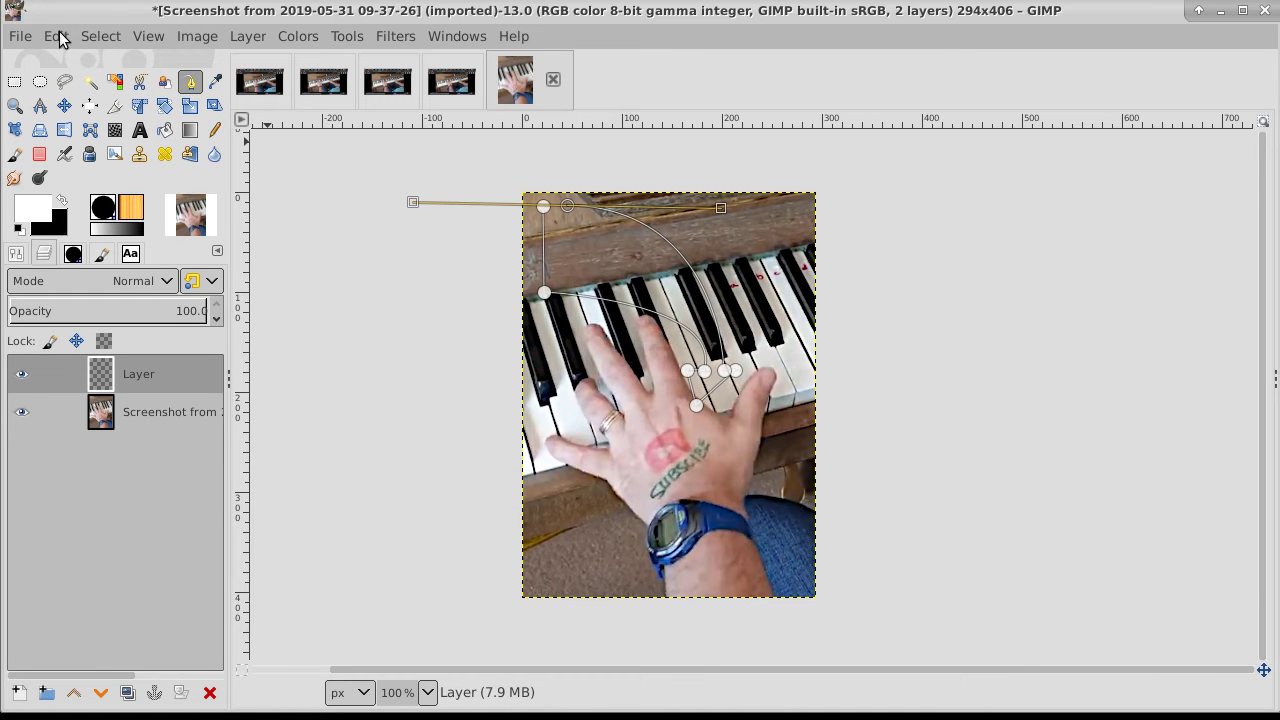
click(112, 41)
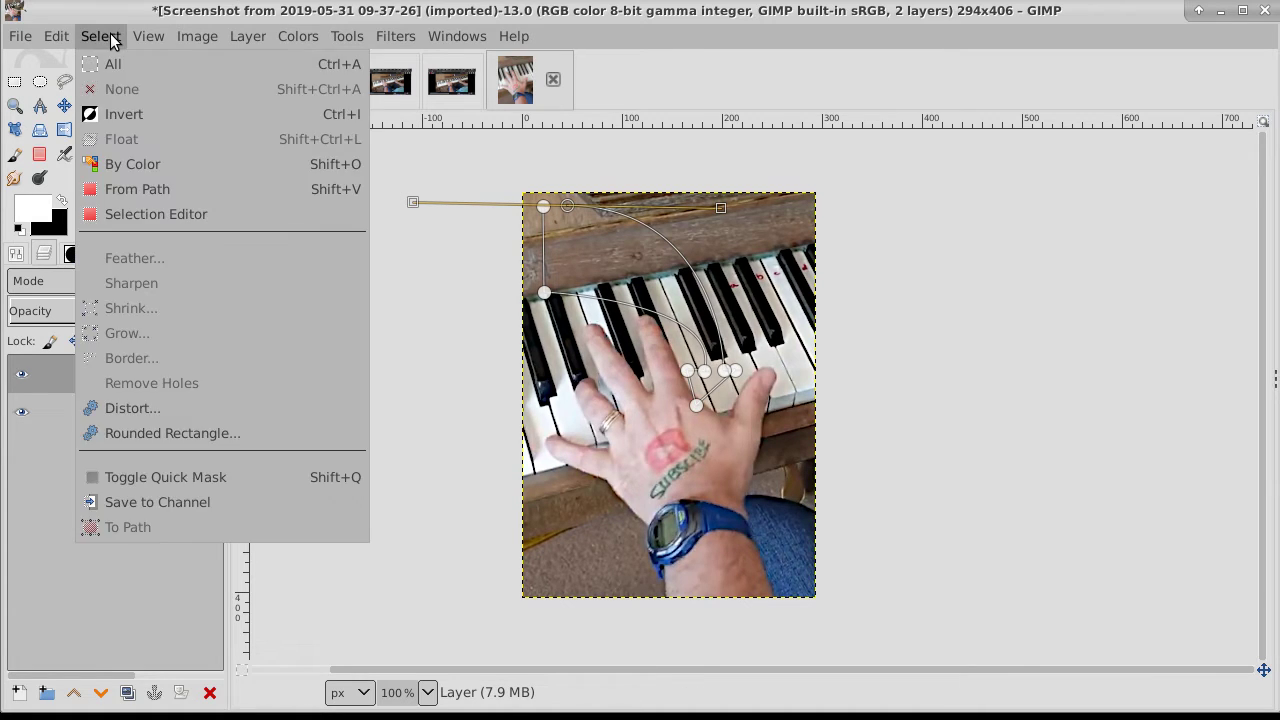
click(140, 187)
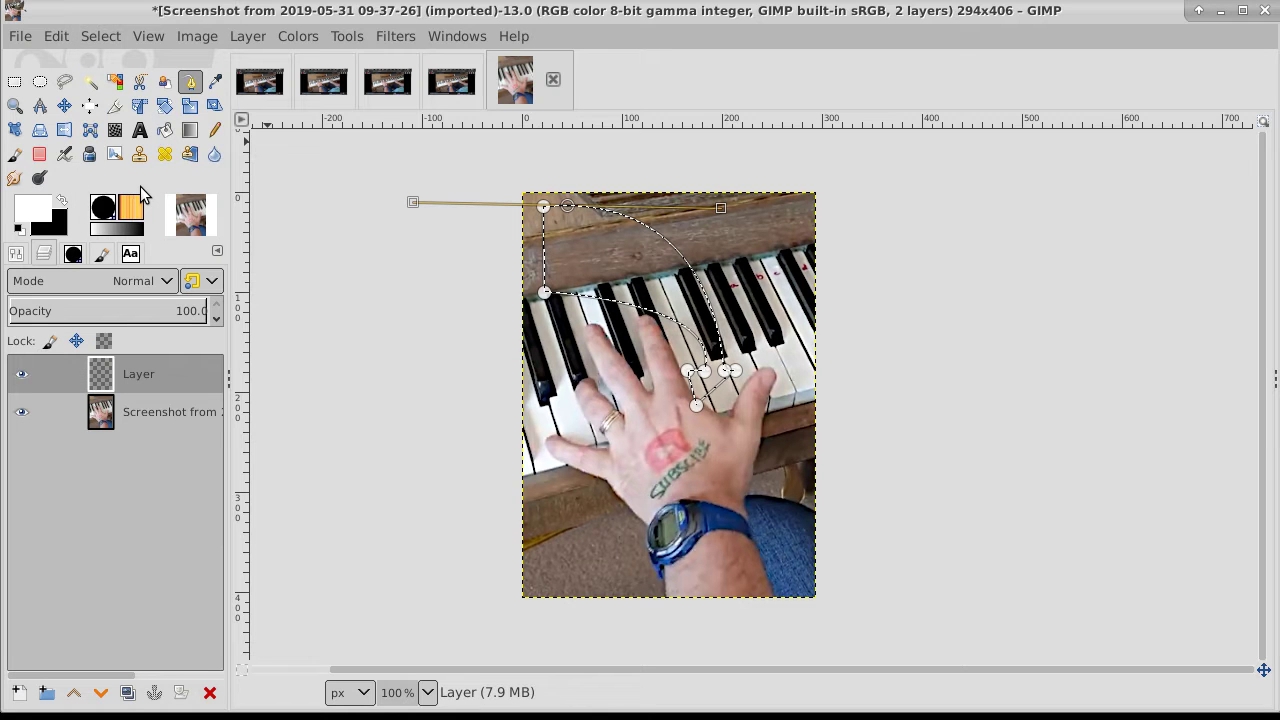
Set the foreground colour to yellow ffe400 and fill the arrow selection with it on the top layer
click(42, 218)
click(180, 236)
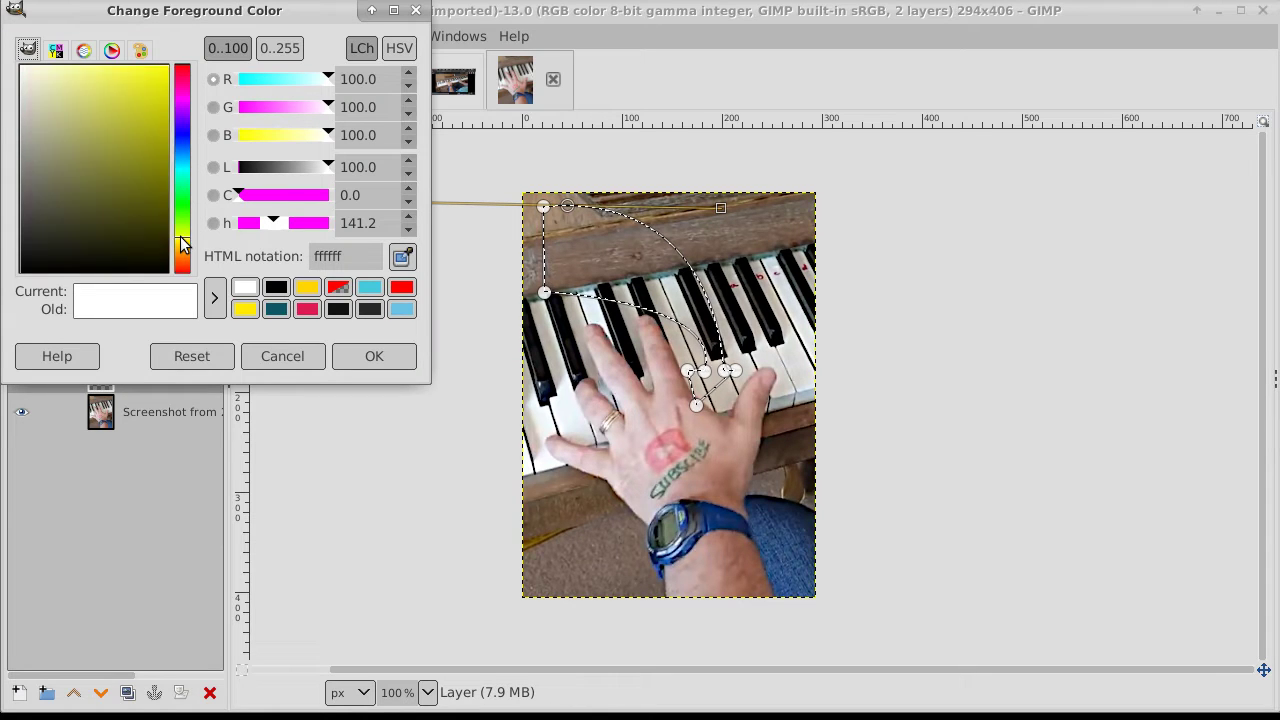
drag(161, 223, 172, 26)
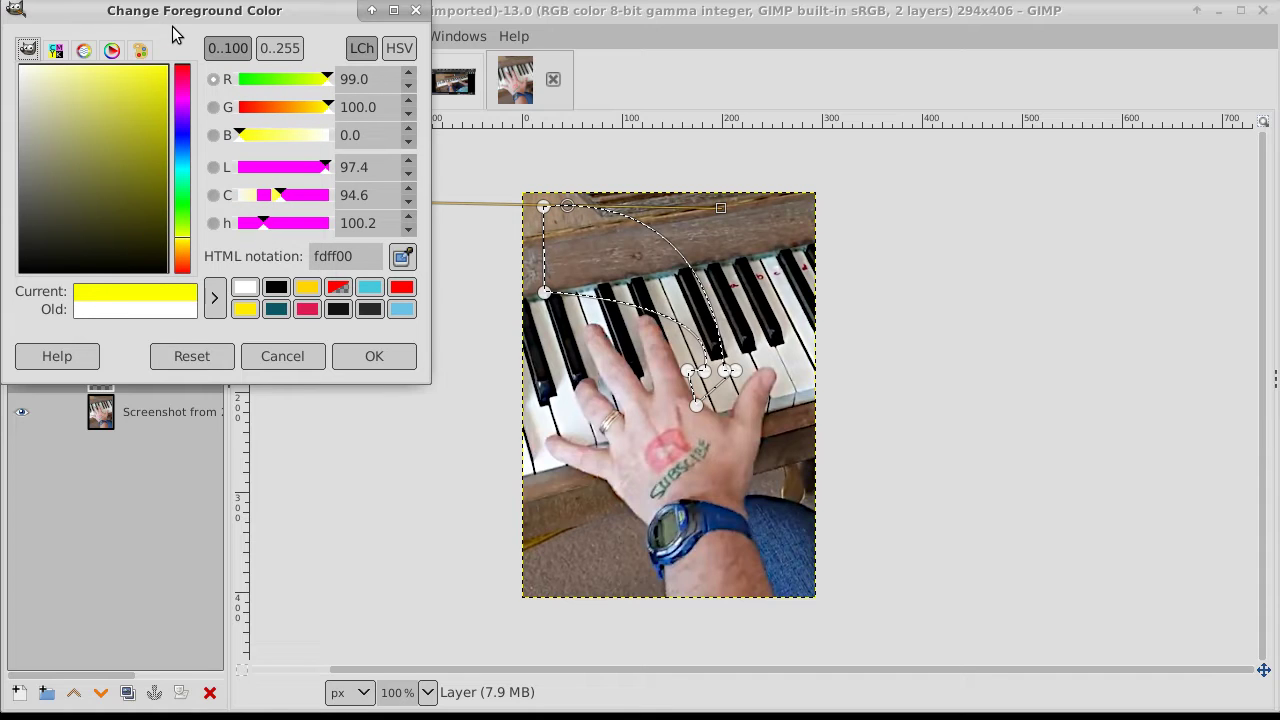
click(180, 242)
click(180, 240)
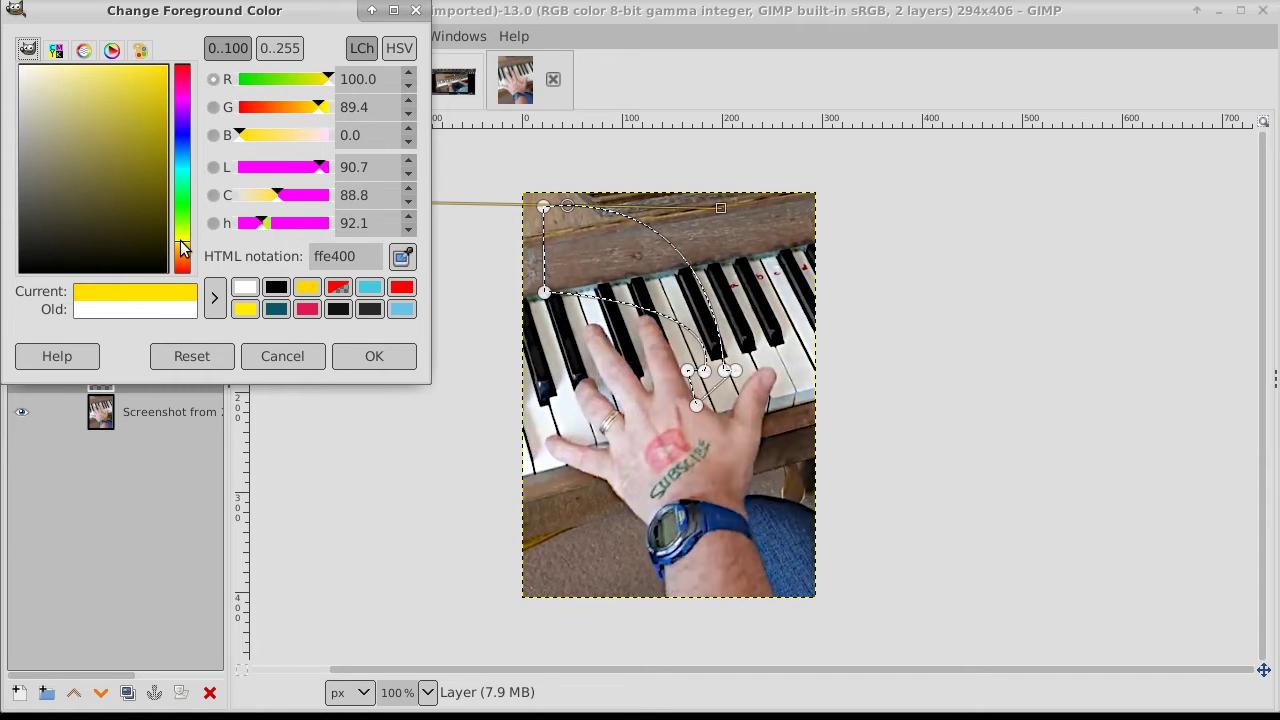
click(371, 355)
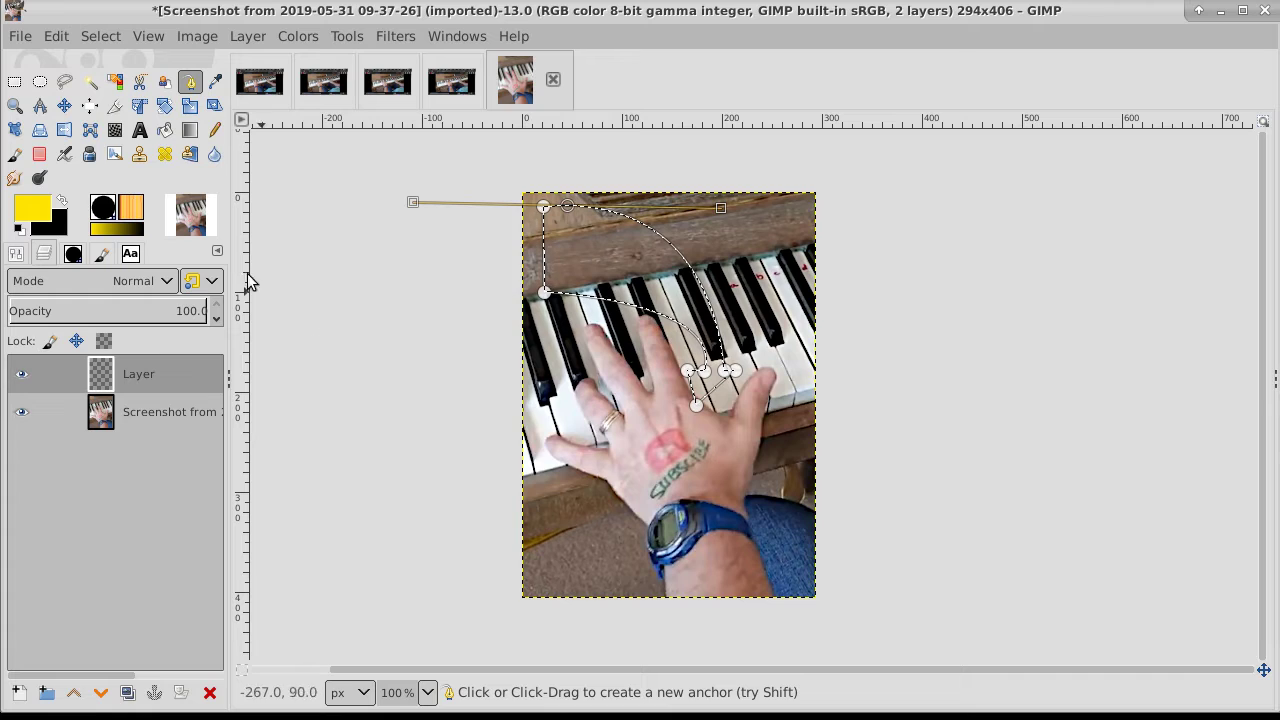
click(165, 130)
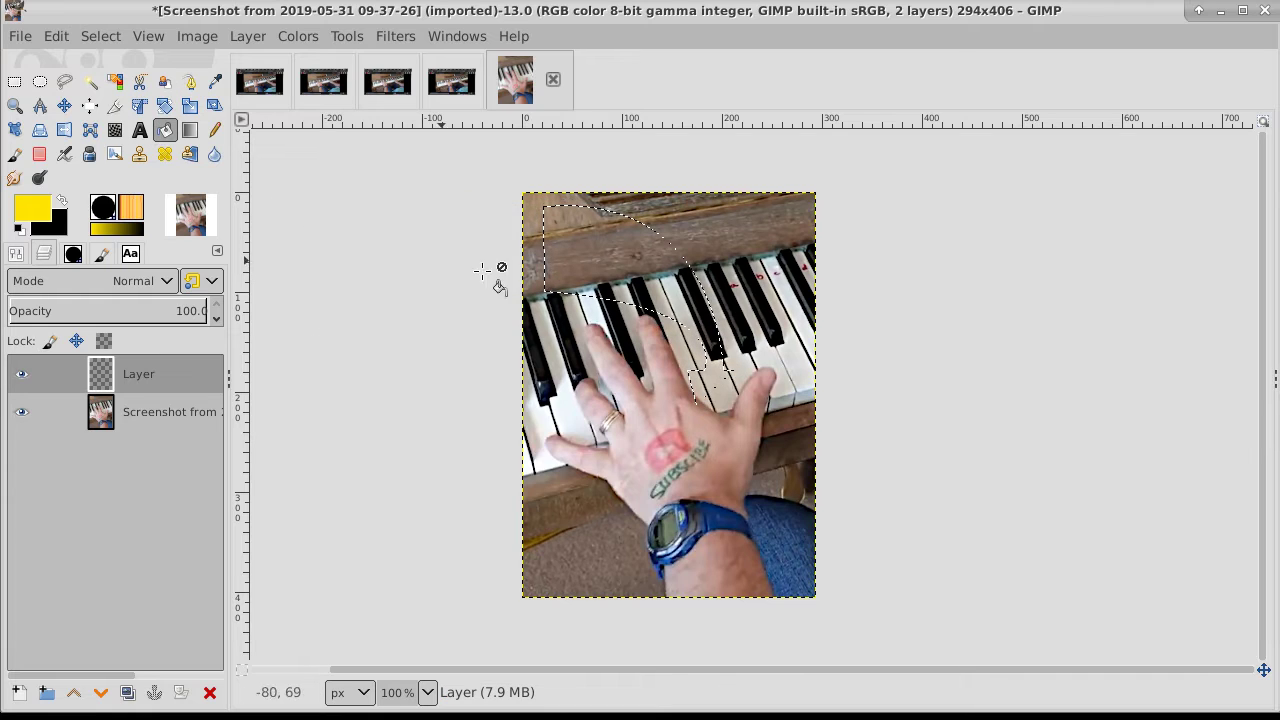
click(663, 263)
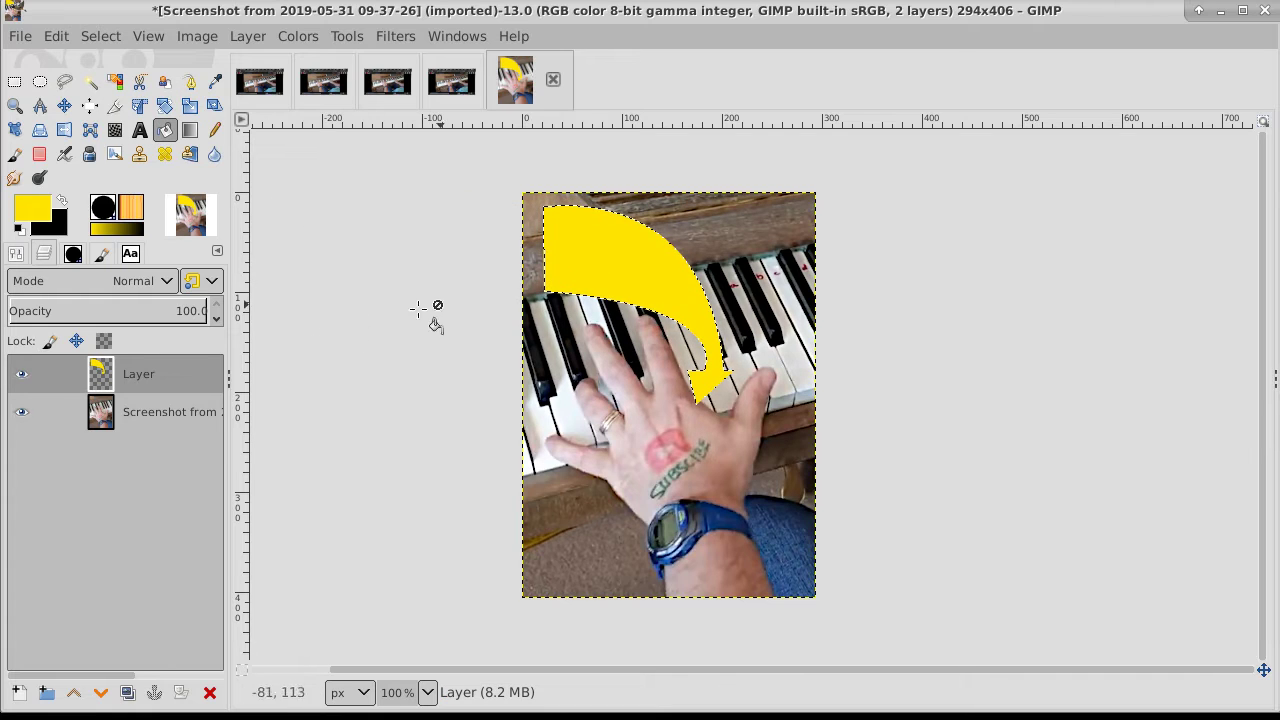
Grow the arrow selection by a few pixels beyond the yellow fill
click(104, 36)
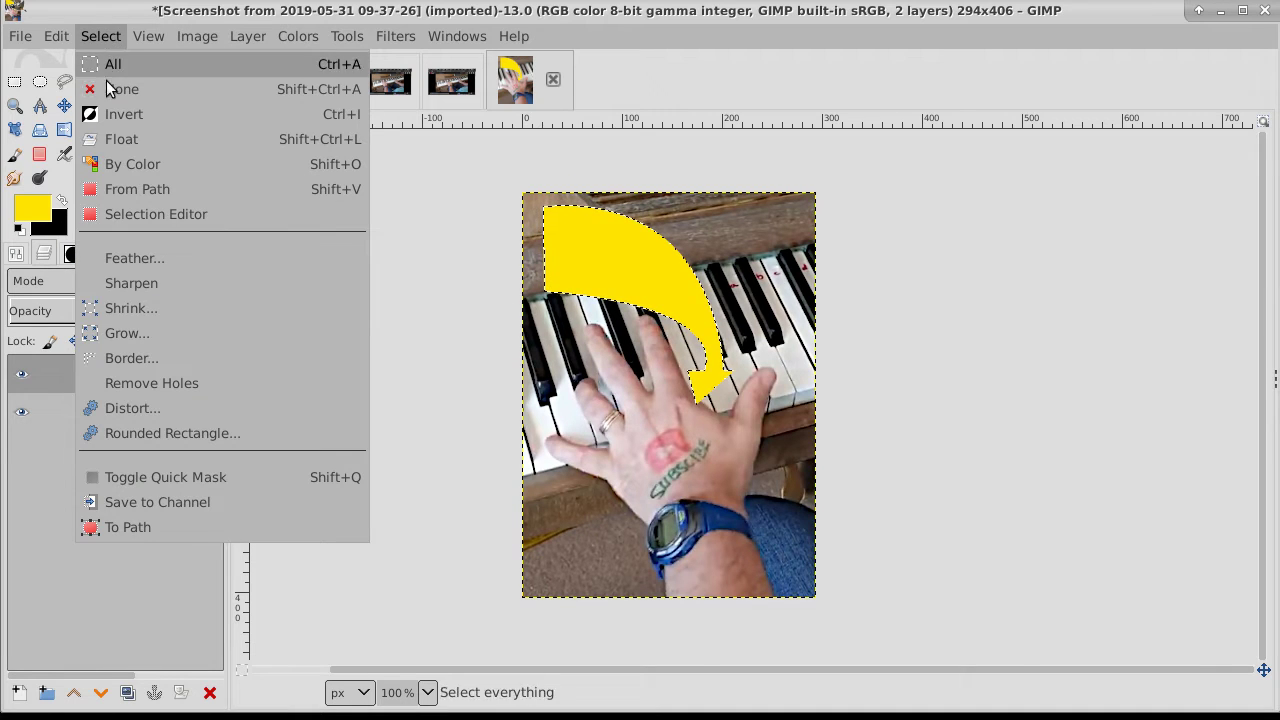
click(116, 334)
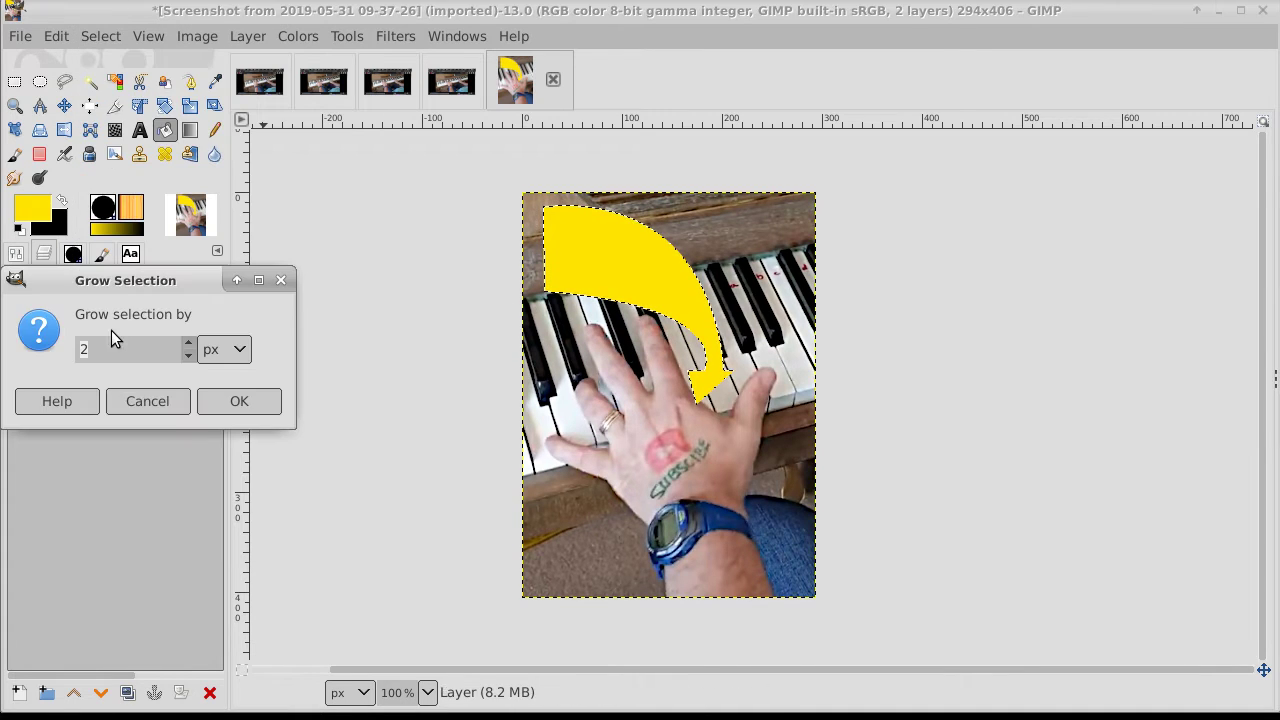
click(232, 405)
click(187, 346)
click(246, 406)
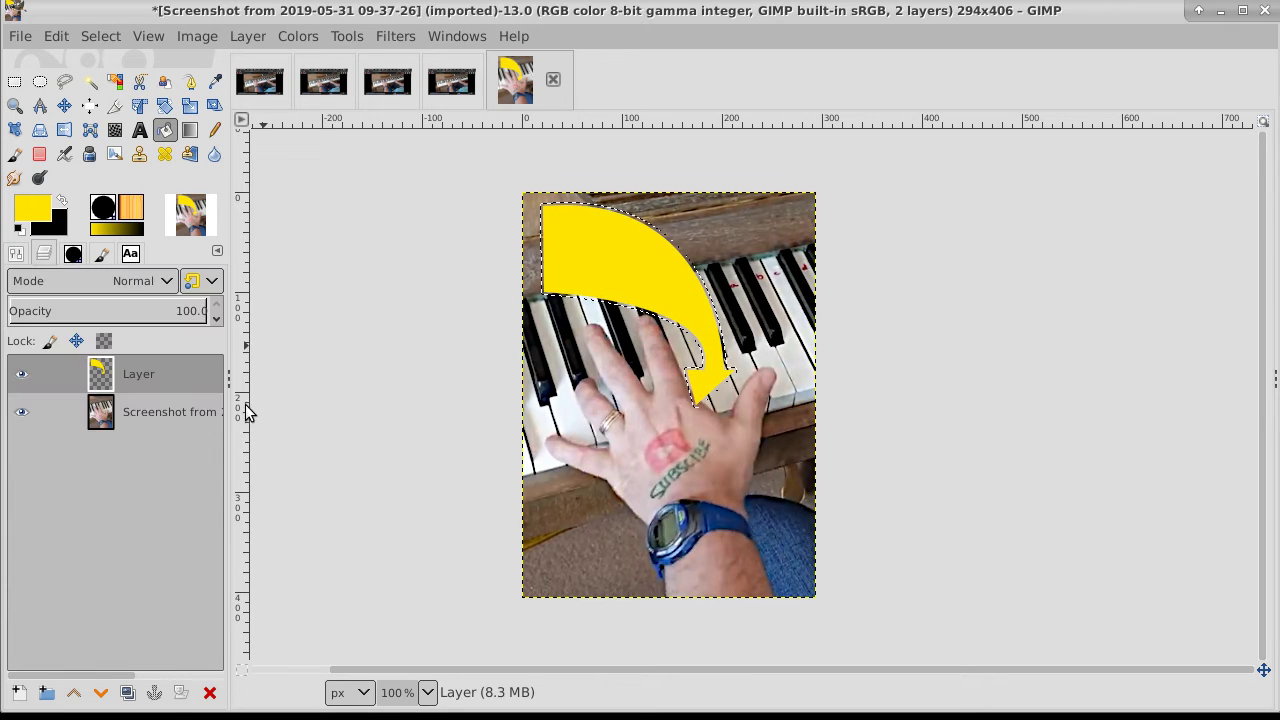
Add a new transparent layer between the screenshot layer and the yellow arrow layer
click(165, 421)
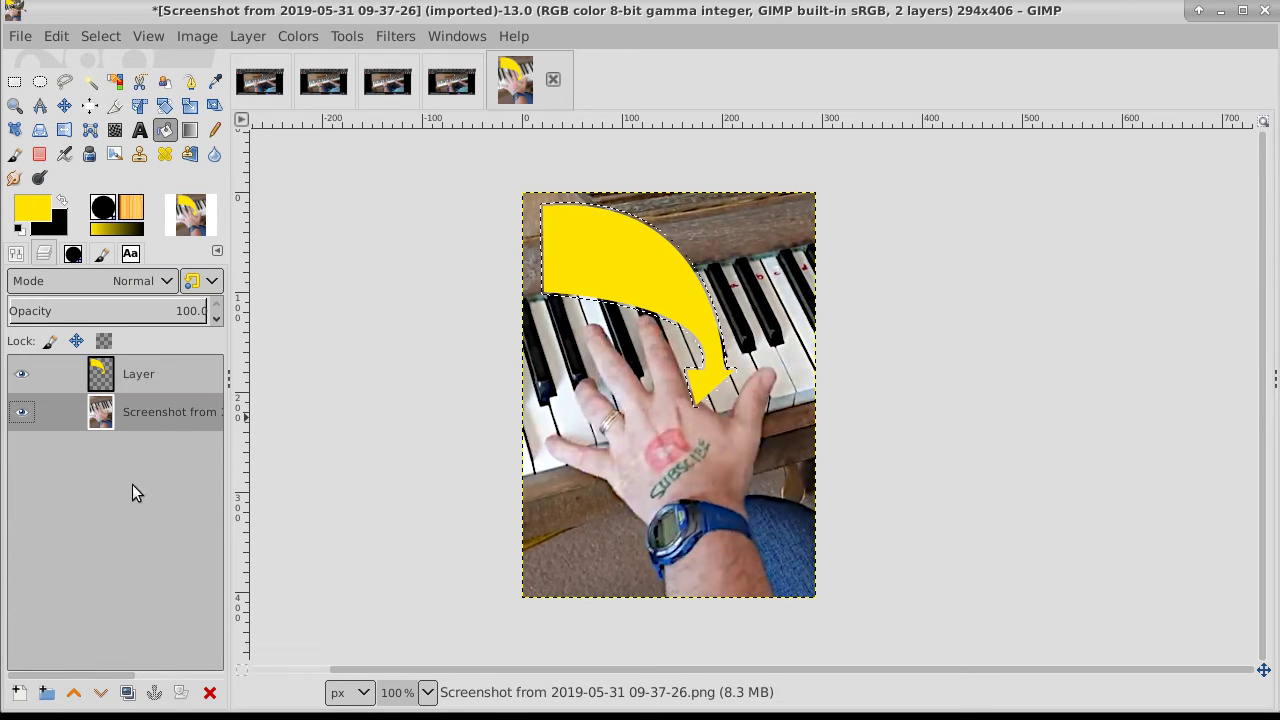
click(19, 697)
click(537, 703)
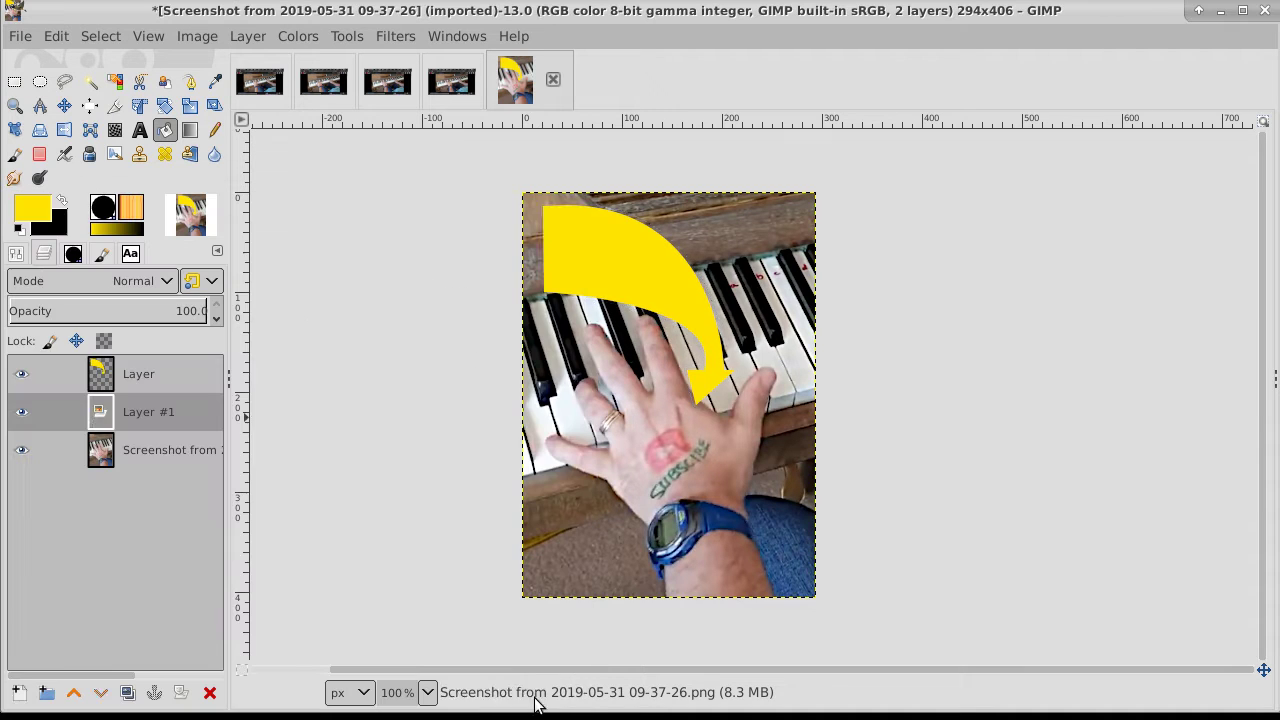
Swap the foreground colour to black and paint the grown arrow selection with the Pencil to outline the yellow arrow
click(57, 203)
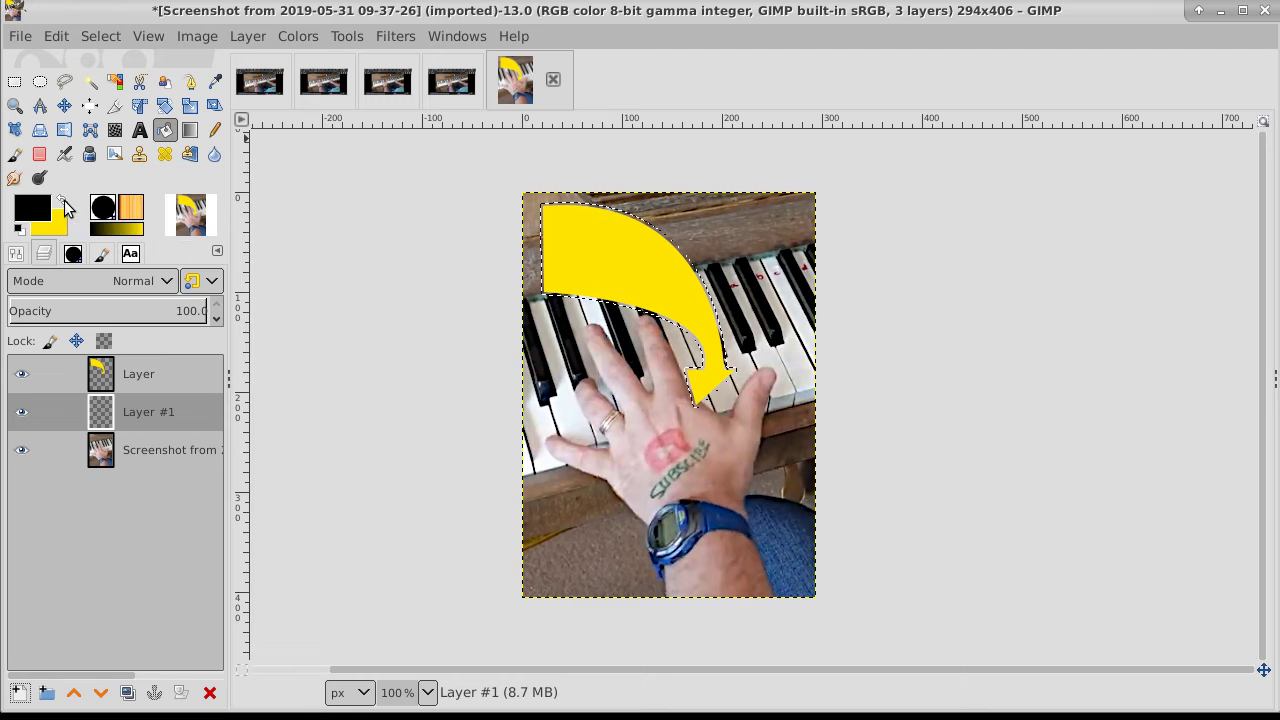
click(215, 131)
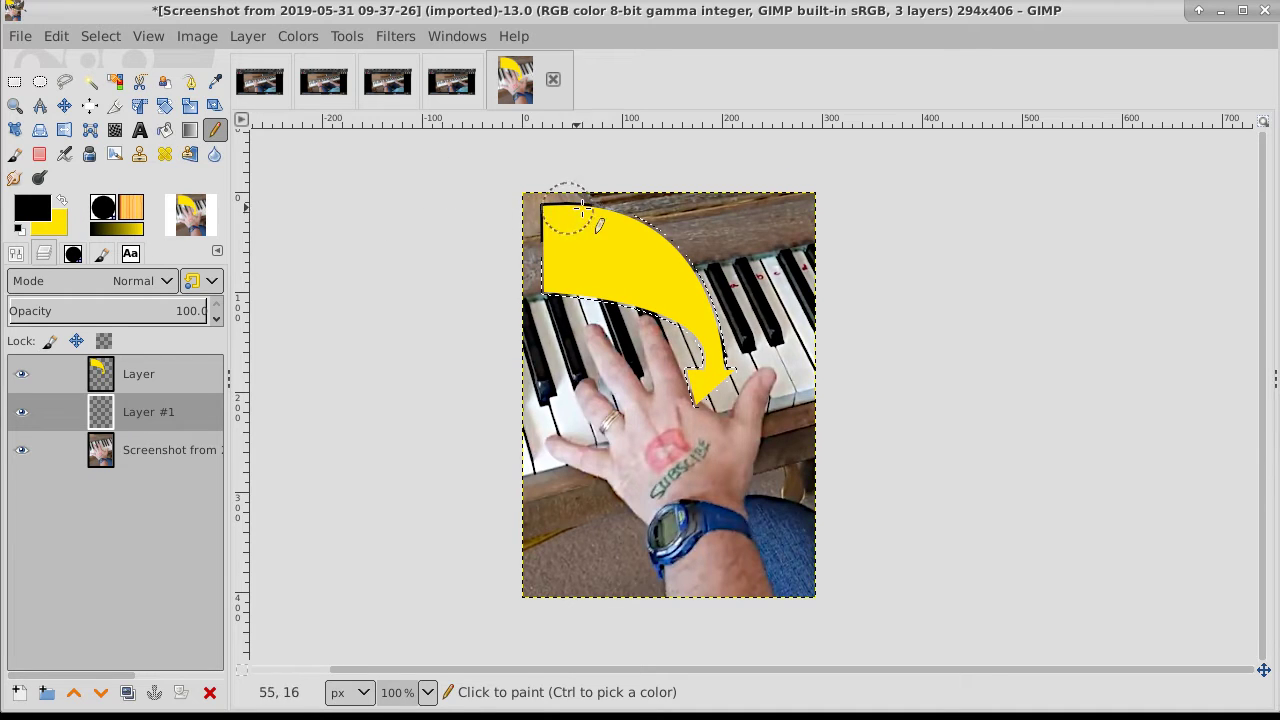
mouse_move(786, 363)
mouse_down()
mouse_move(721, 402)
mouse_move(630, 328)
mouse_move(546, 291)
mouse_up()
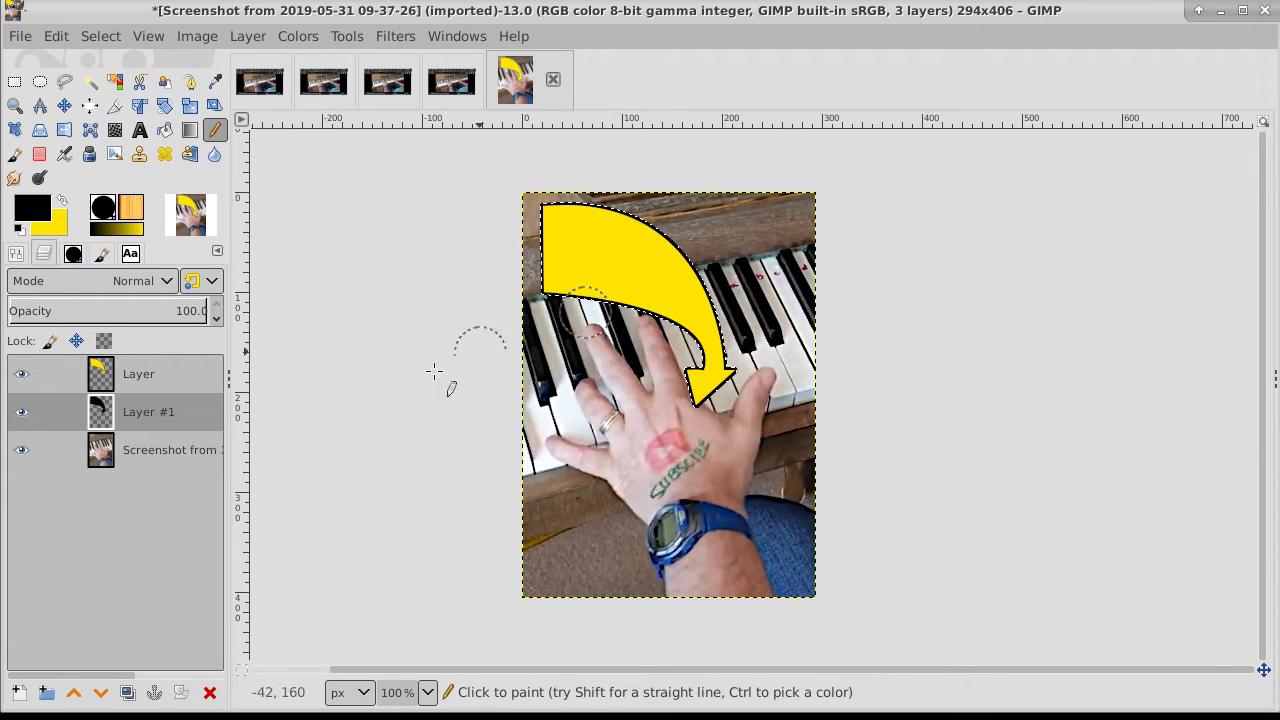
Duplicate the black arrow layer, select the lower copy, and hide the upper copy and the yellow arrow layer
click(134, 412)
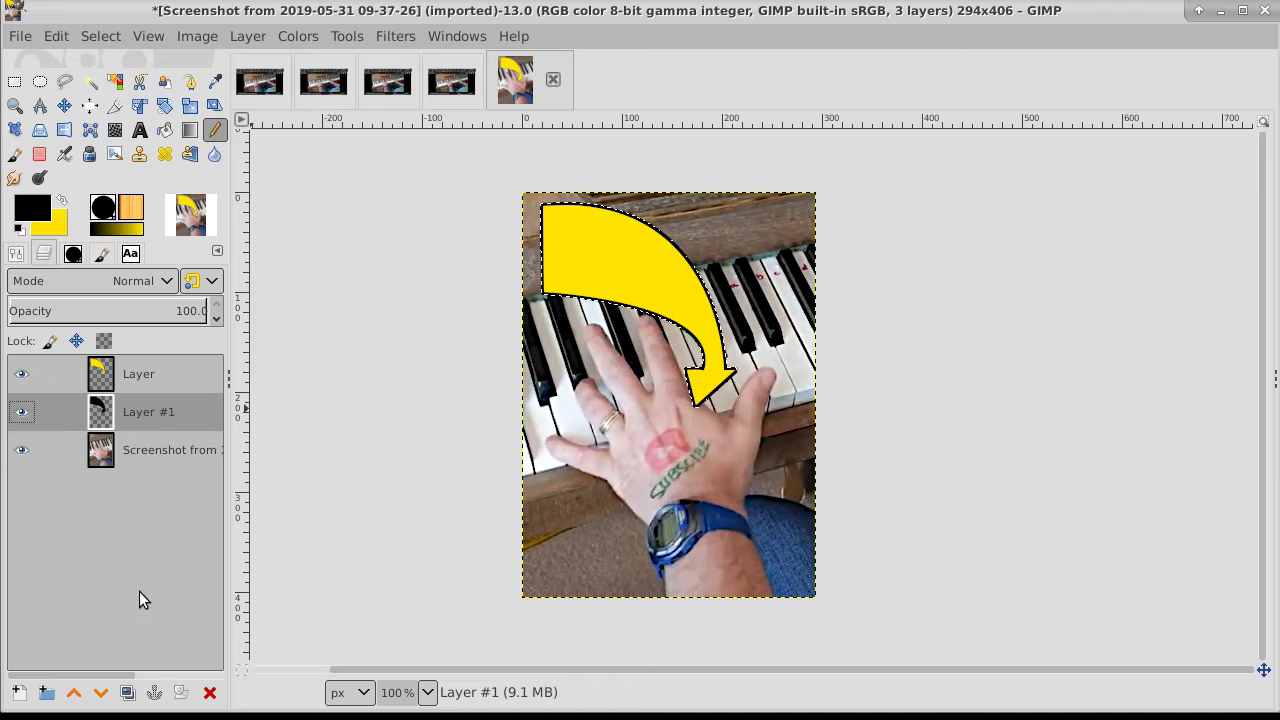
click(128, 692)
click(132, 457)
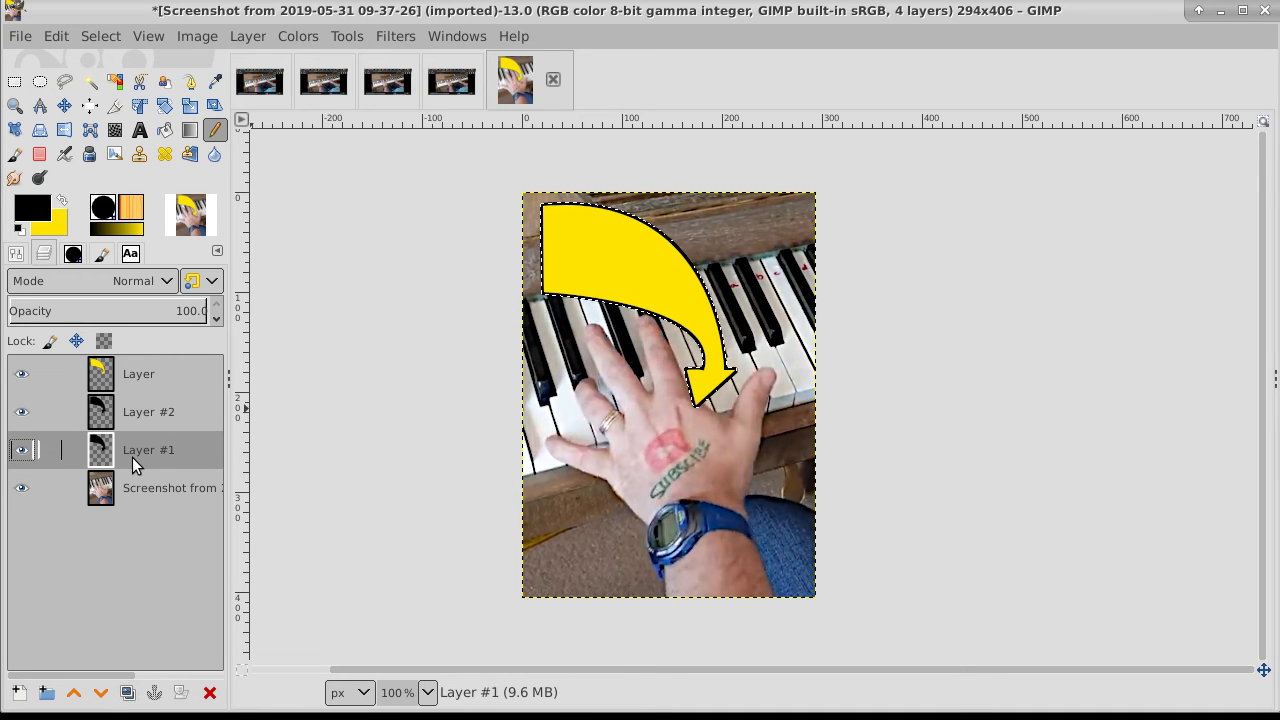
click(21, 411)
click(21, 373)
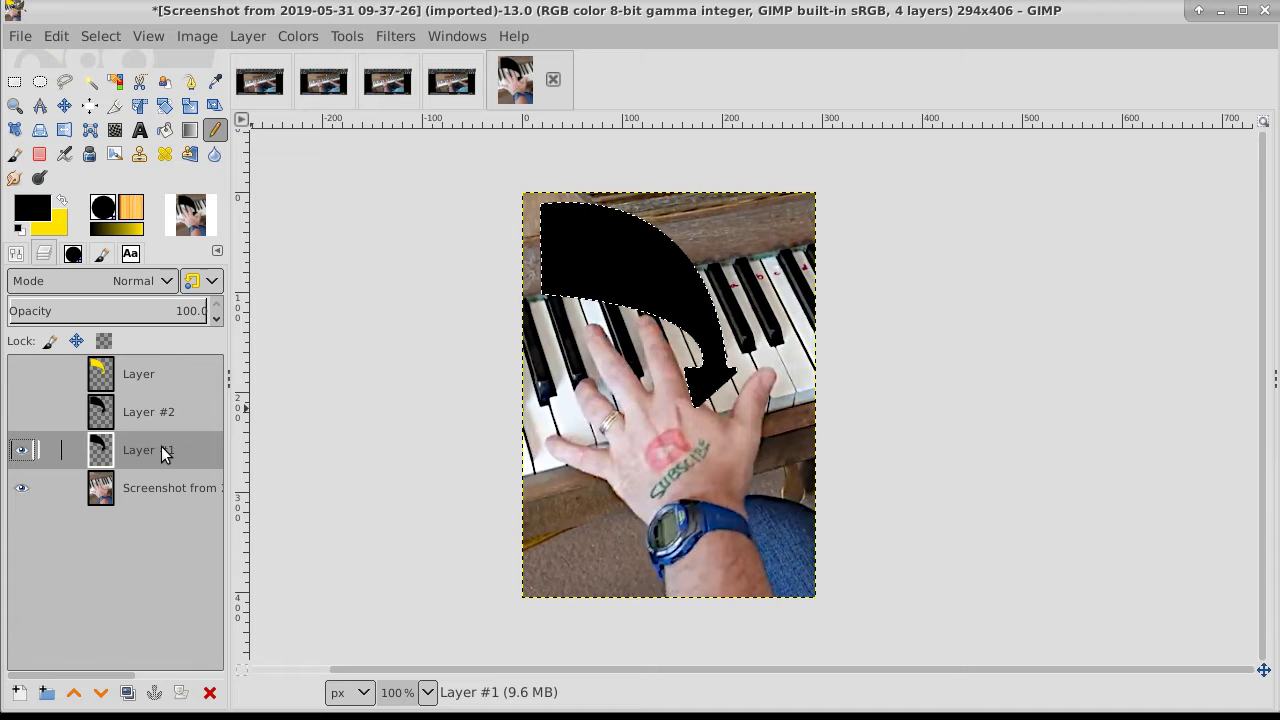
Clear the selection and apply a Gaussian Blur of 2.50 in X and Y to the lower black arrow layer
click(100, 36)
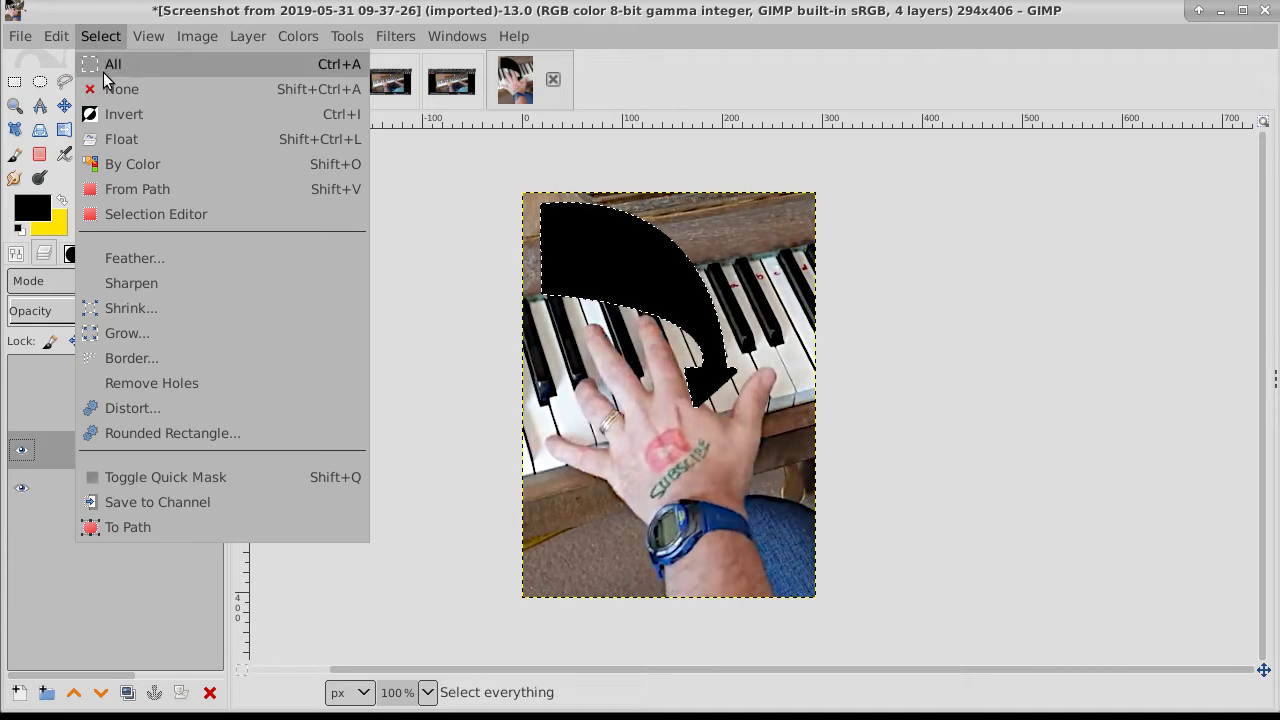
click(125, 88)
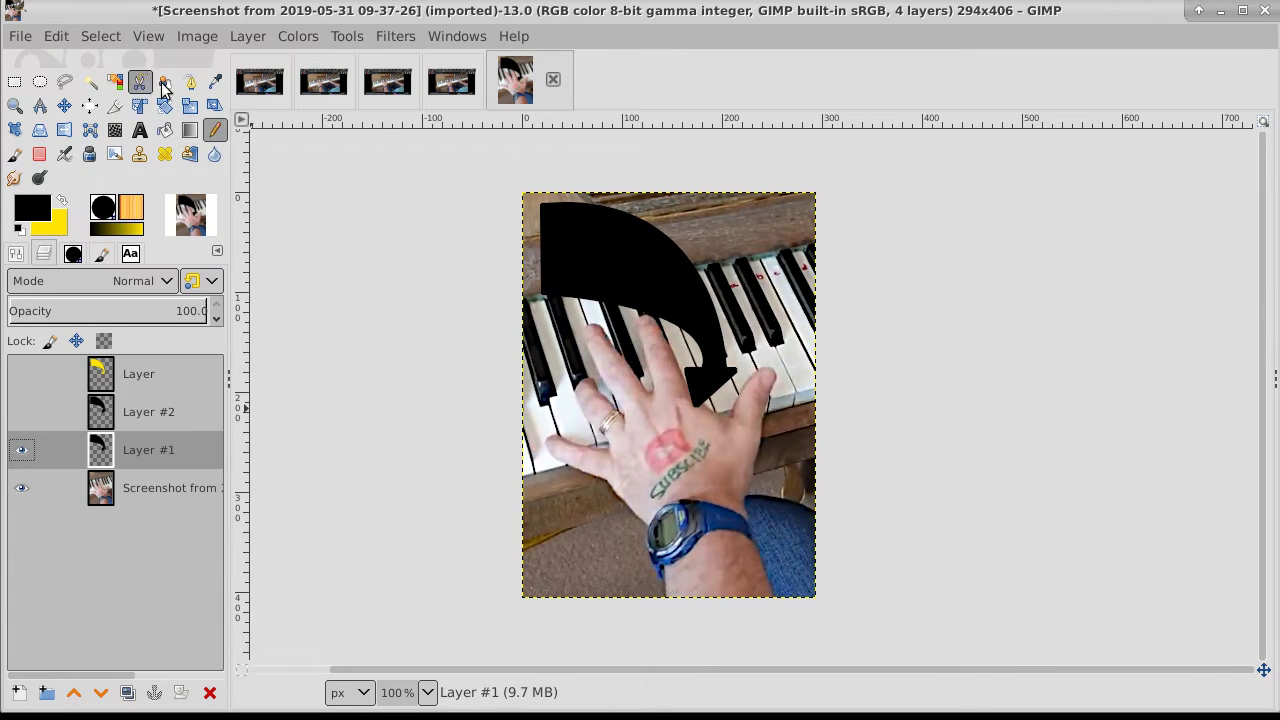
click(393, 36)
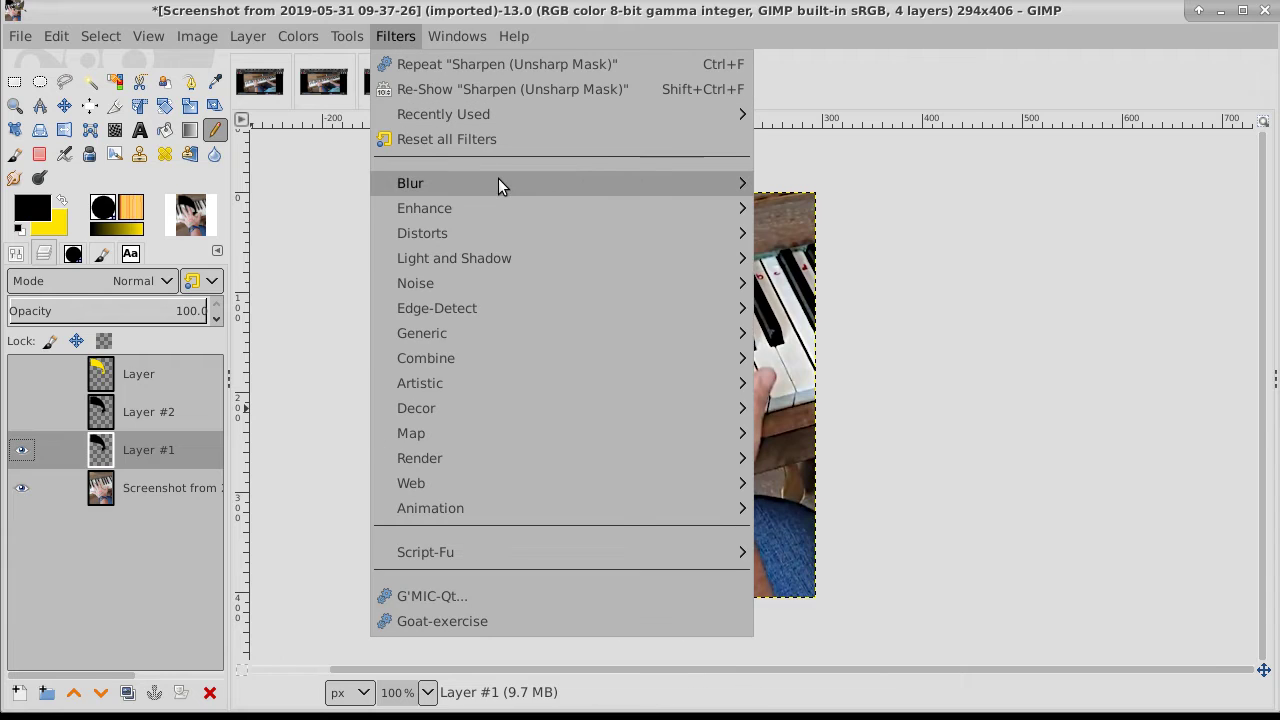
mouse_move(498, 180)
click(810, 183)
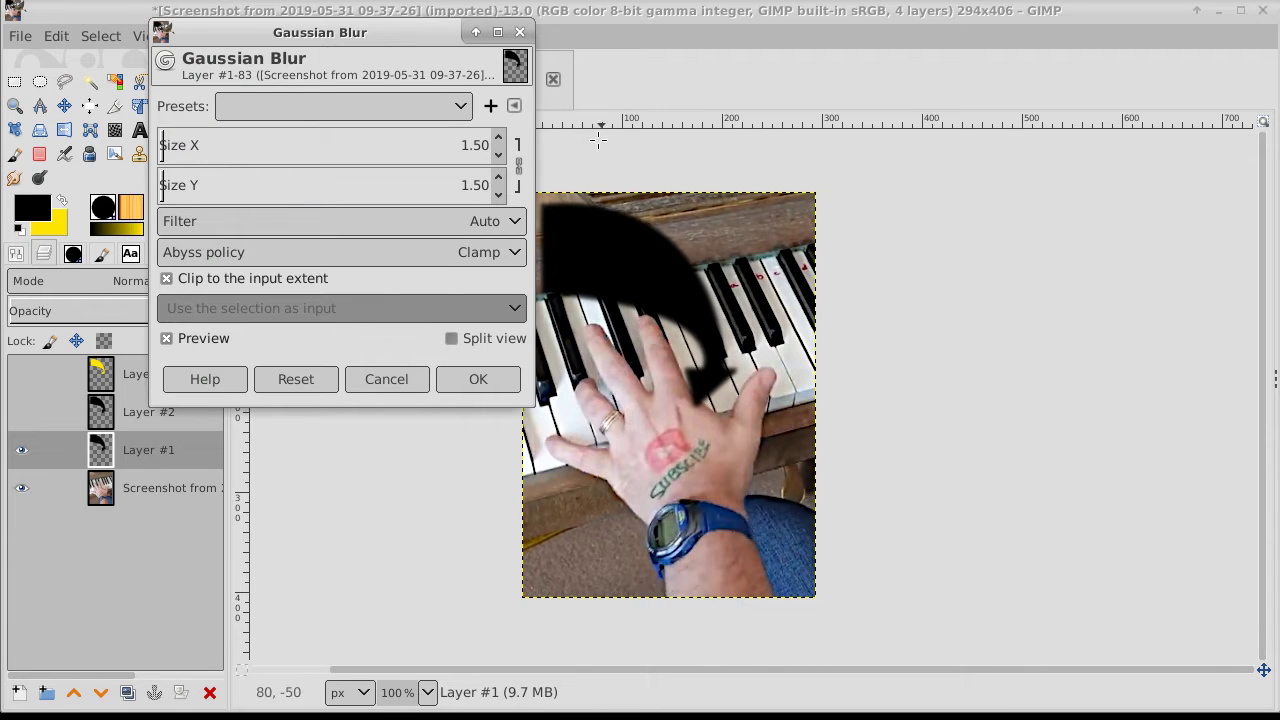
click(499, 140)
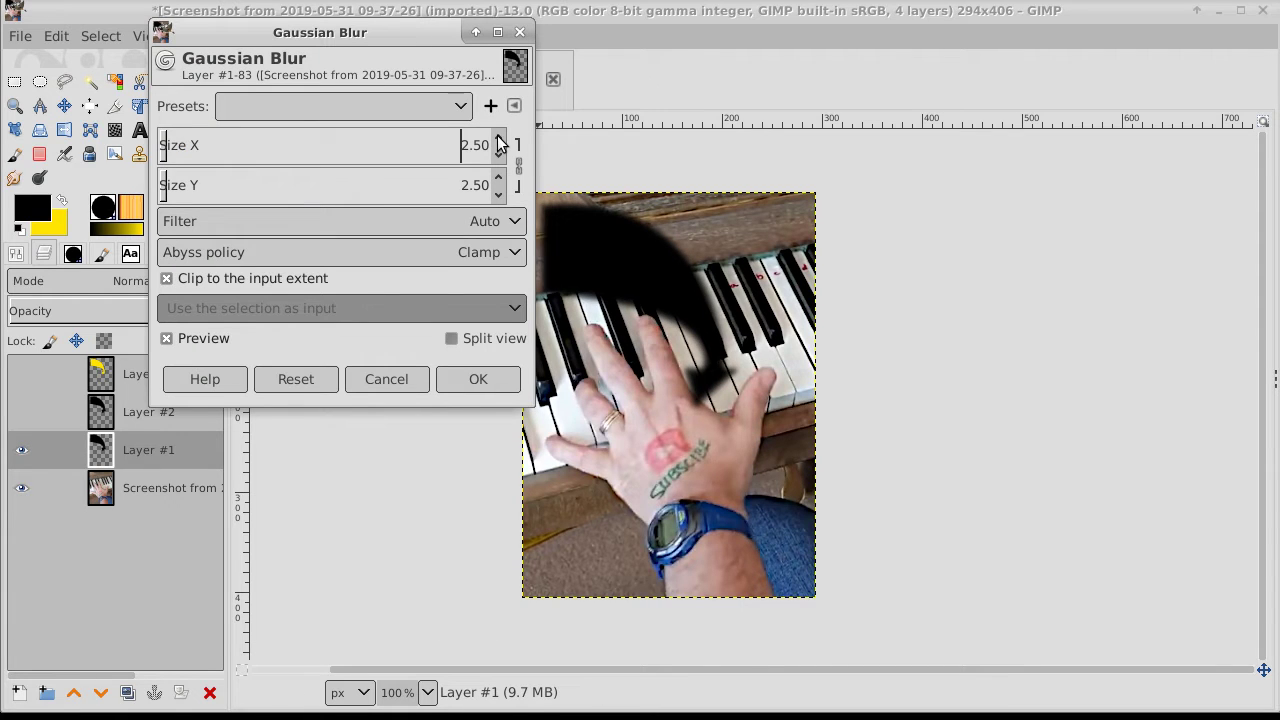
click(486, 380)
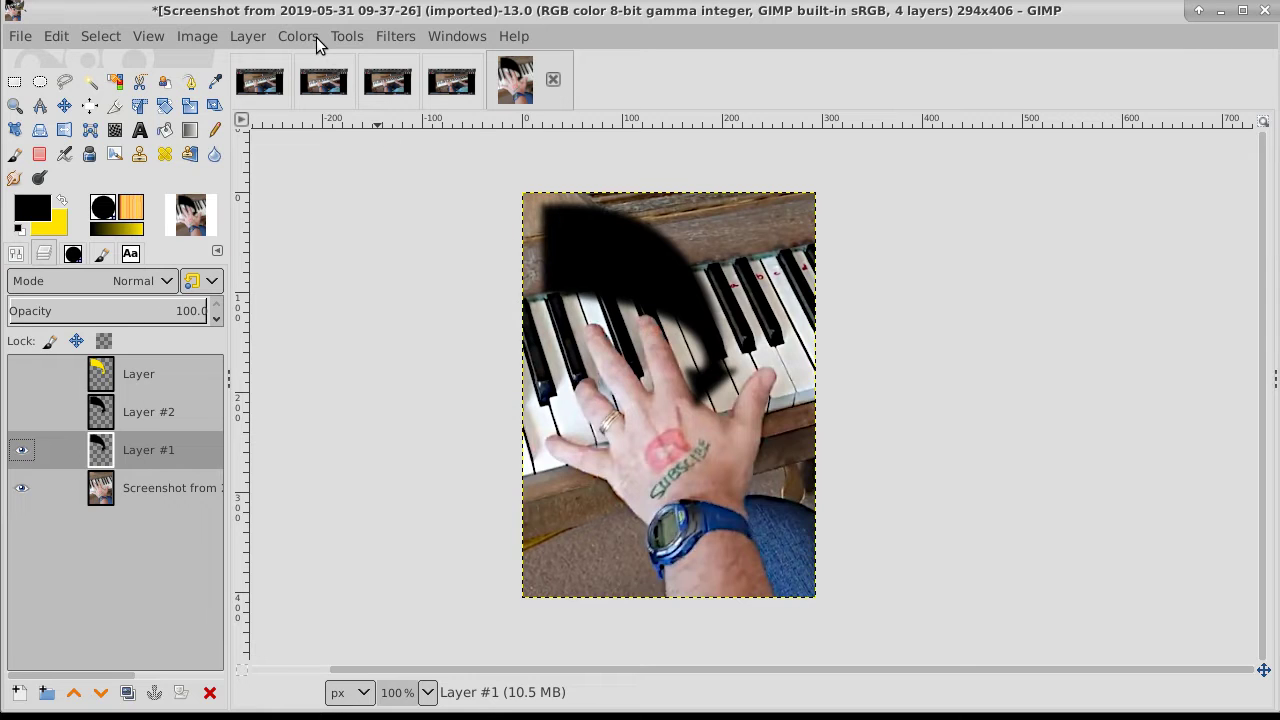
Invert the blurred arrow layer to white and show the sharp black arrow layer above it
click(298, 36)
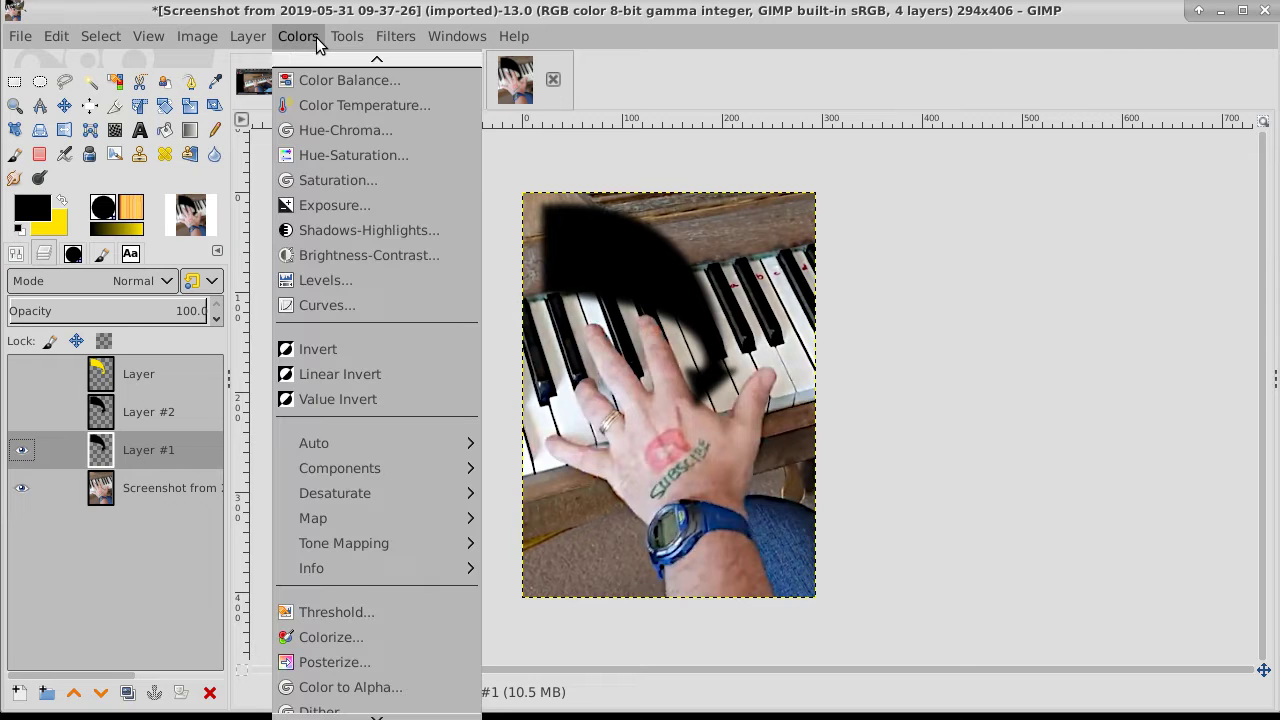
click(316, 348)
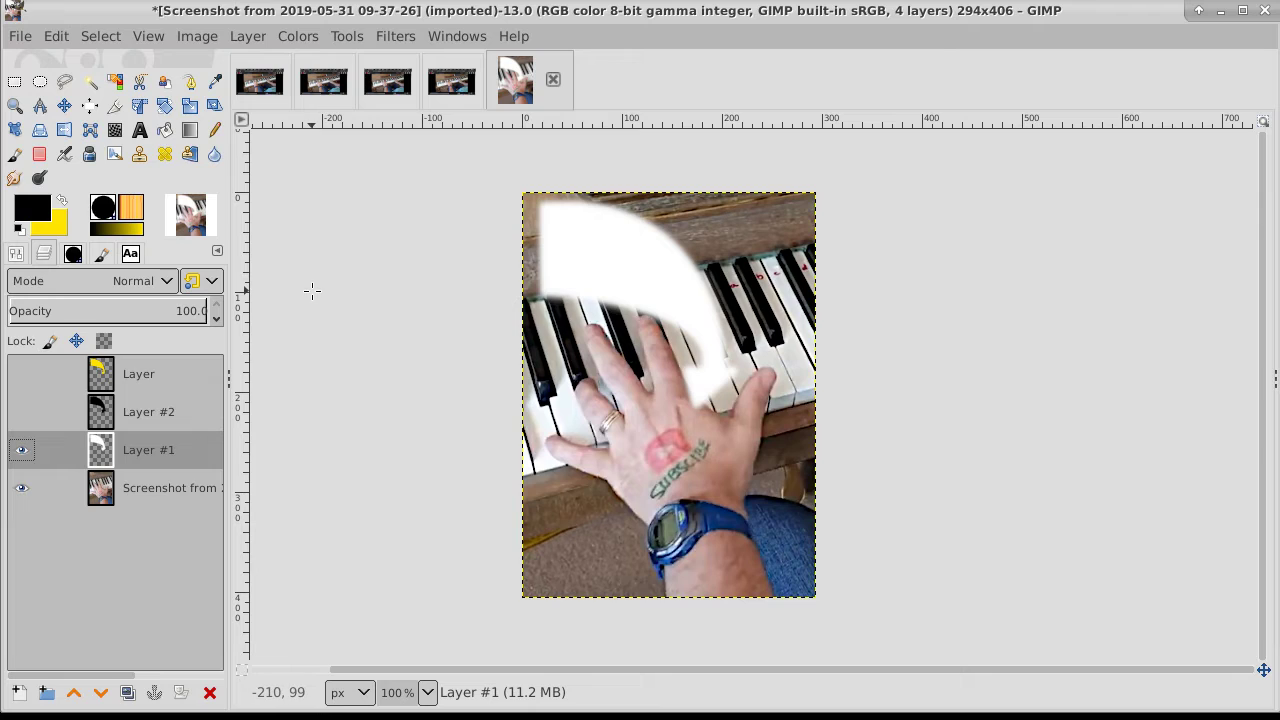
click(21, 412)
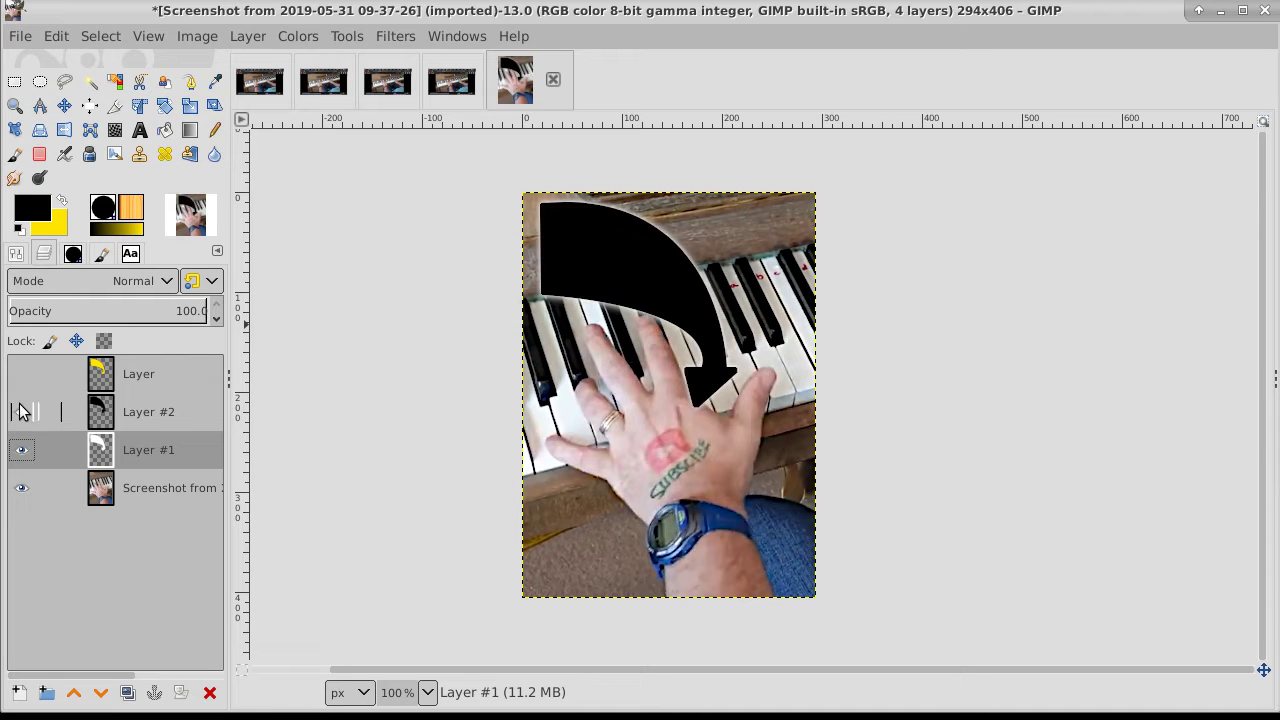
Duplicate the blurred white arrow layer twice to strengthen the glow, and show the yellow arrow layer
click(127, 693)
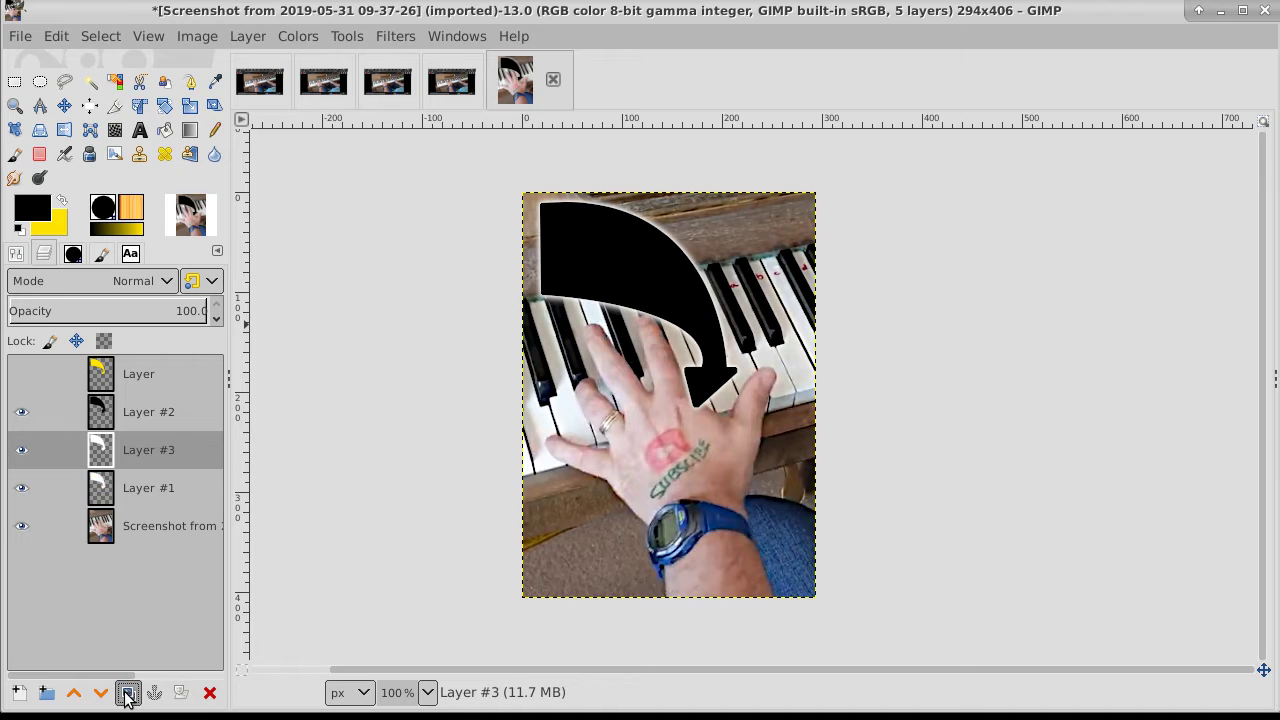
click(127, 693)
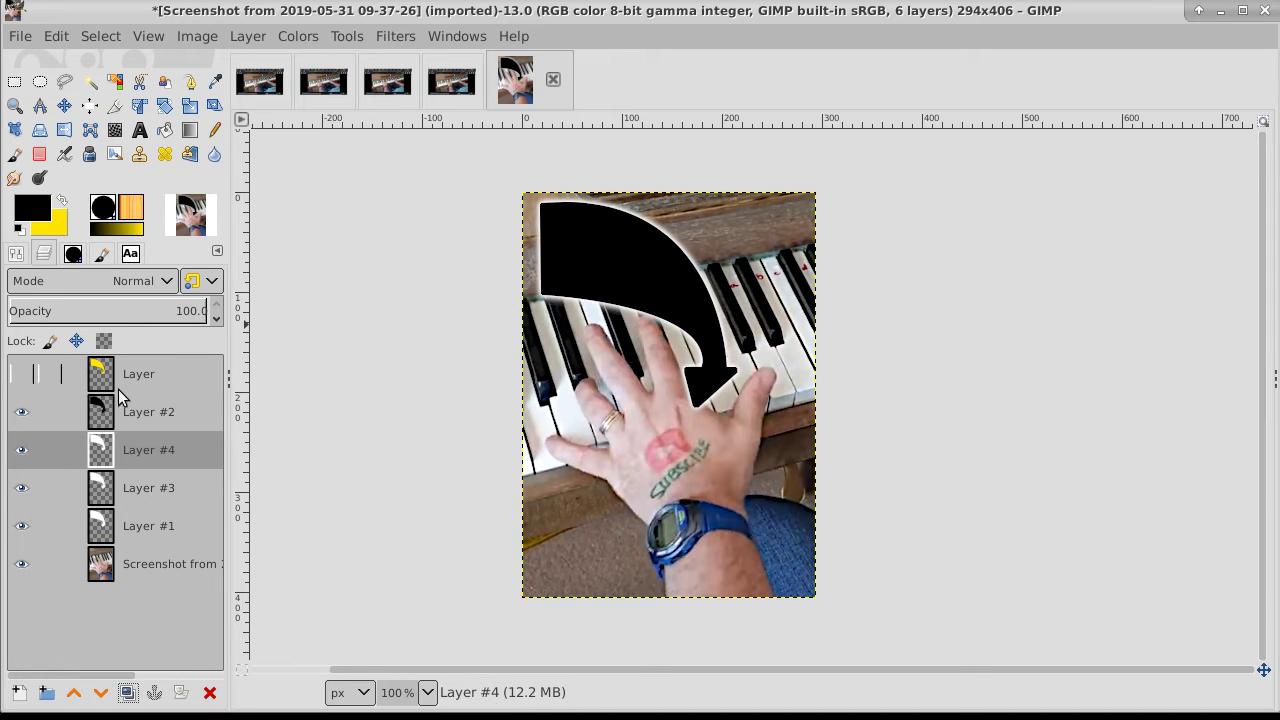
click(23, 378)
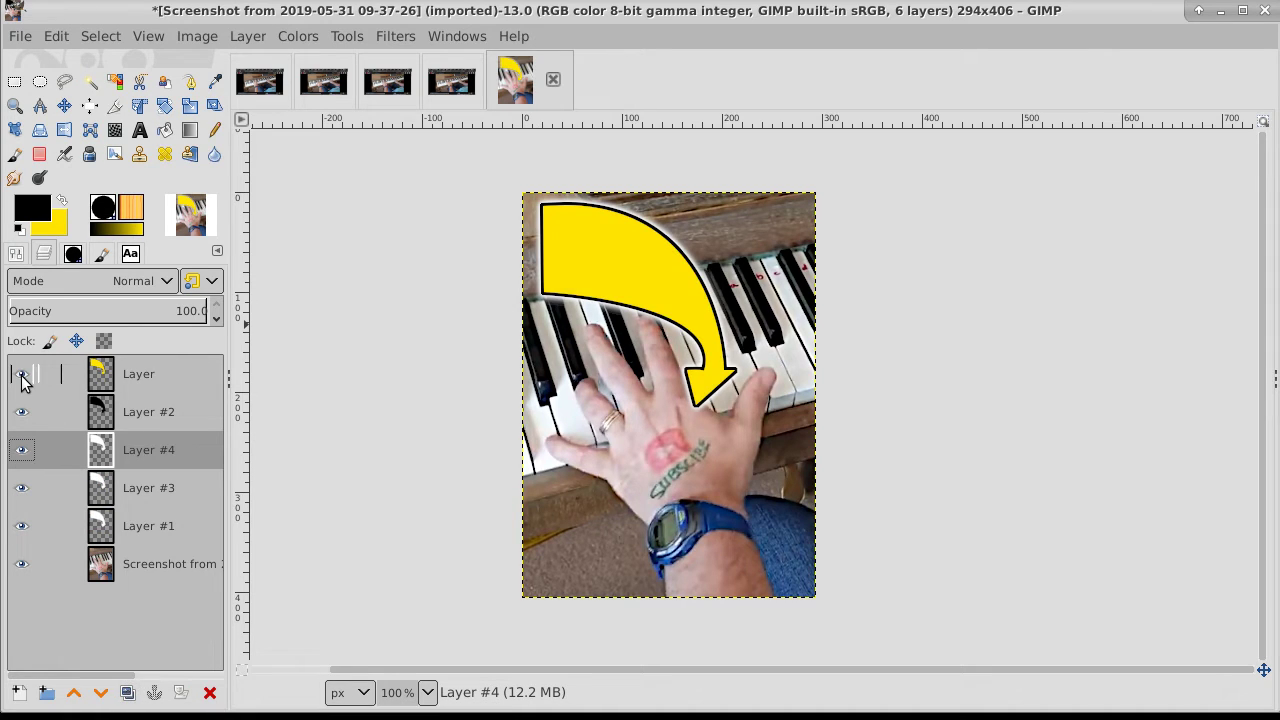
Create a new layer from the visible image above the yellow arrow layer, and add a new transparent layer on top
click(167, 376)
right_click(167, 376)
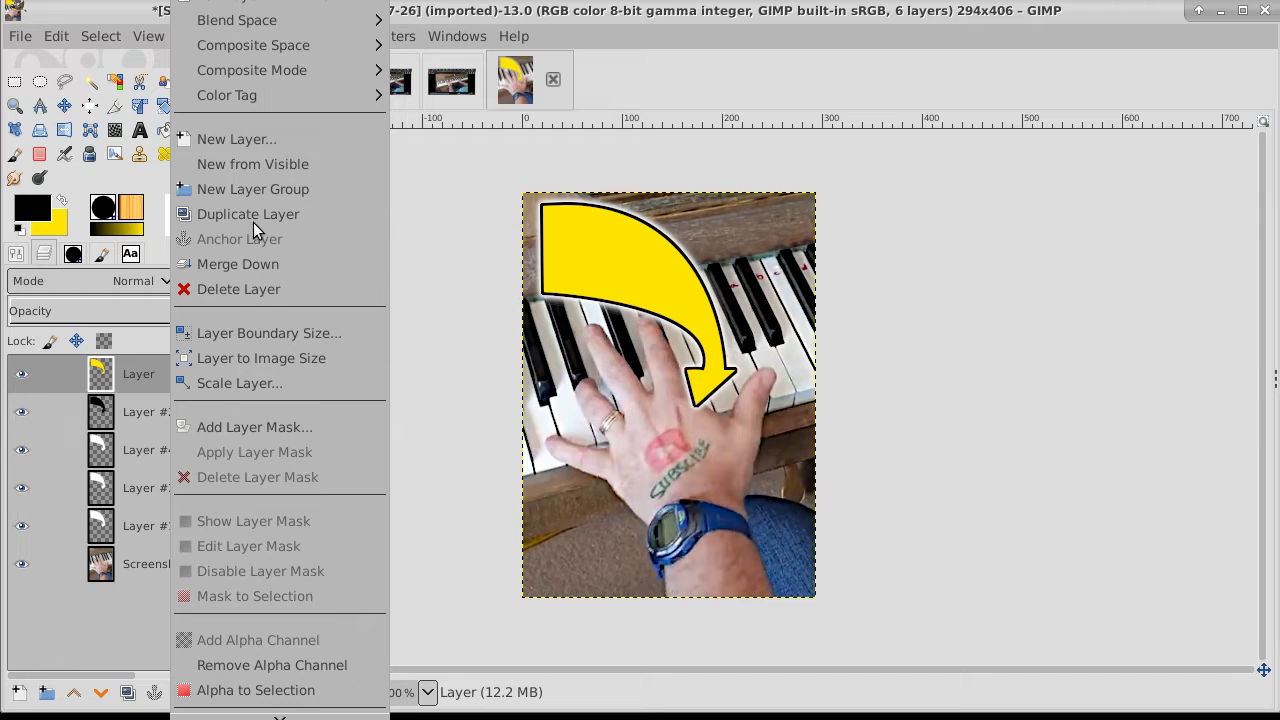
click(280, 162)
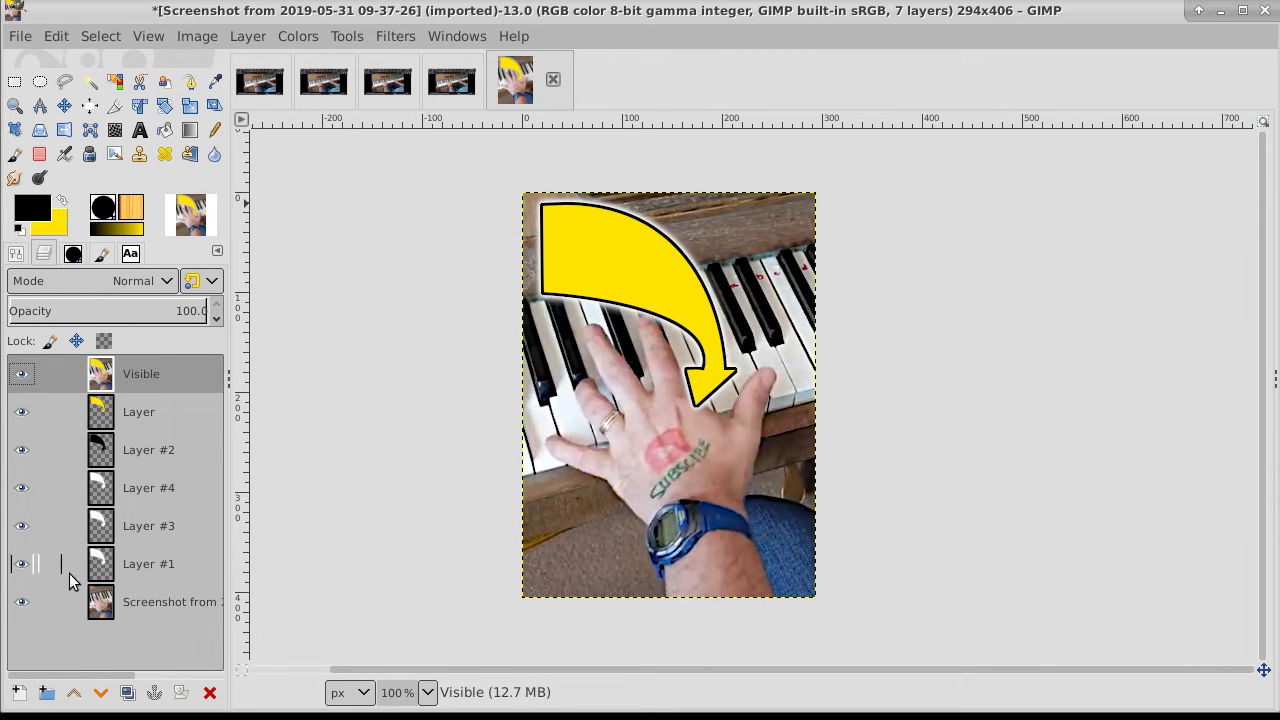
click(20, 693)
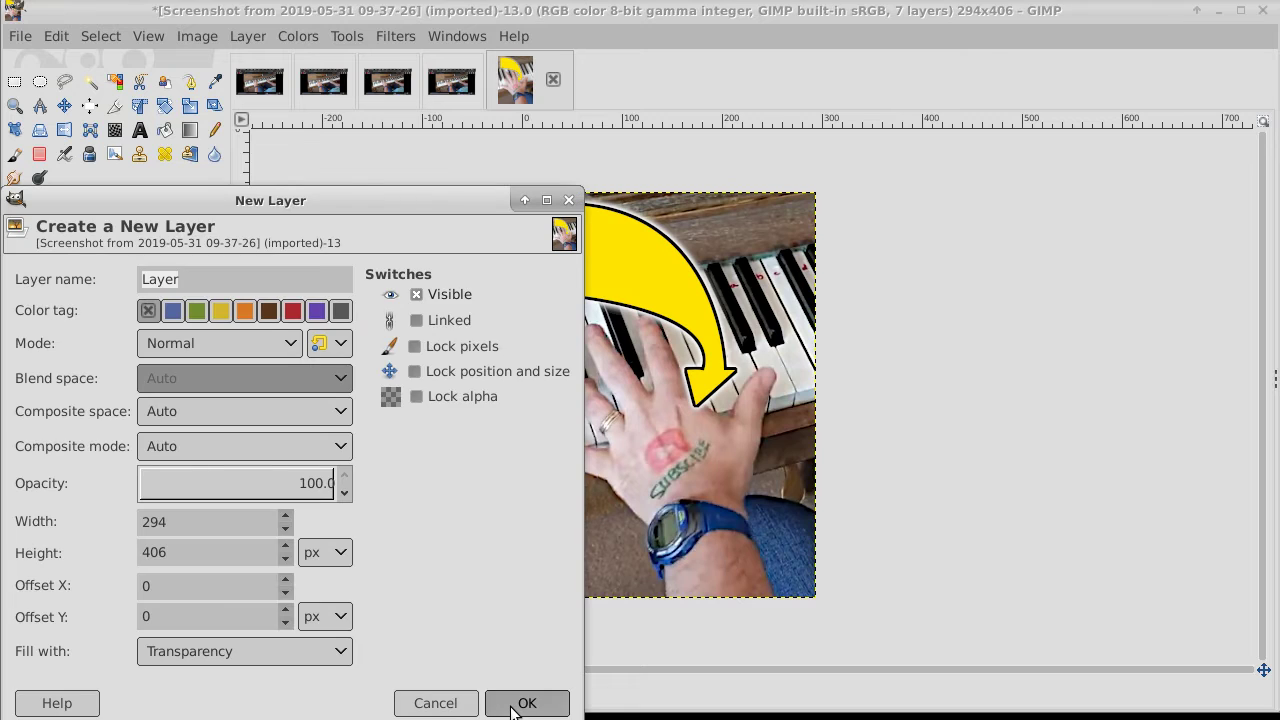
click(520, 702)
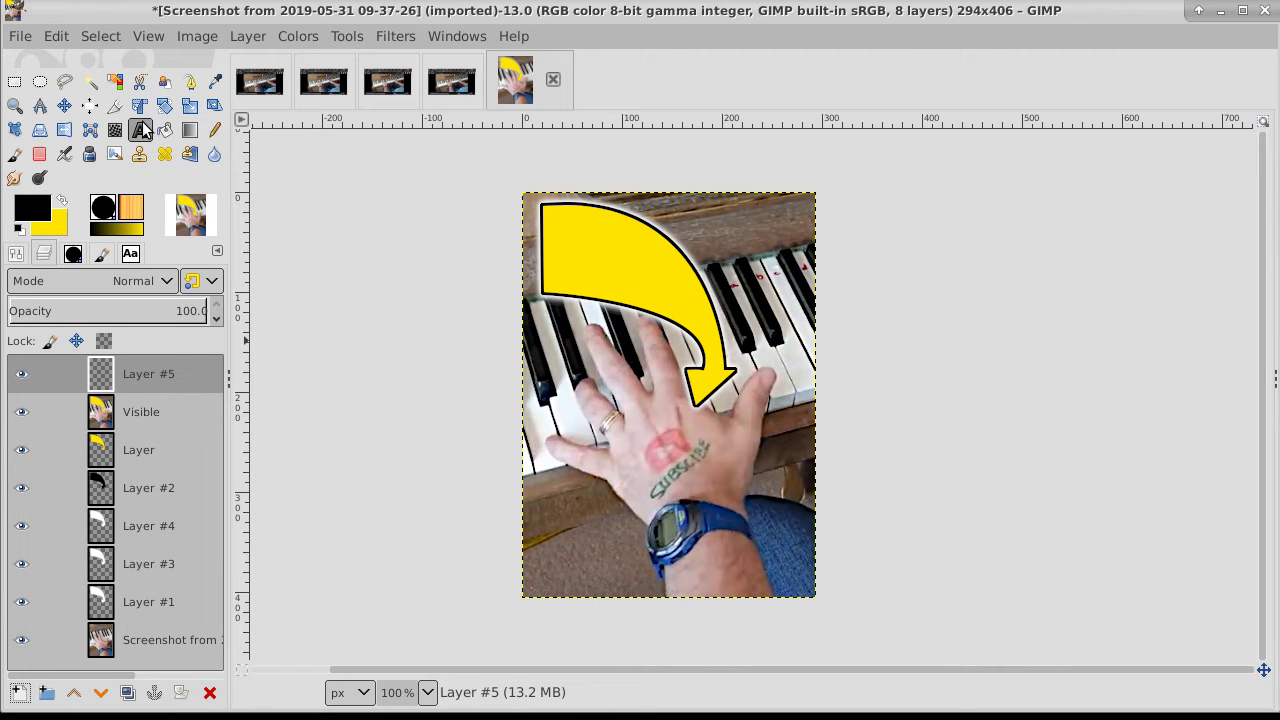
Swap the foreground and background colours and set the foreground colour to red ff0000
click(62, 200)
click(46, 210)
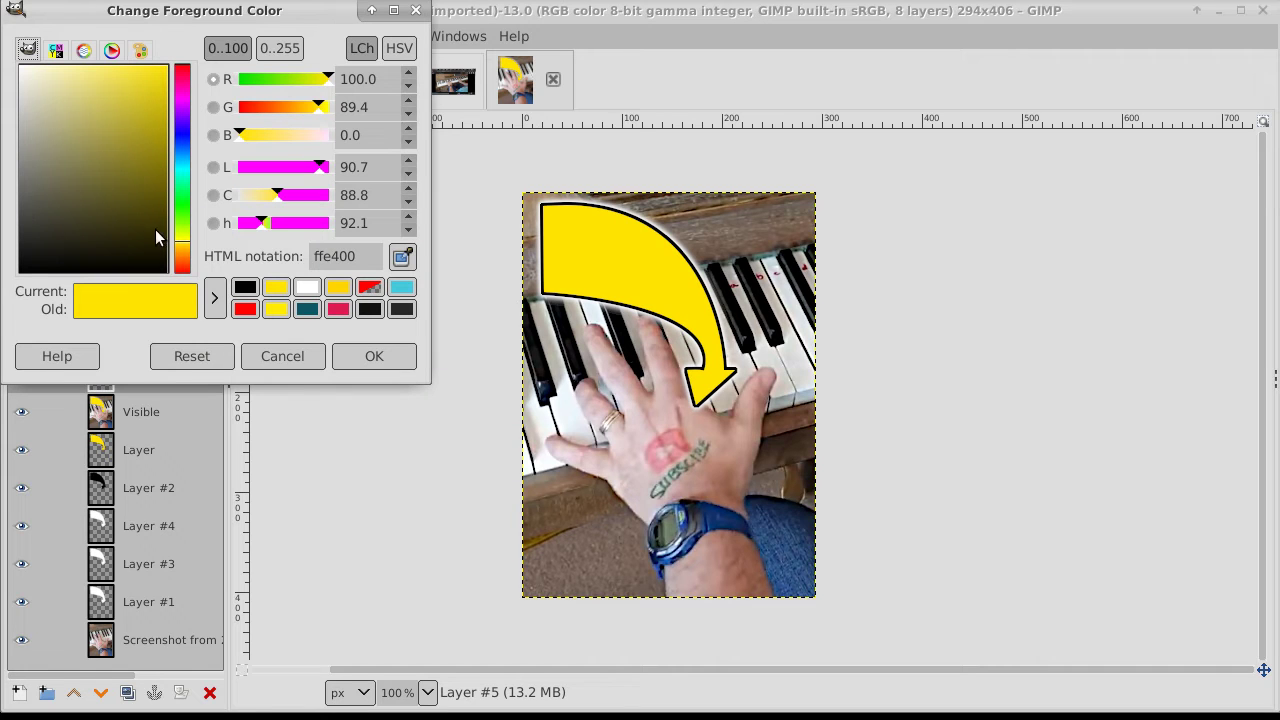
drag(183, 245, 180, 292)
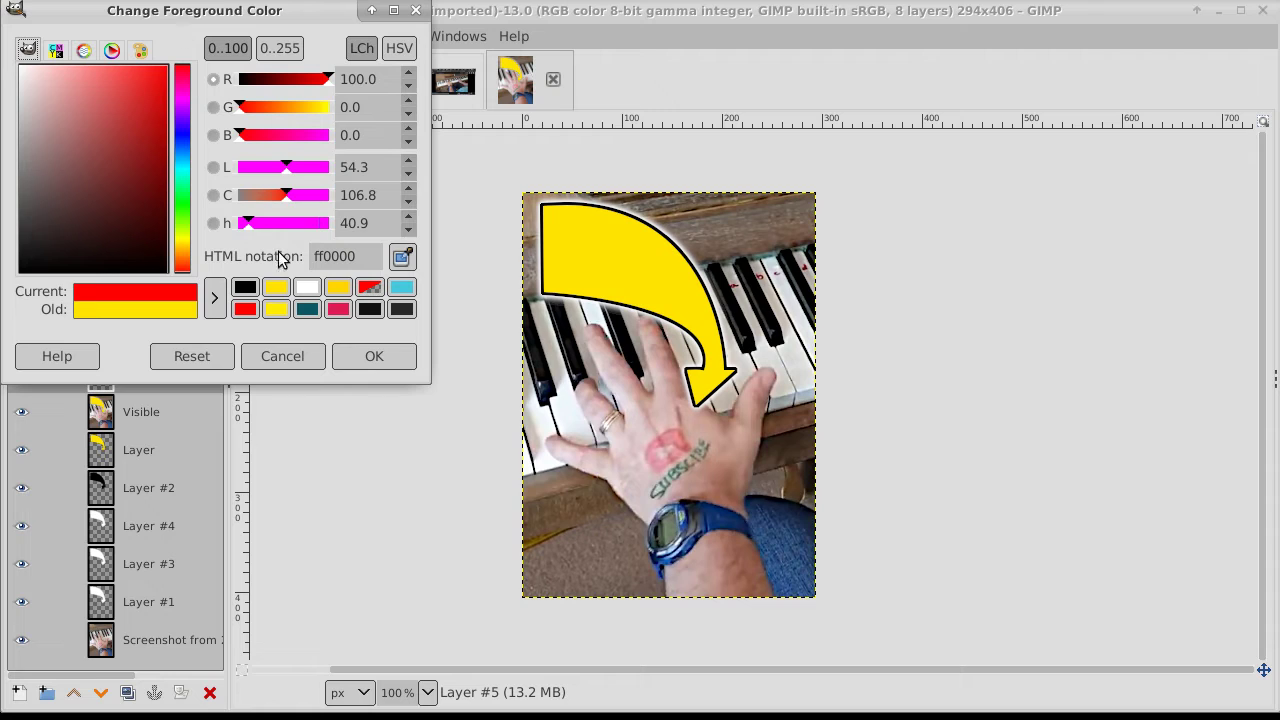
click(375, 358)
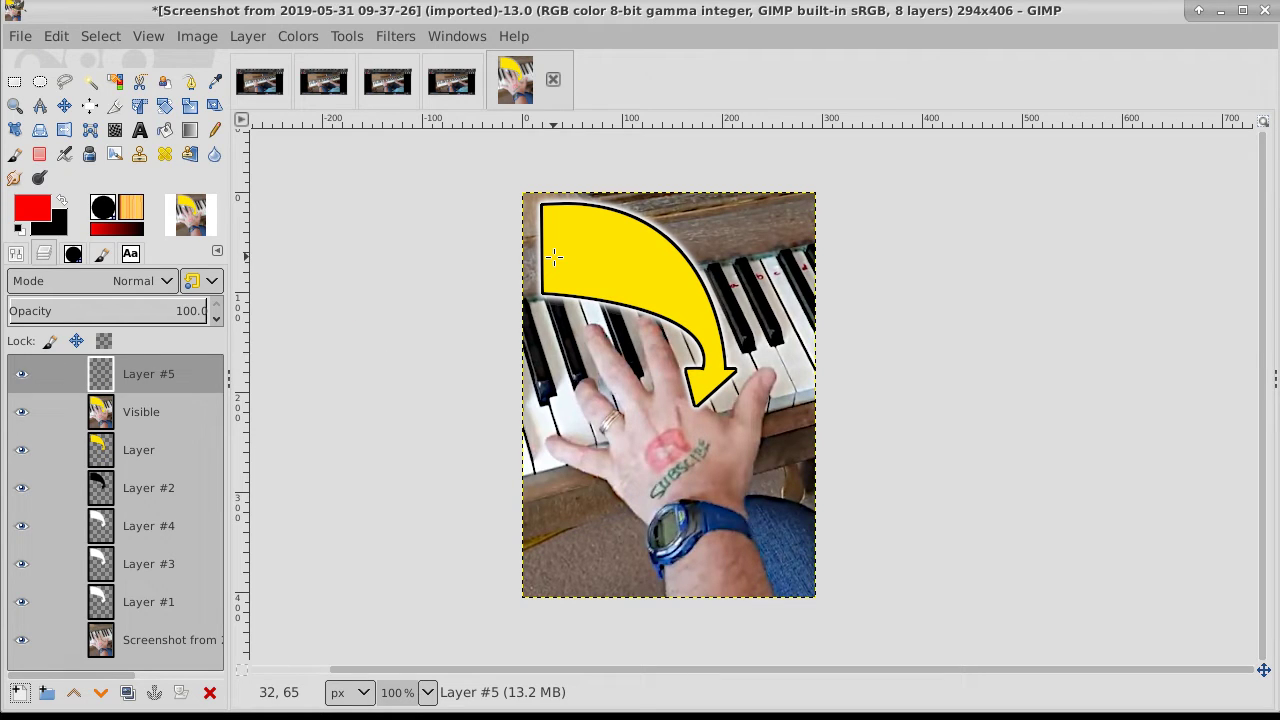
key(ctrl+shift+f)
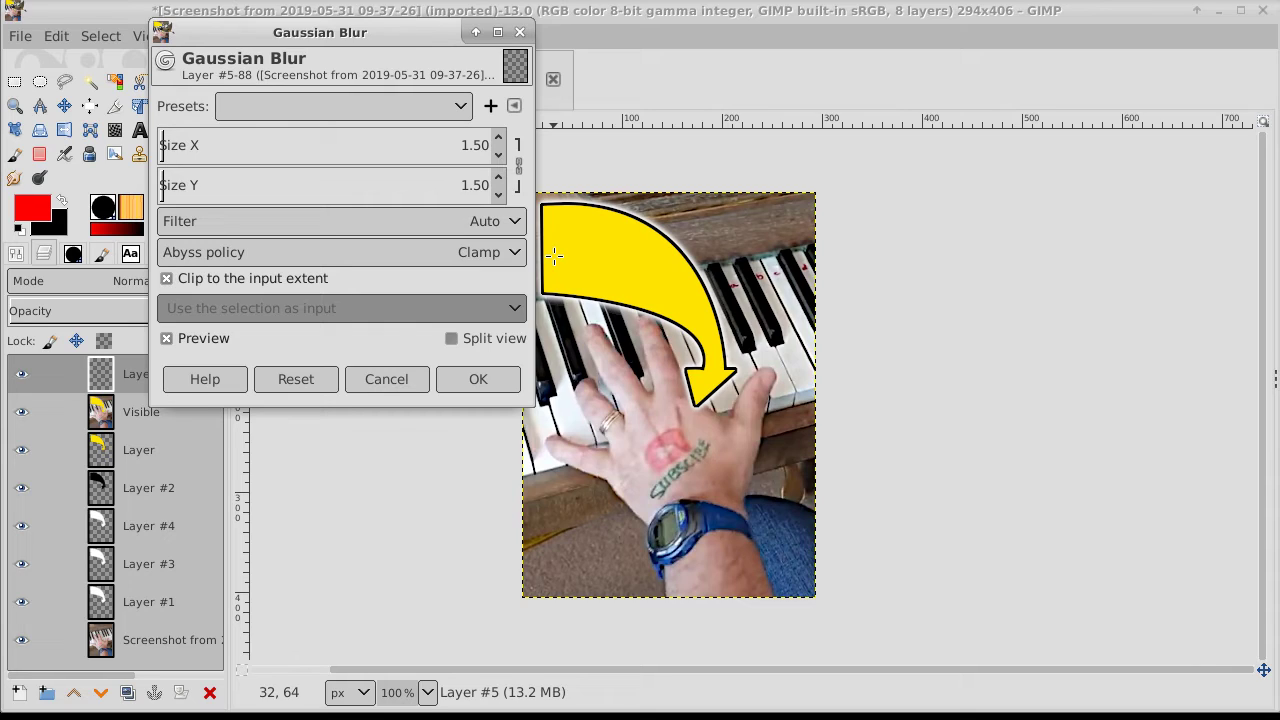
click(520, 32)
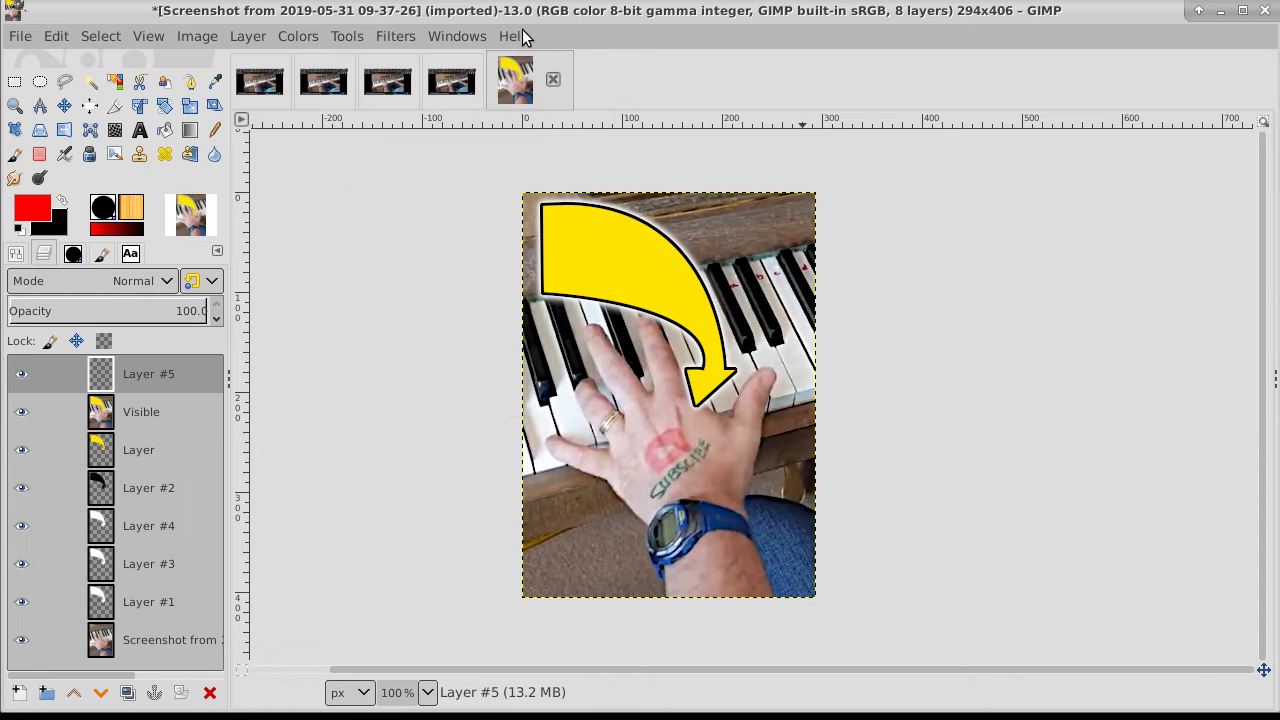
Add the red text SUBSCRIBE over the yellow arrow with the Text tool
click(137, 139)
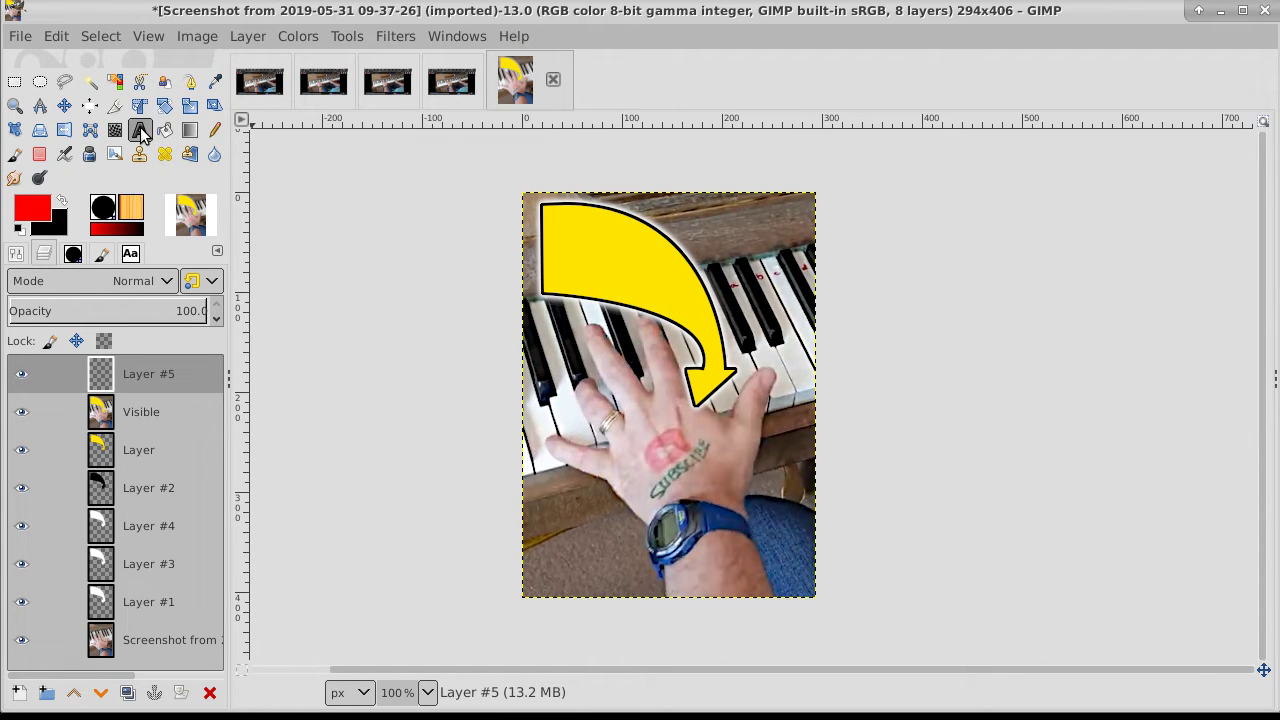
click(554, 249)
text(SU)
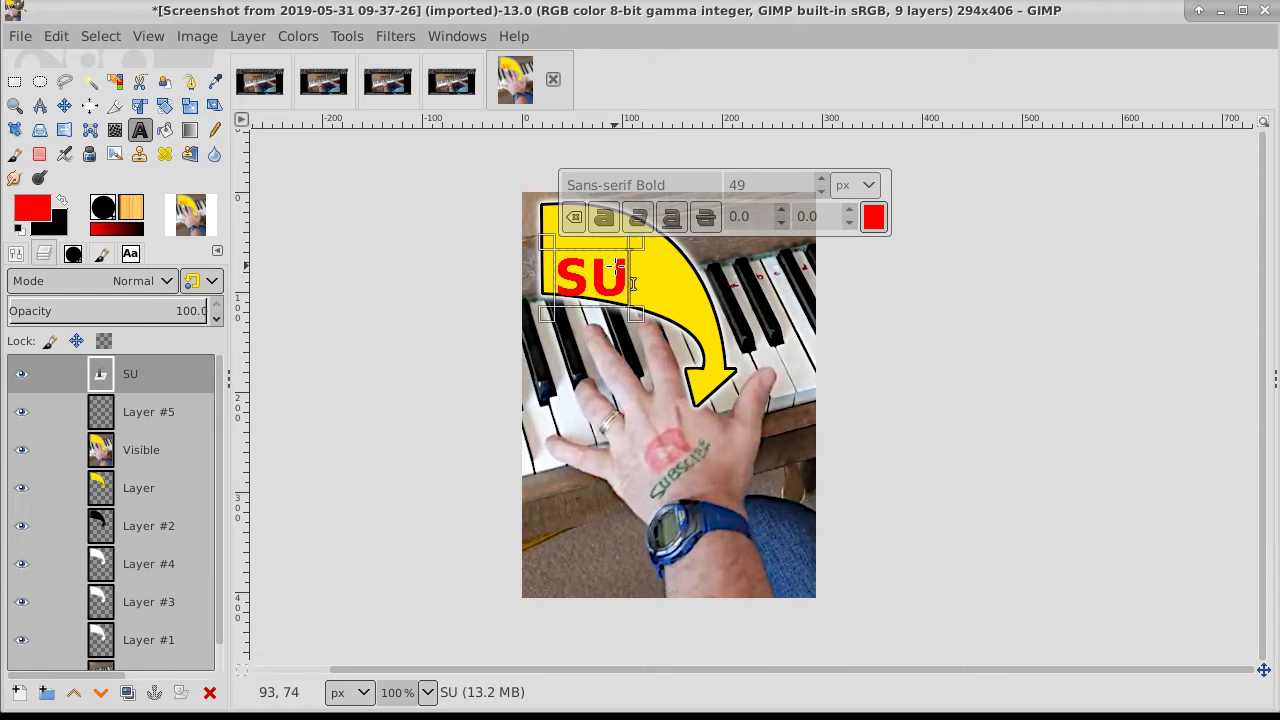
text(BSCRIBE)
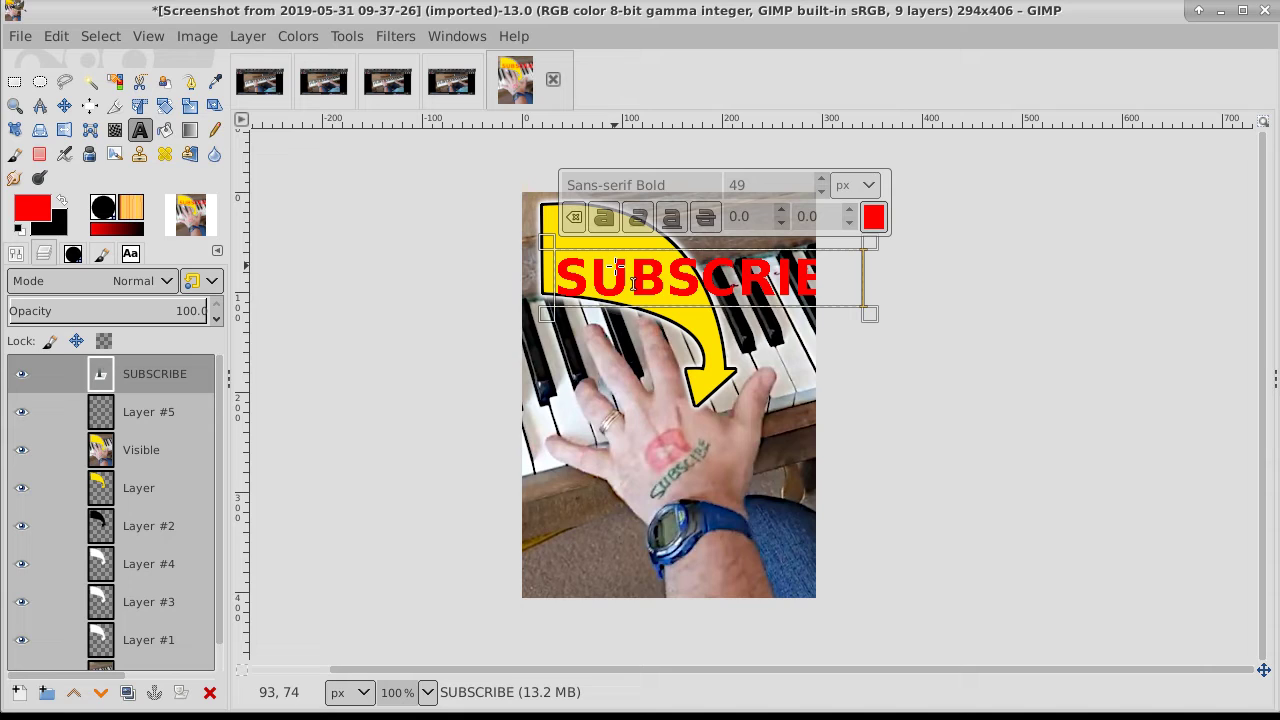
Set the size of the whole SUBSCRIBE text to 27 px
key(ctrl+a)
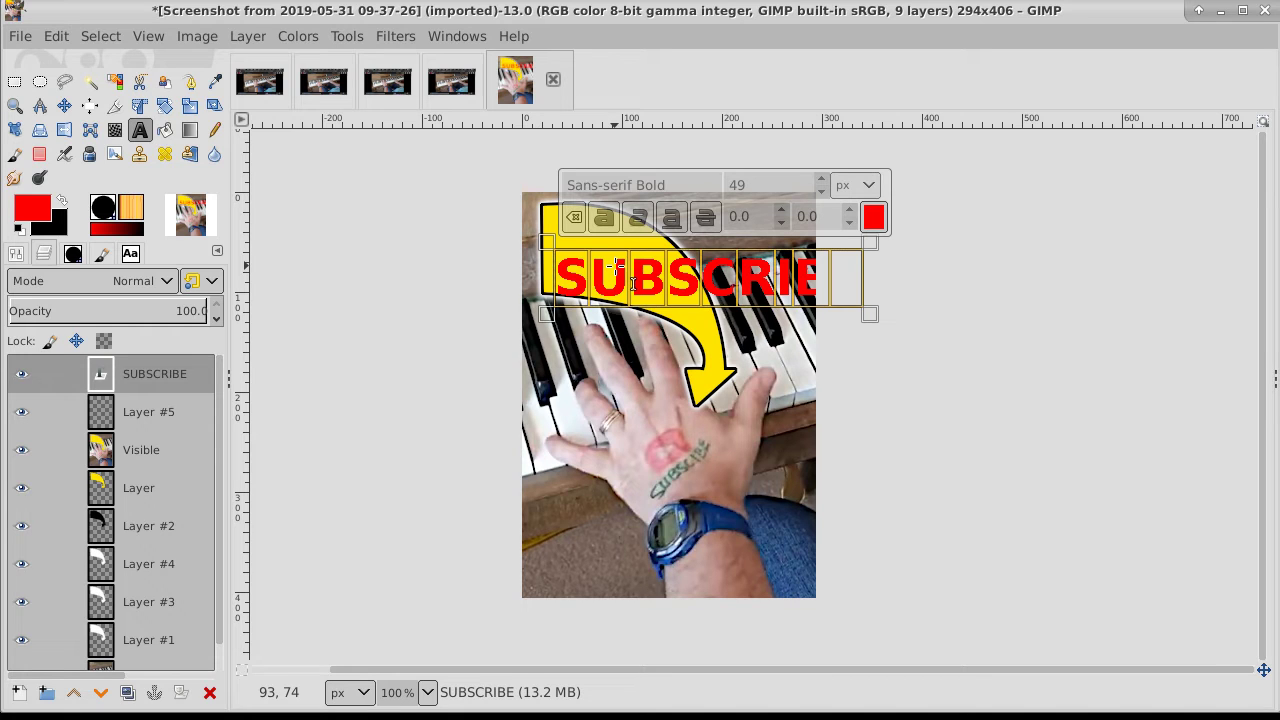
click(822, 191)
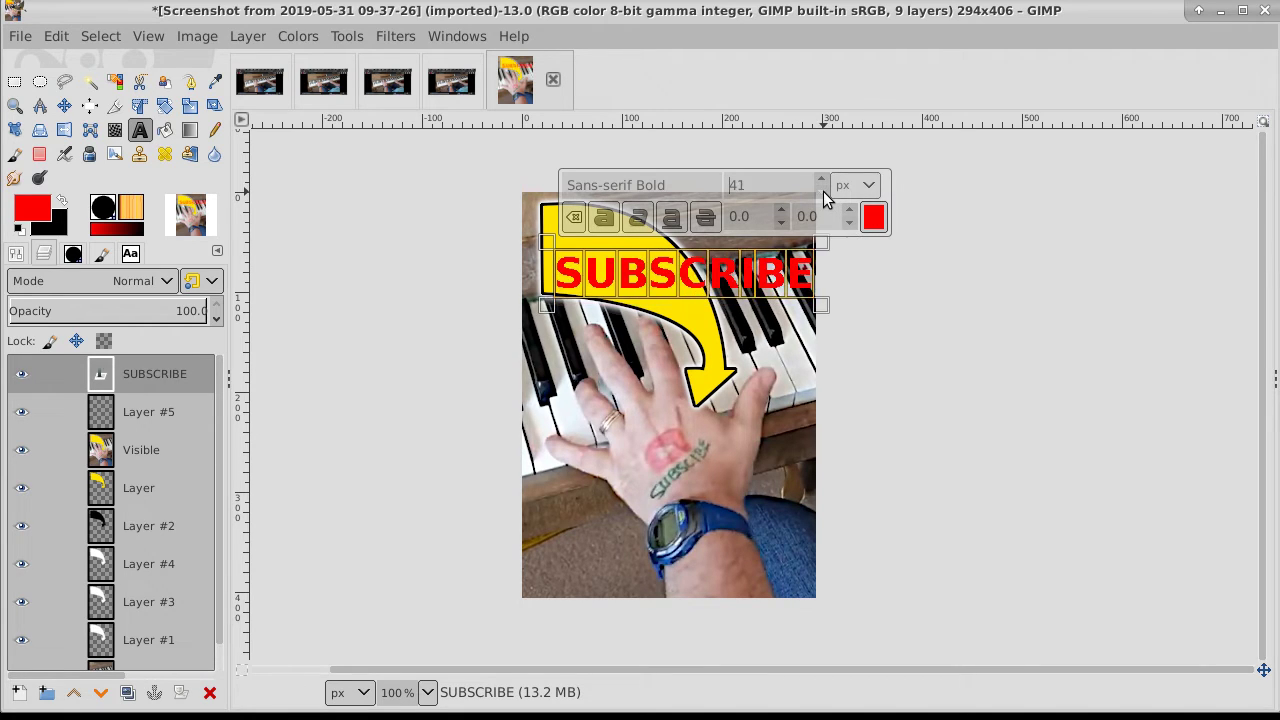
click(823, 191)
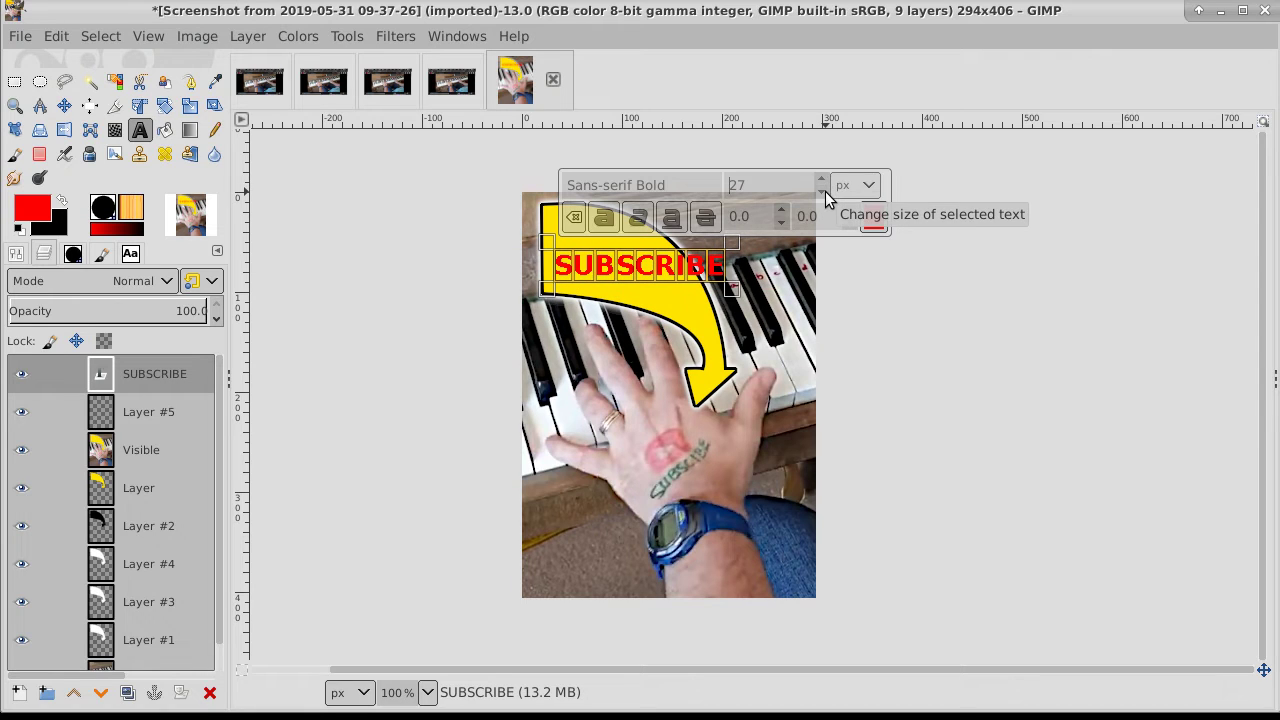
Rotate the SUBSCRIBE text layer clockwise so that it follows the slope of the yellow arrow
click(64, 107)
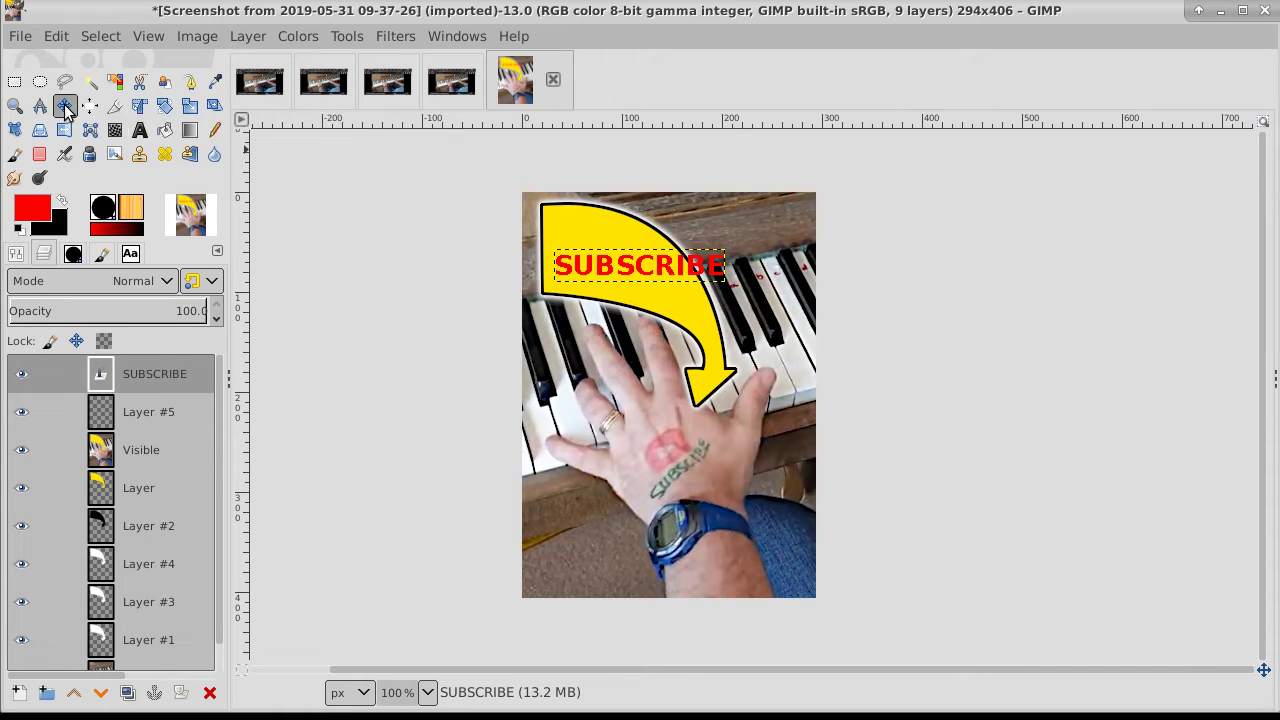
click(165, 106)
click(604, 266)
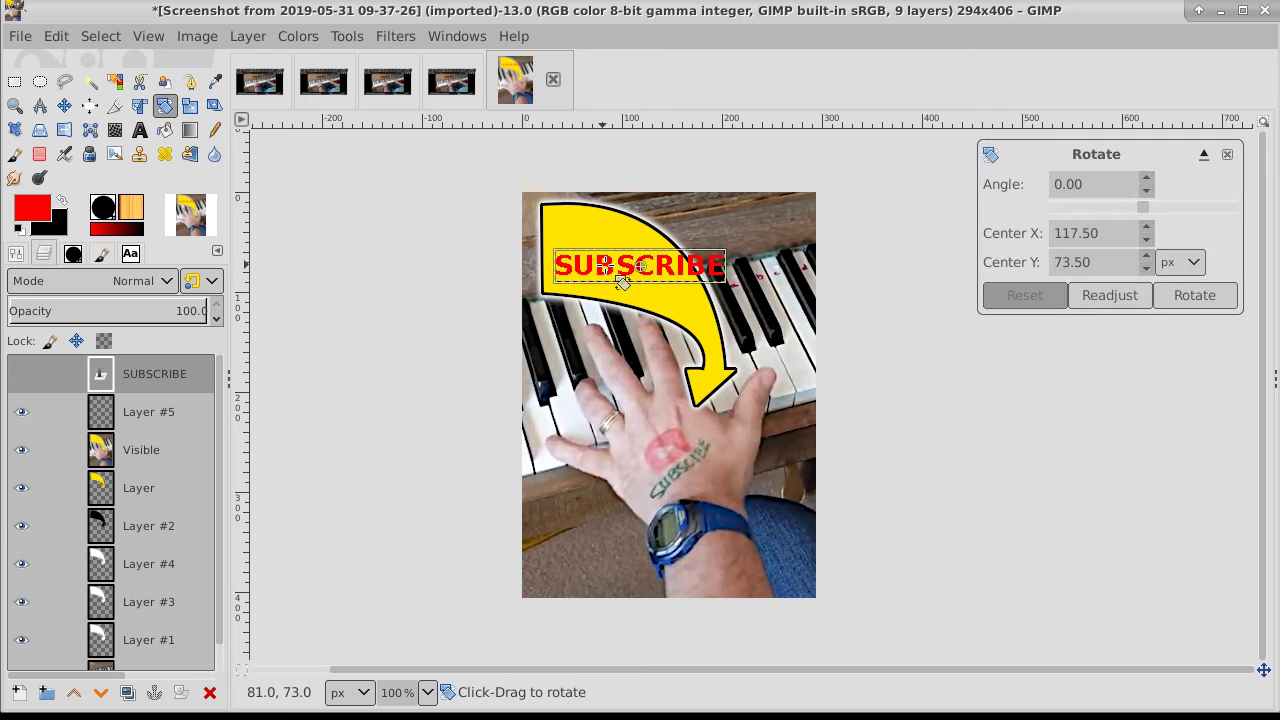
drag(738, 292, 740, 362)
click(1192, 297)
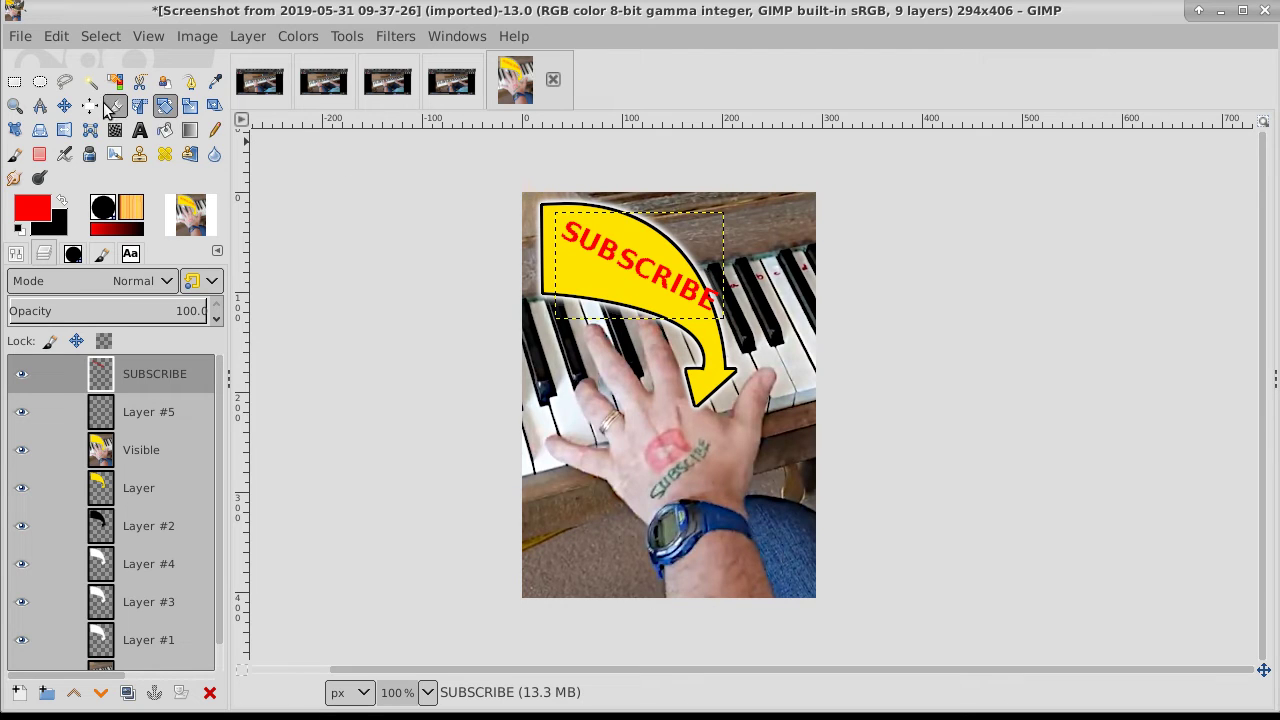
Move the rotated SUBSCRIBE text inside the yellow arrow and expand its layer to the image size
click(64, 105)
drag(703, 270, 706, 298)
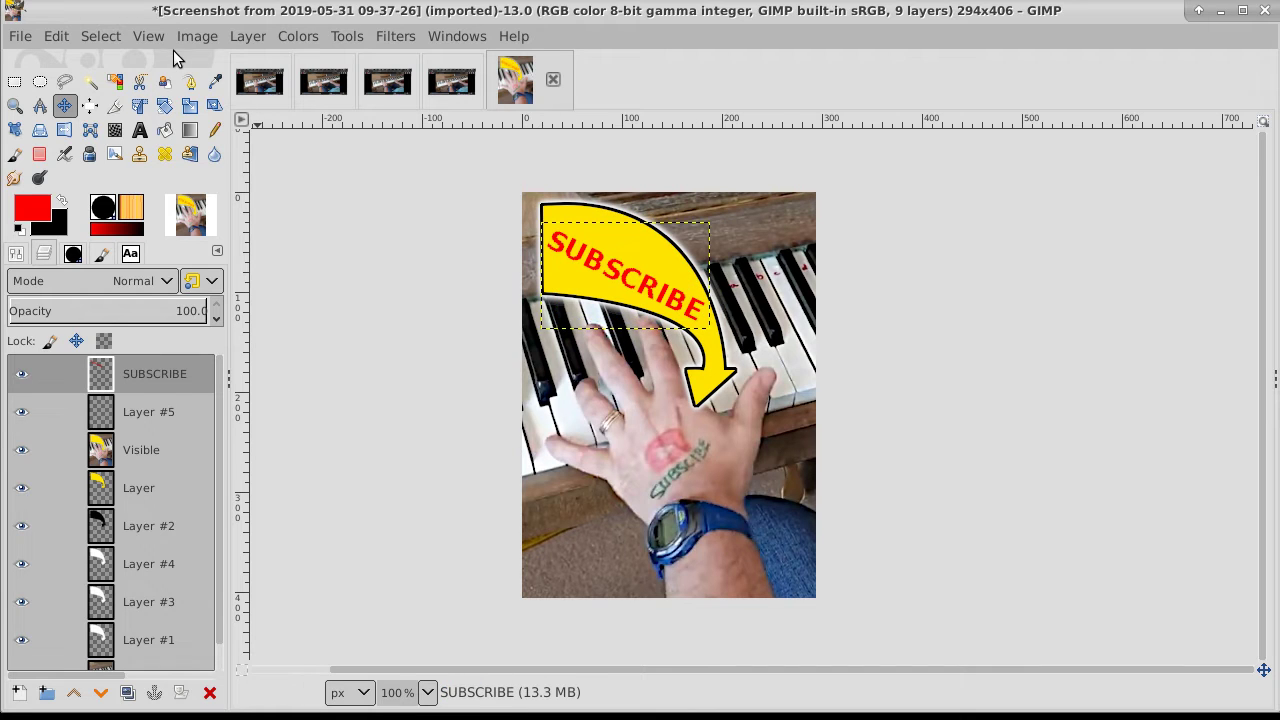
right_click(157, 373)
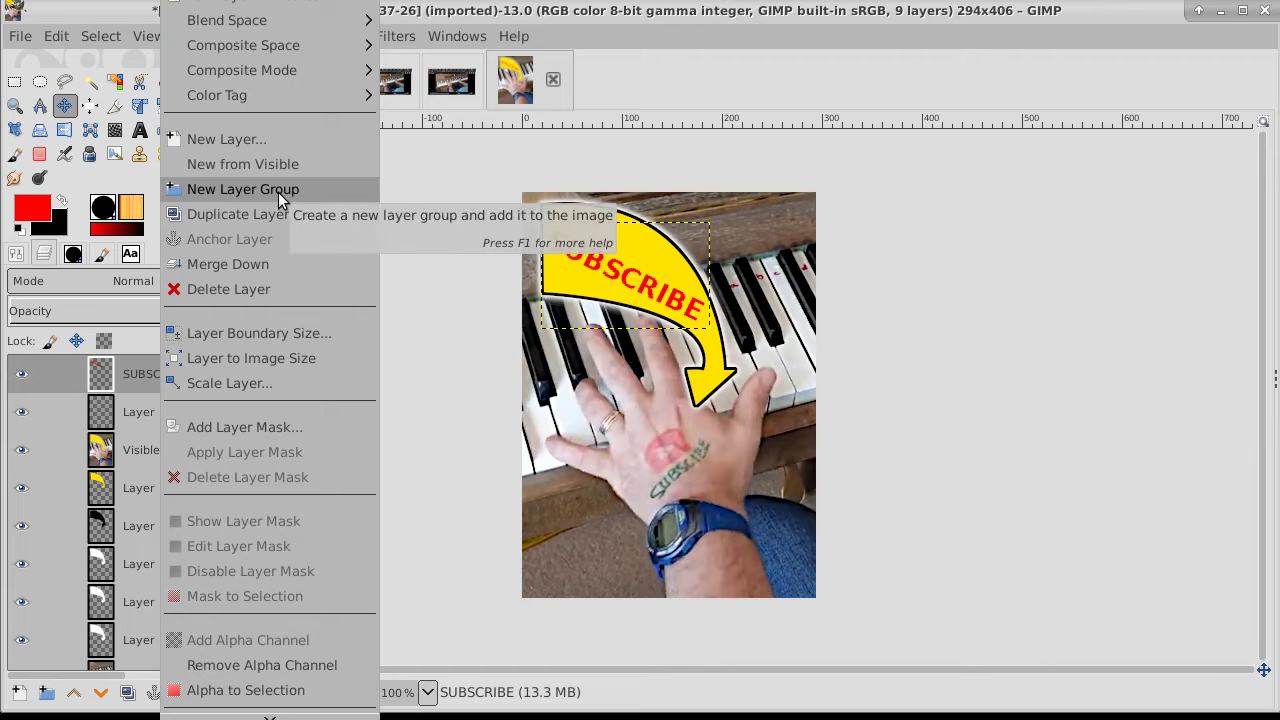
click(287, 359)
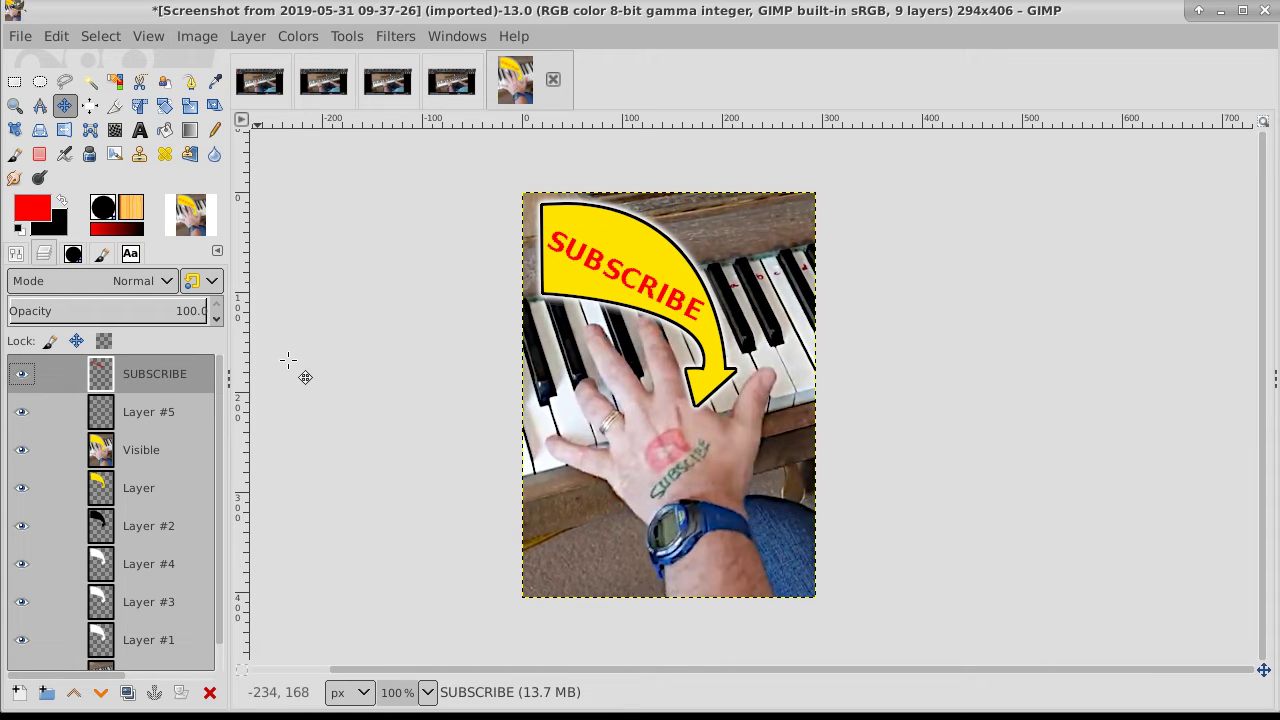
Select the red SUBSCRIBE lettering by colour and grow the selection by 3 px
click(116, 83)
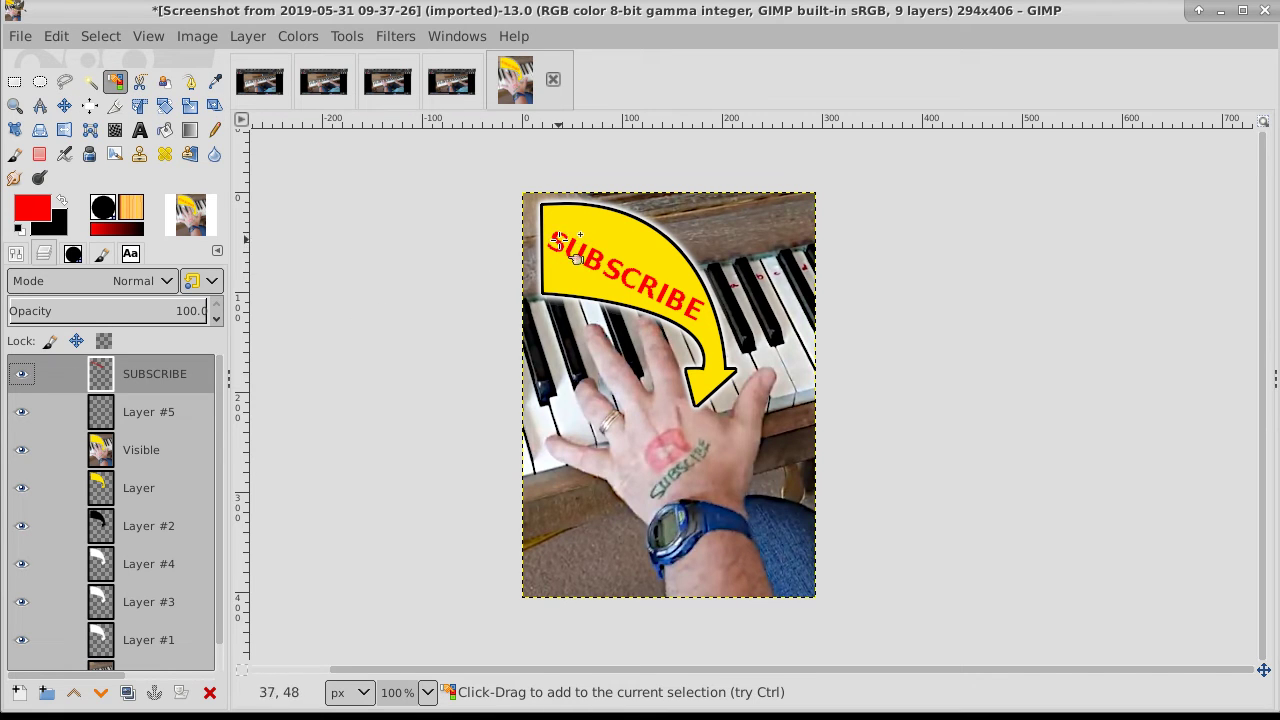
click(100, 36)
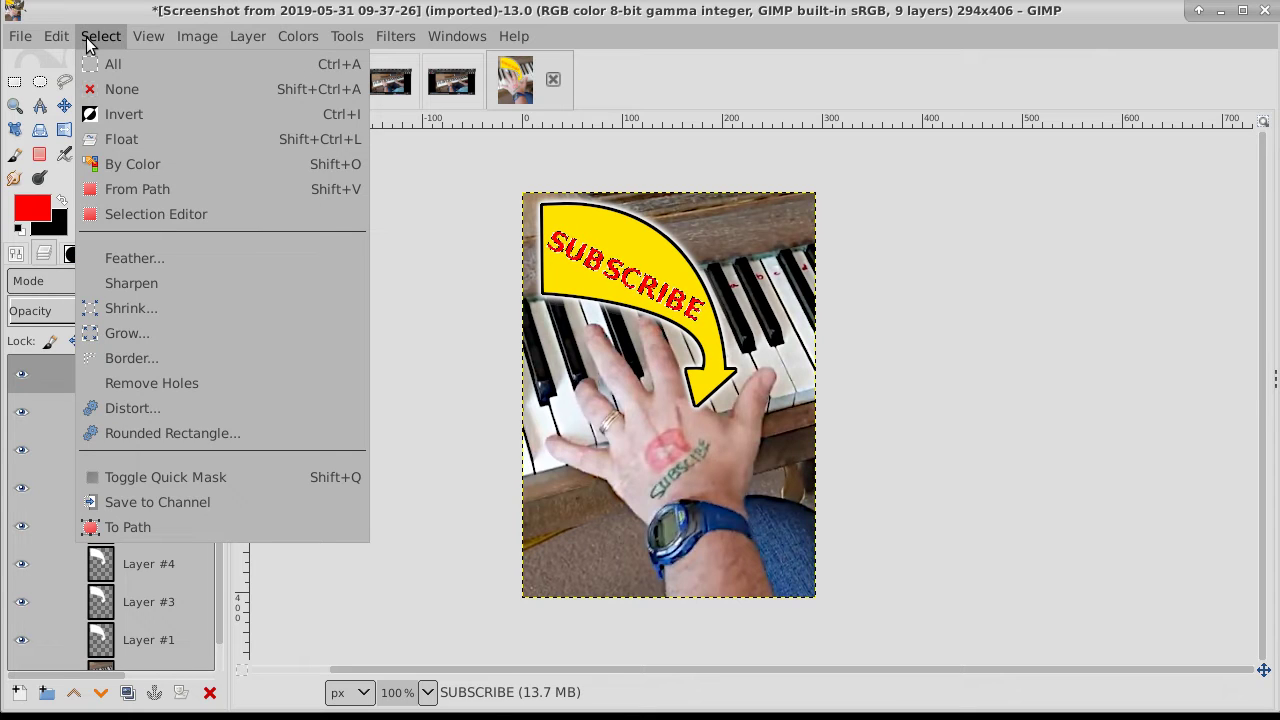
click(122, 332)
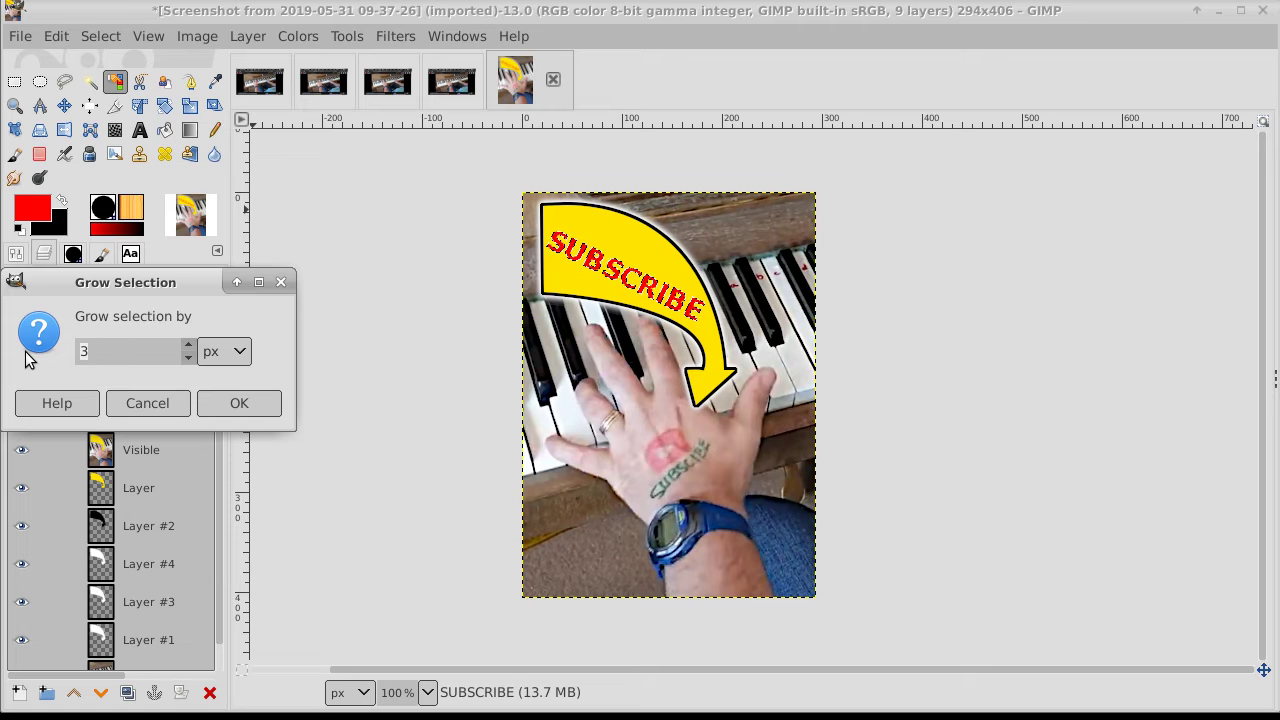
click(238, 400)
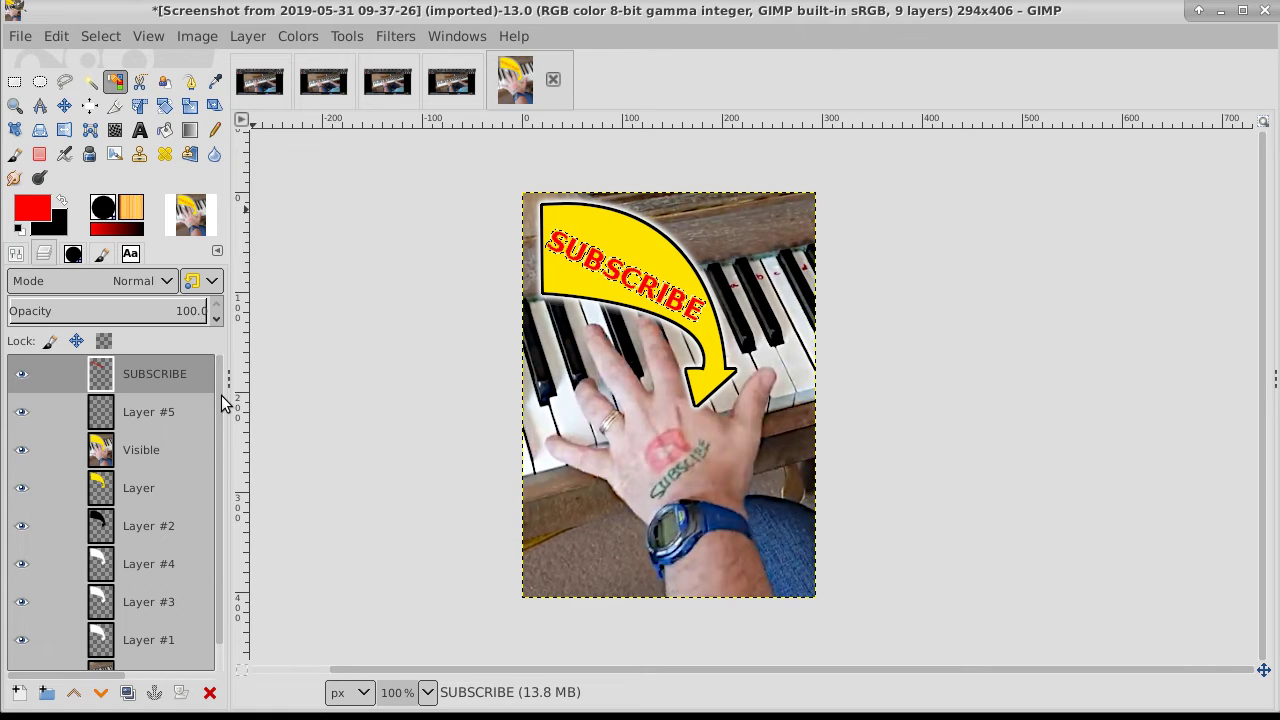
Paint the grown text selection black on Layer #5 with the Pencil, forming an outline behind SUBSCRIBE, and clear the selection
click(177, 410)
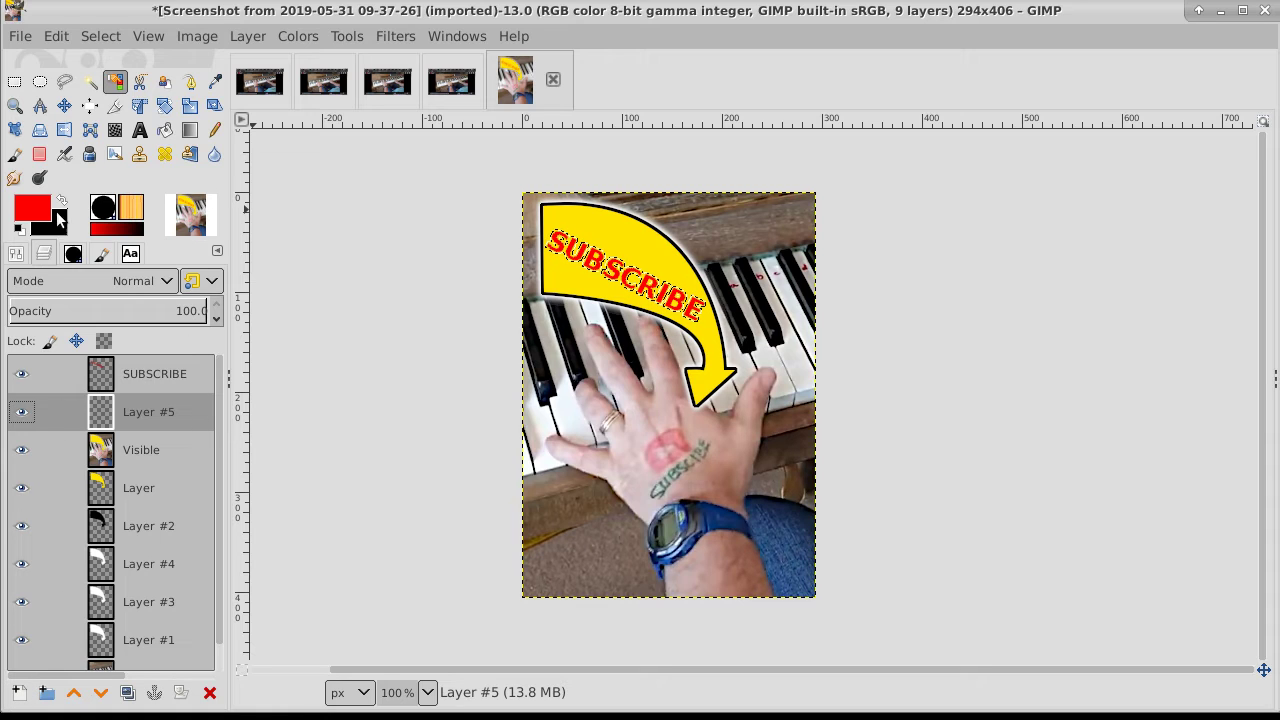
click(62, 203)
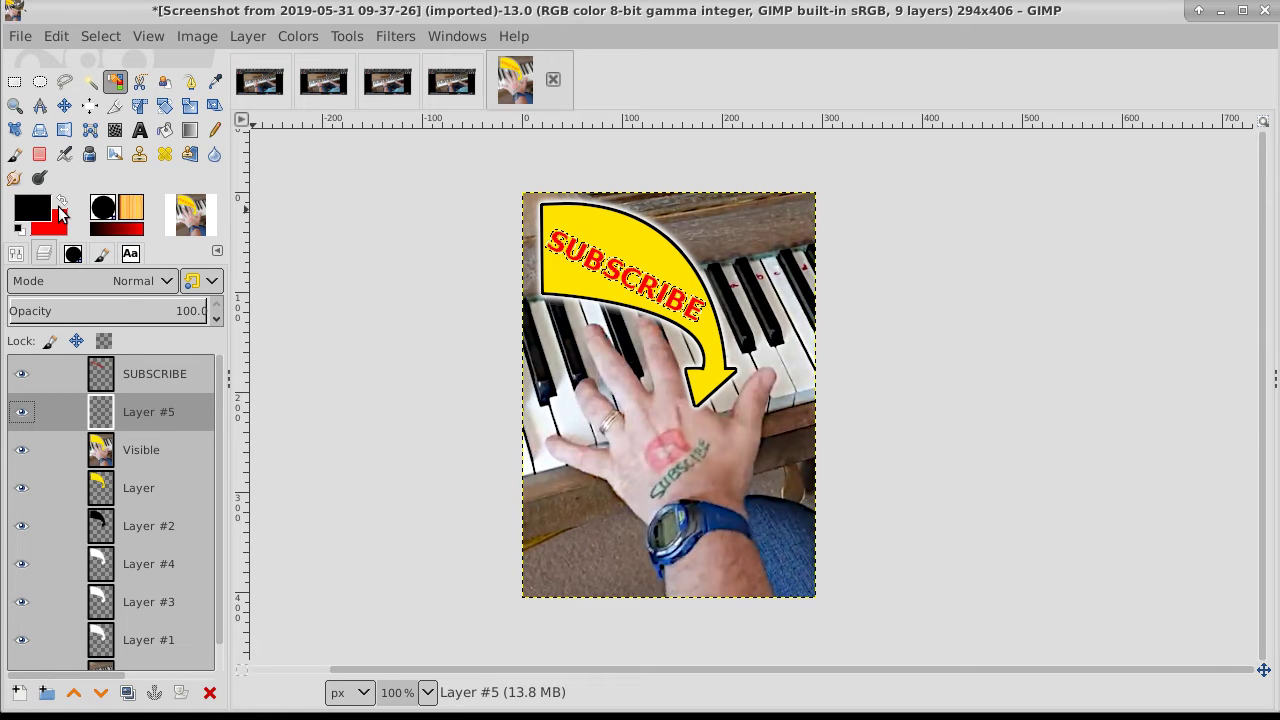
click(215, 132)
drag(557, 247, 729, 345)
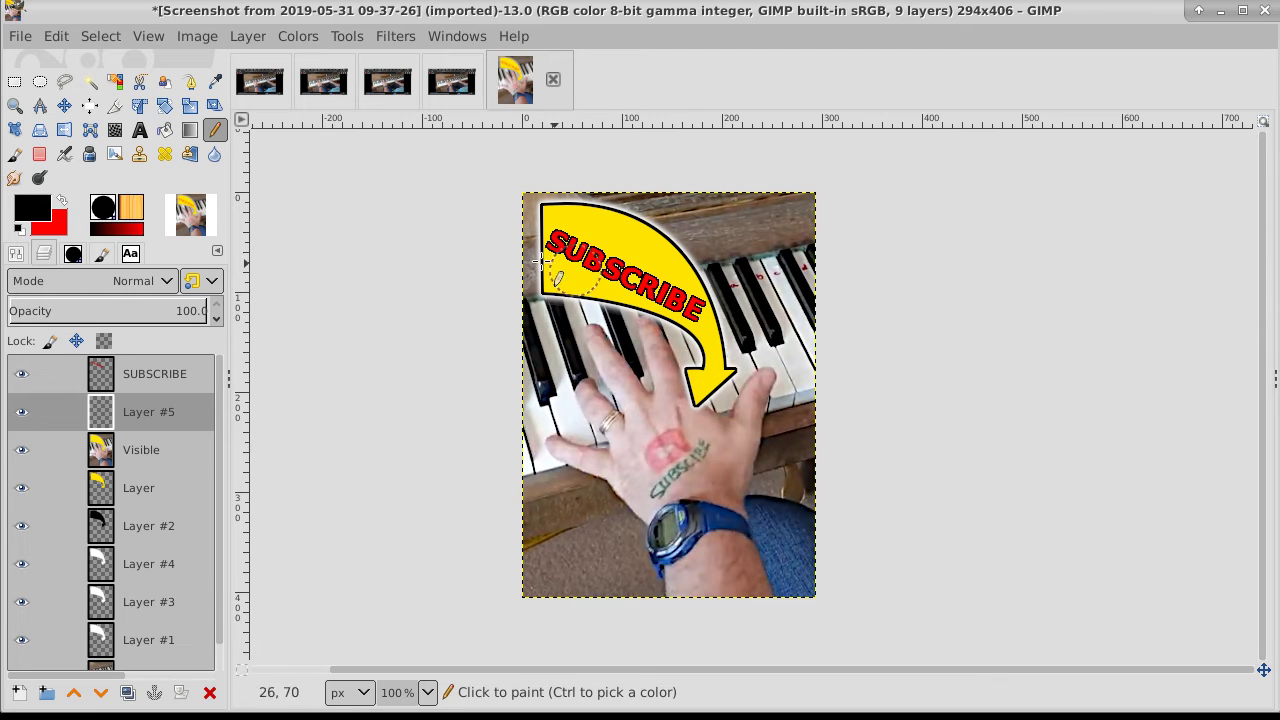
click(484, 237)
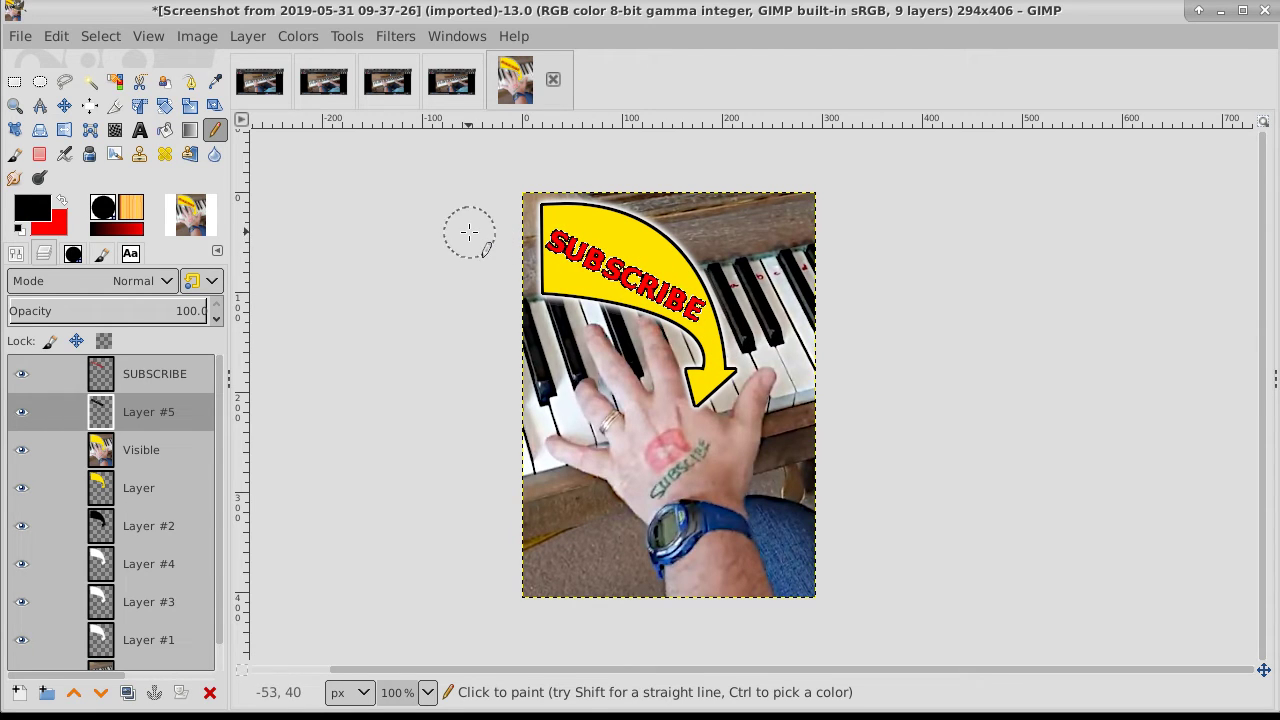
click(100, 36)
click(113, 90)
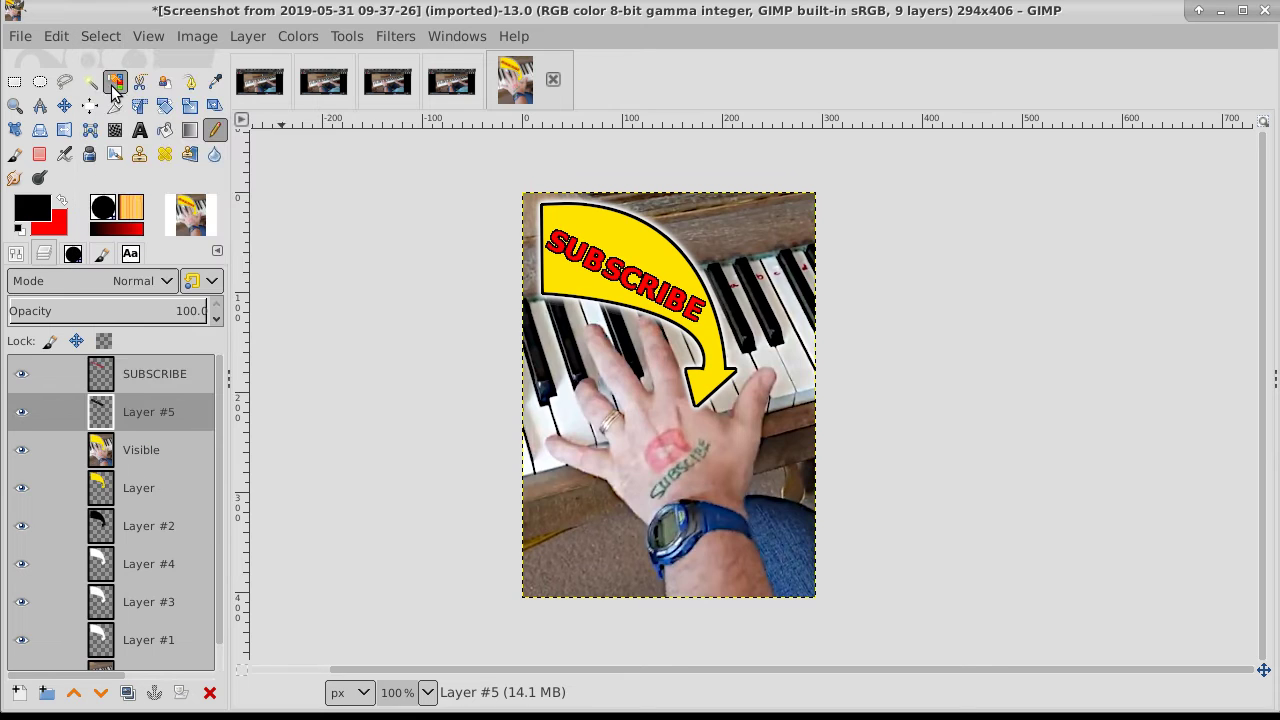
Apply a Gaussian Blur of size 1.50 to the black text outline on Layer #5 and lower its opacity to 71.9
click(396, 37)
mouse_move(404, 183)
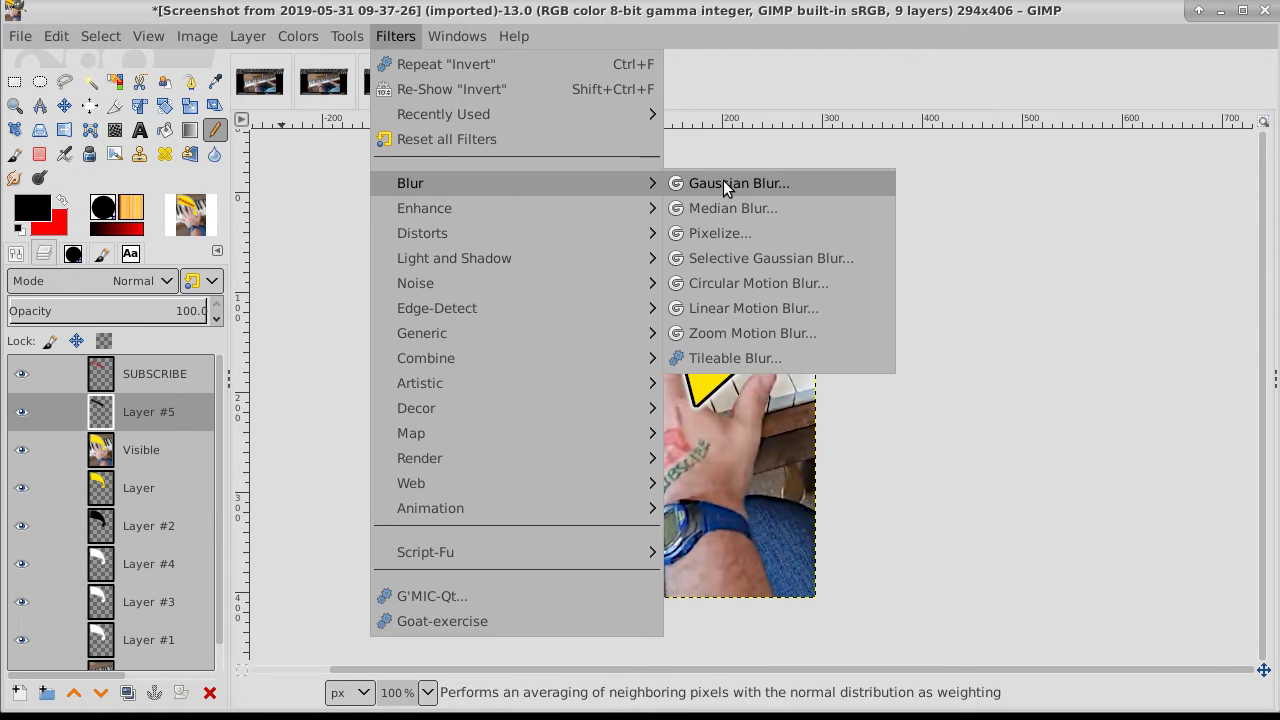
click(725, 183)
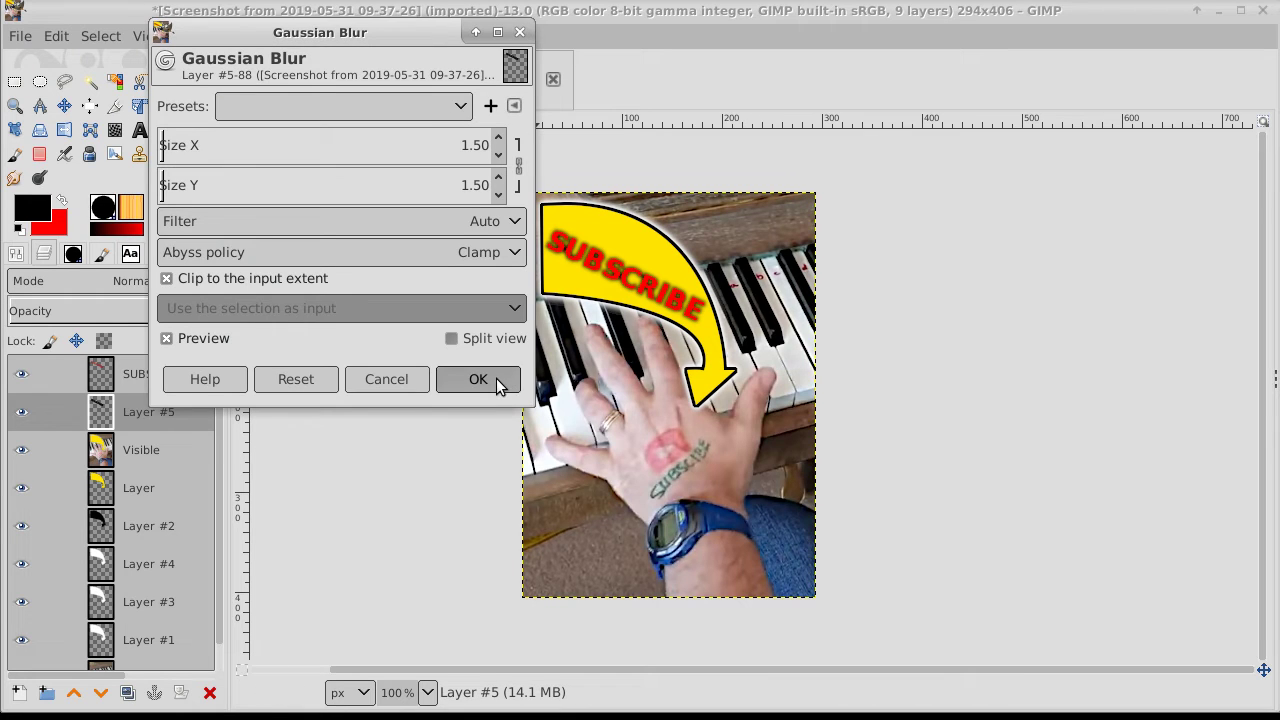
click(478, 380)
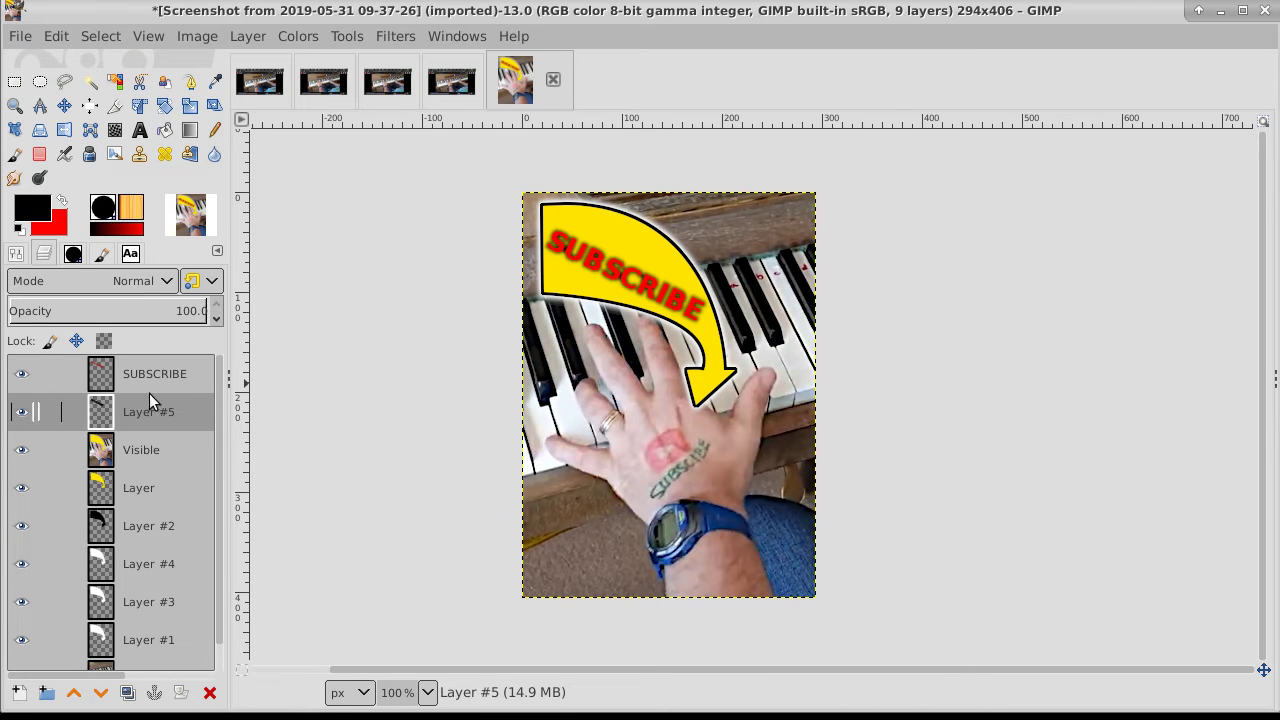
drag(175, 310, 152, 310)
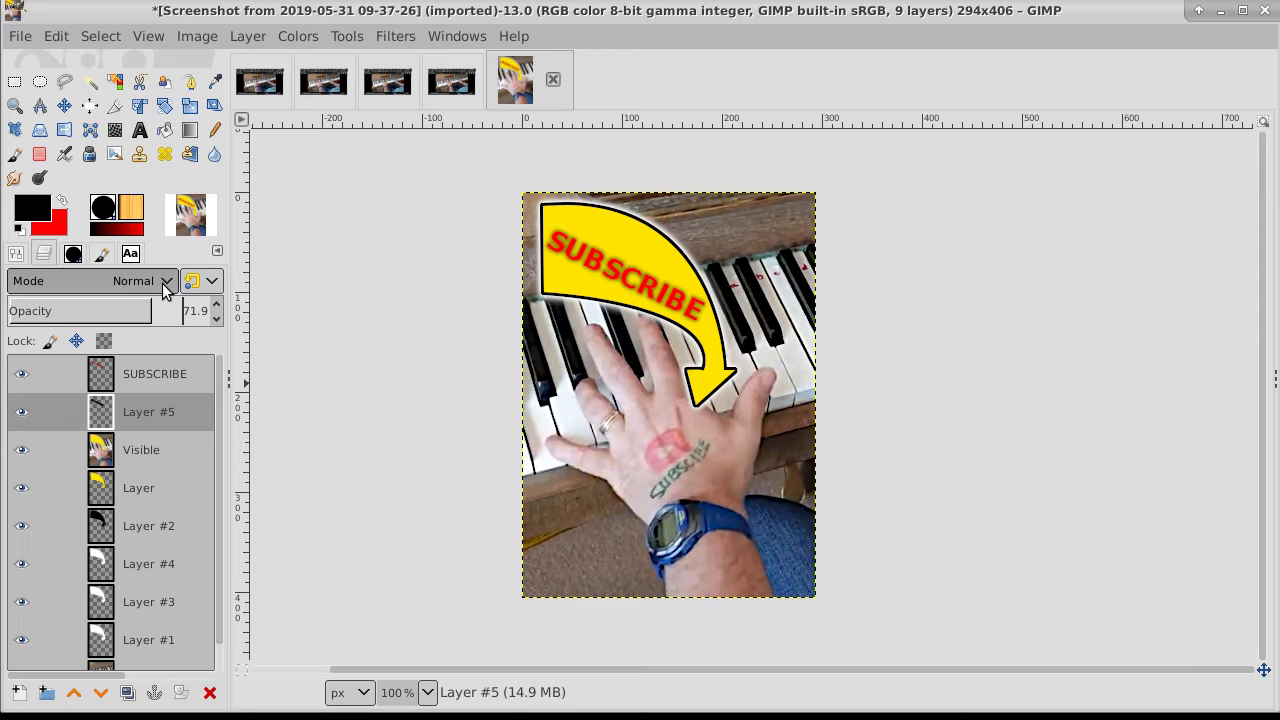
Add a new 294 × 406 px layer filled with transparency above the SUBSCRIBE layer
click(143, 361)
right_click(143, 361)
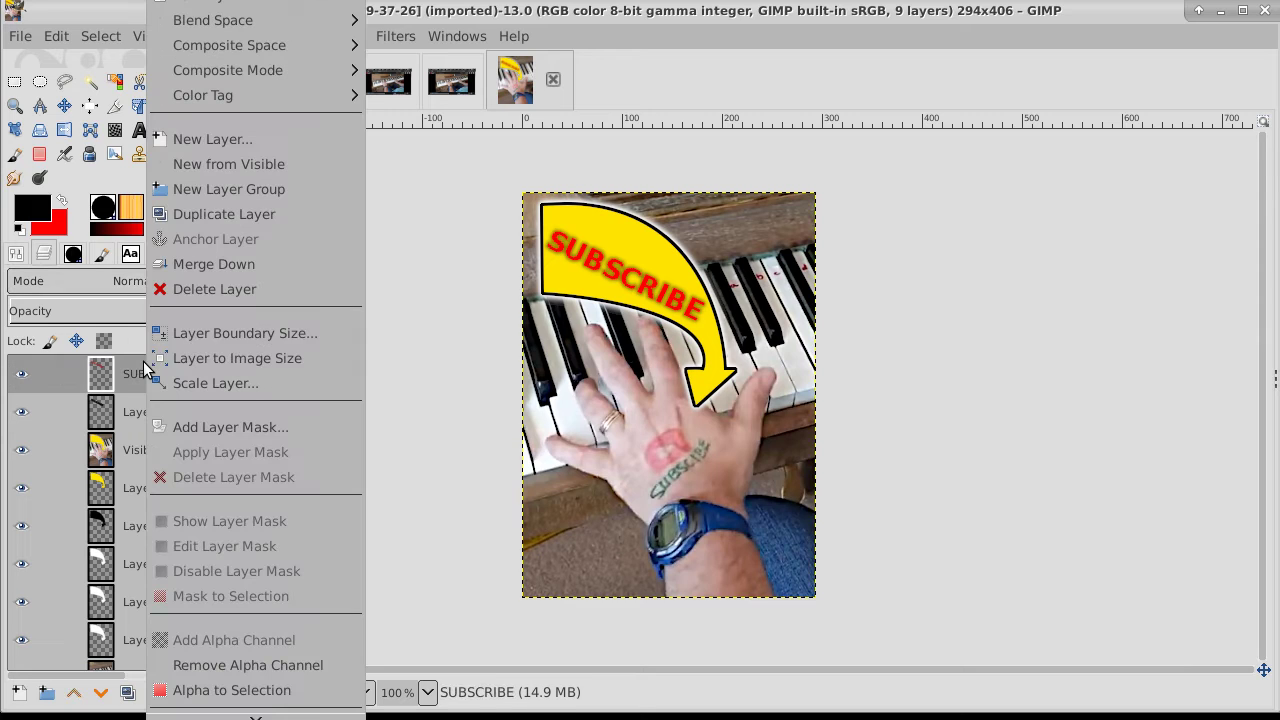
click(205, 139)
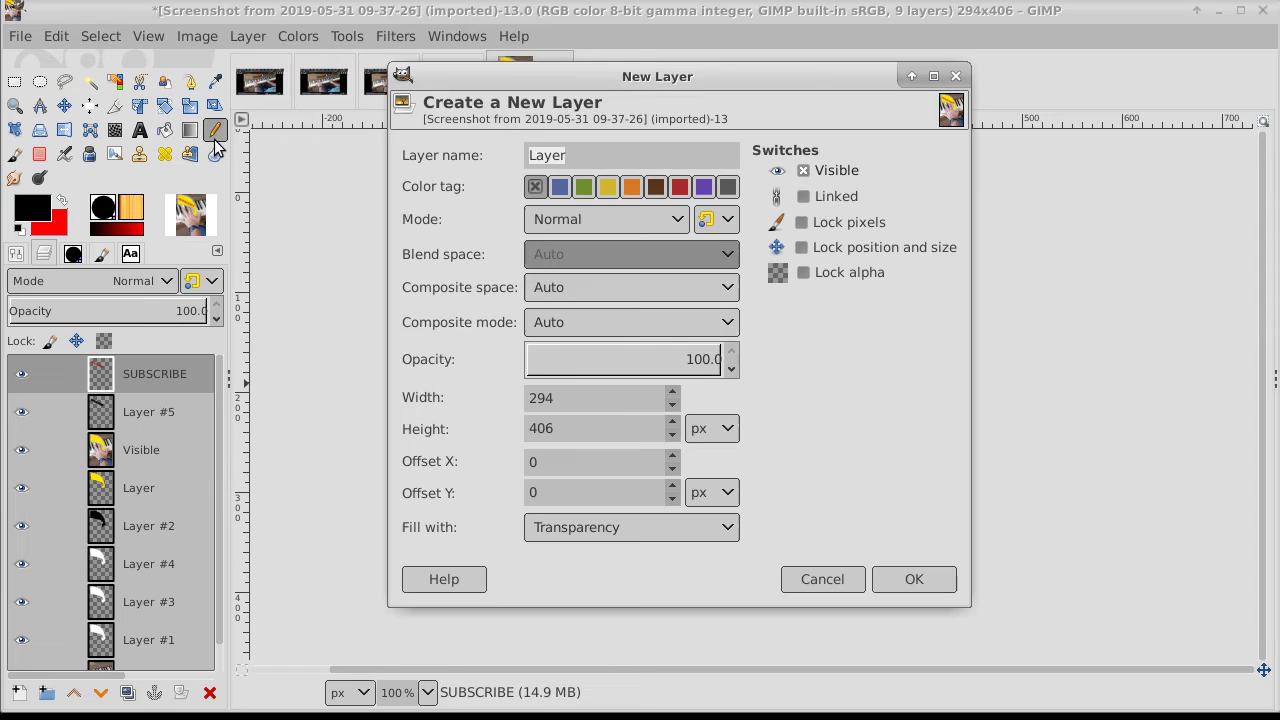
click(918, 582)
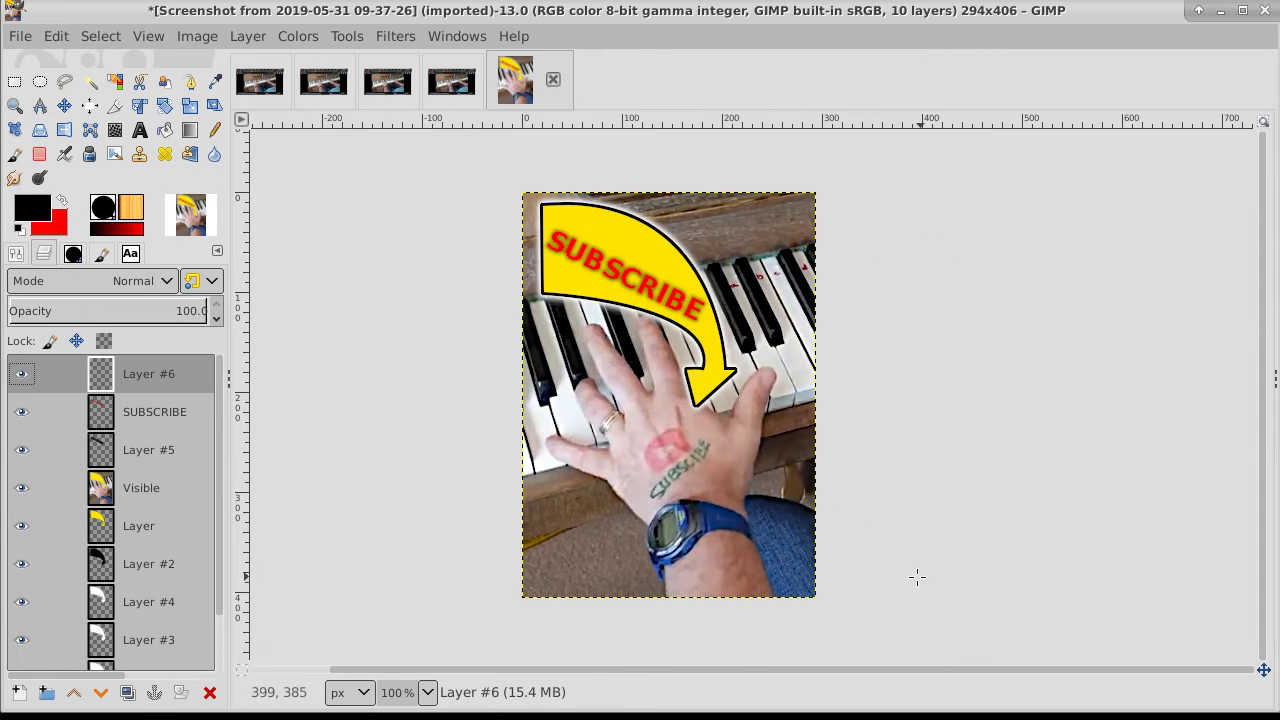
Create a layer from everything visible at the top of the layer stack, above Layer #6
click(160, 414)
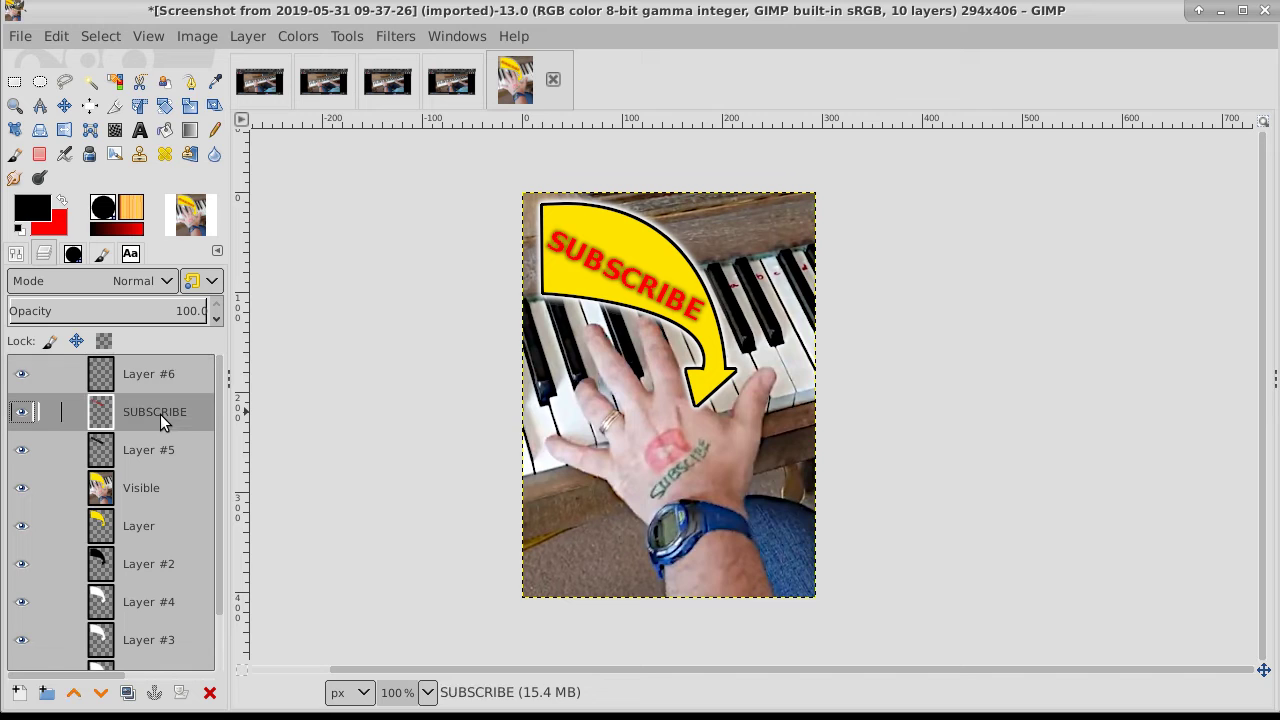
click(160, 378)
right_click(160, 378)
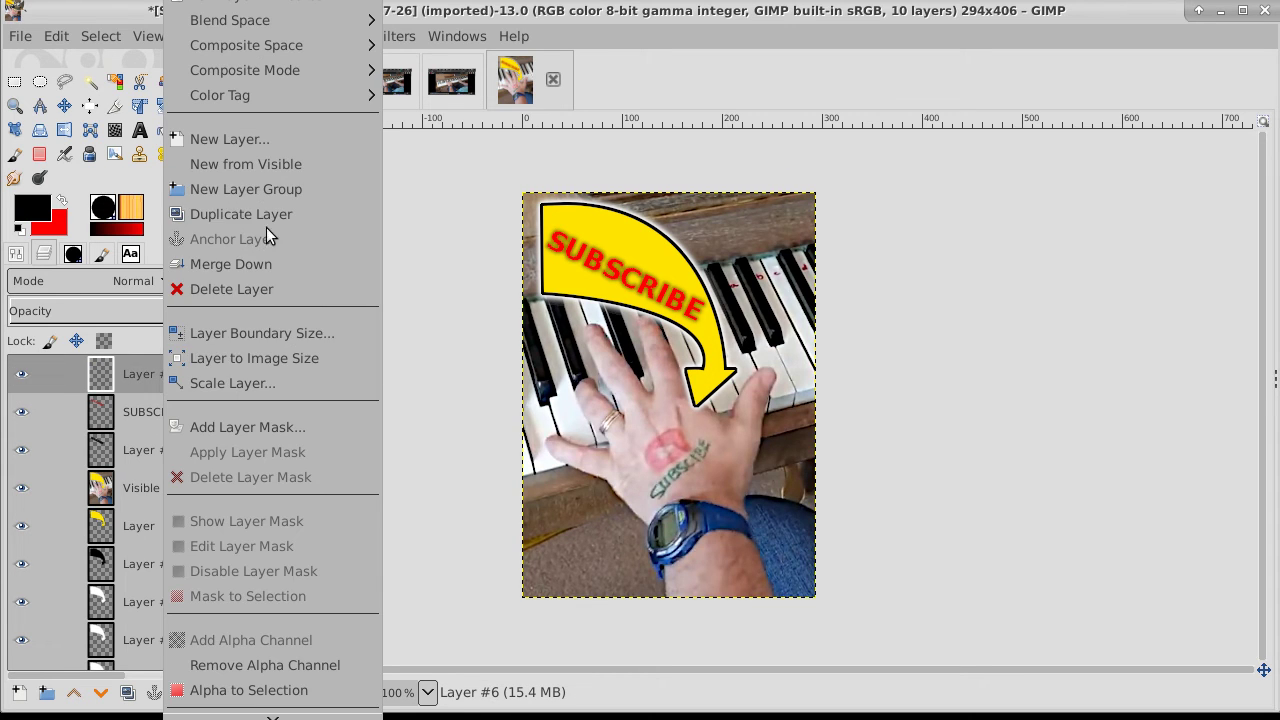
click(299, 164)
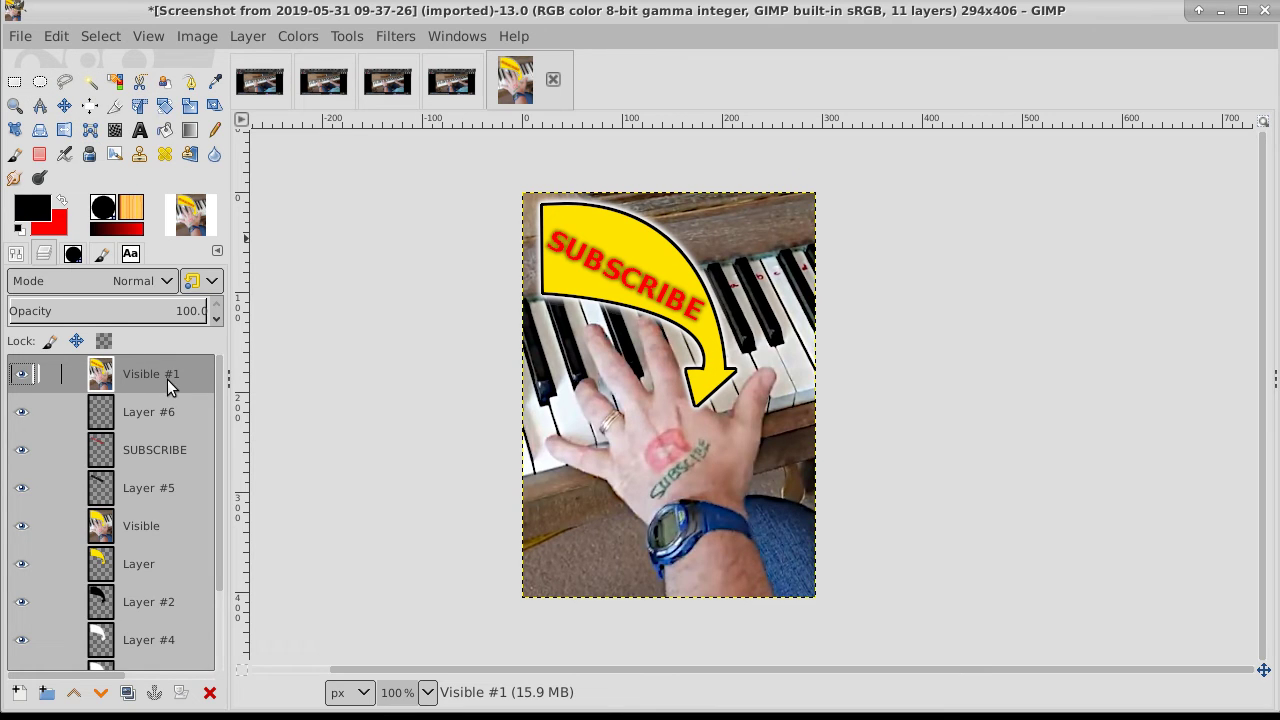
Enlarge the canvas to 298 × 412 px with X and Y offsets of 4 px, without resizing any layers
click(200, 40)
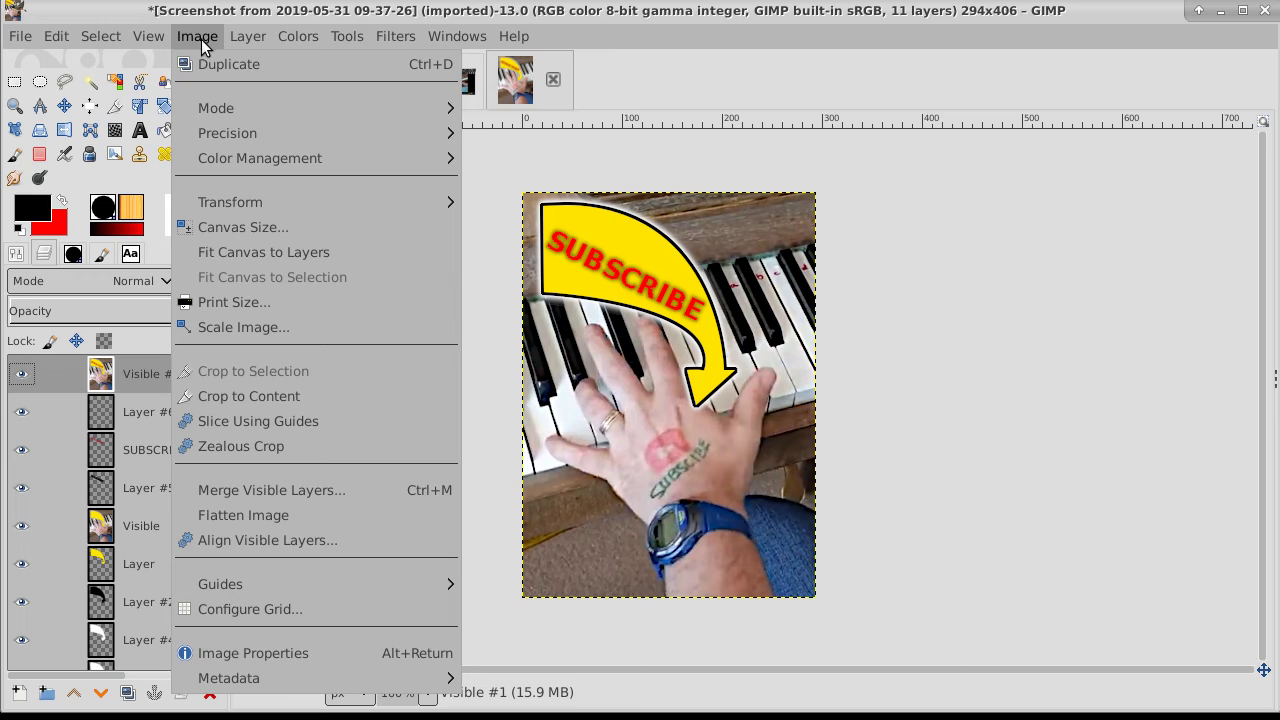
click(224, 231)
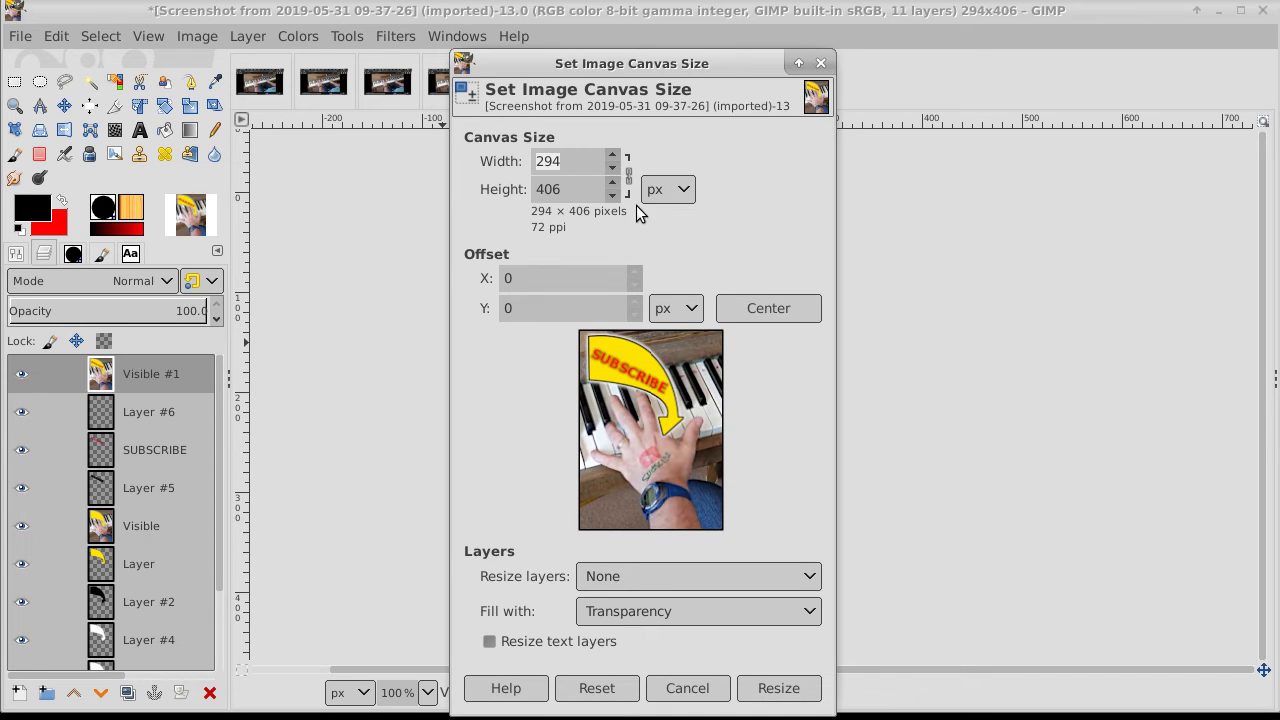
click(614, 157)
click(614, 157)
click(614, 157)
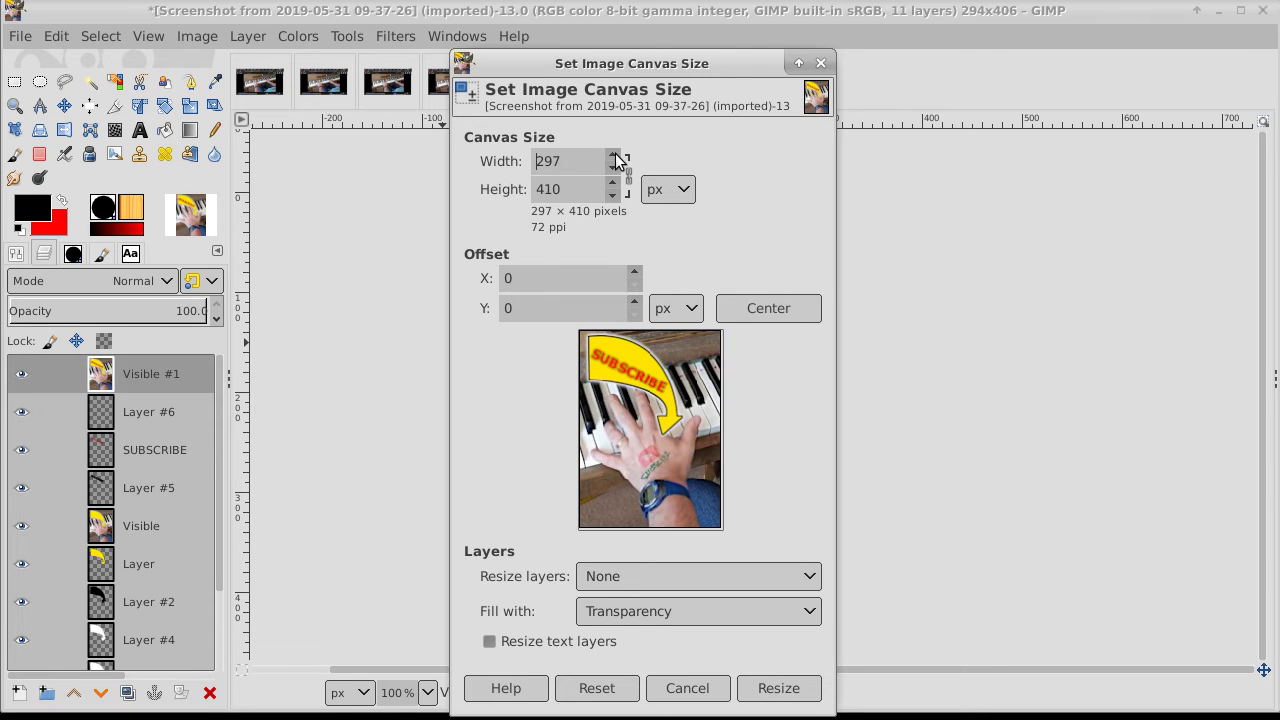
click(614, 157)
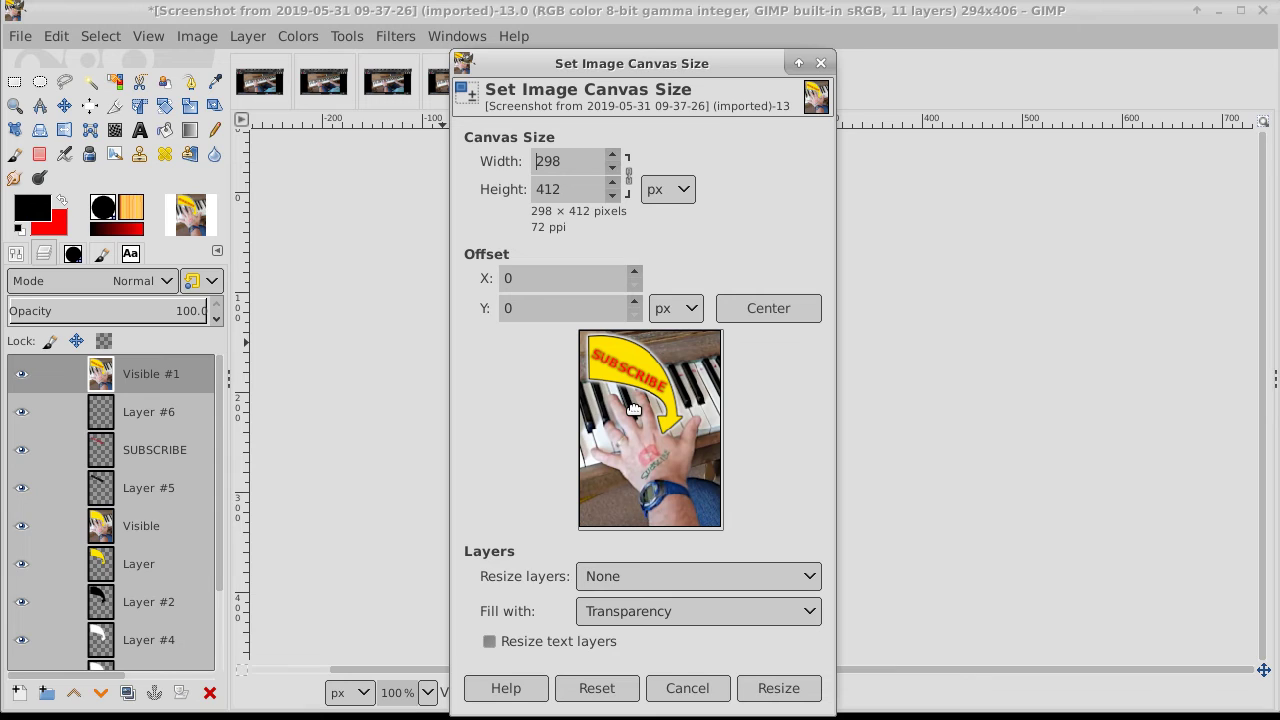
drag(633, 409, 636, 411)
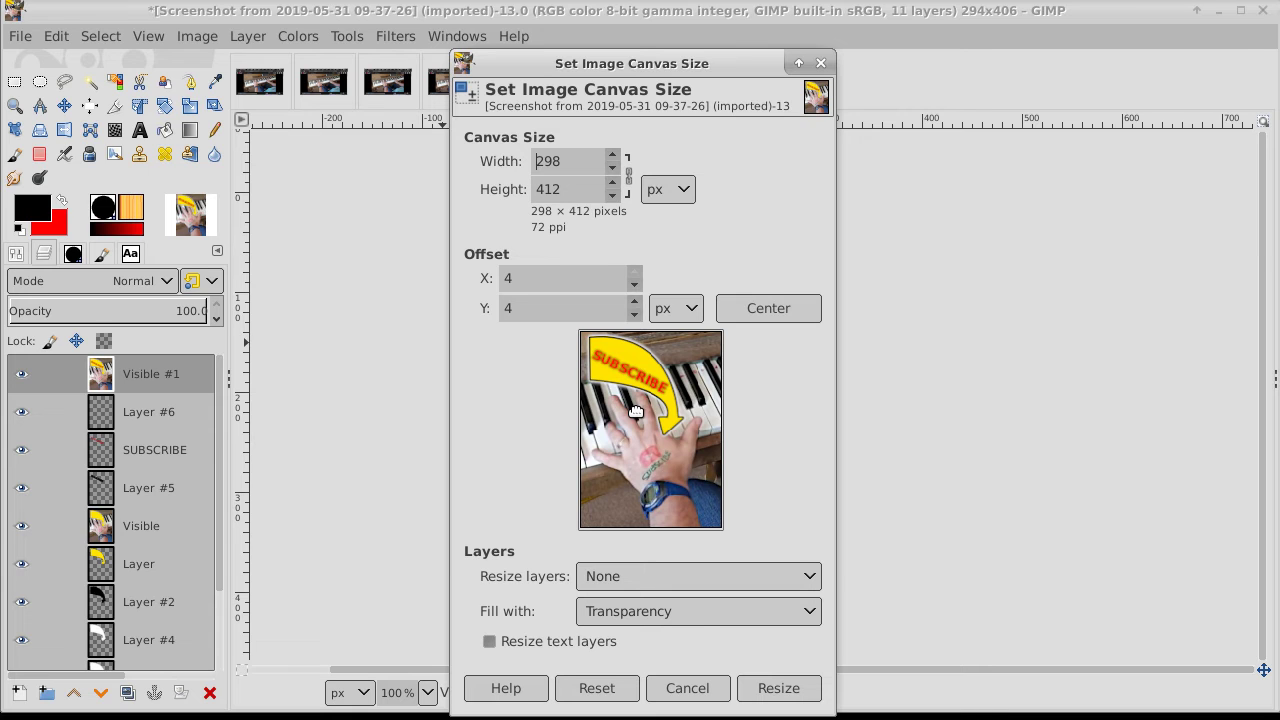
click(779, 688)
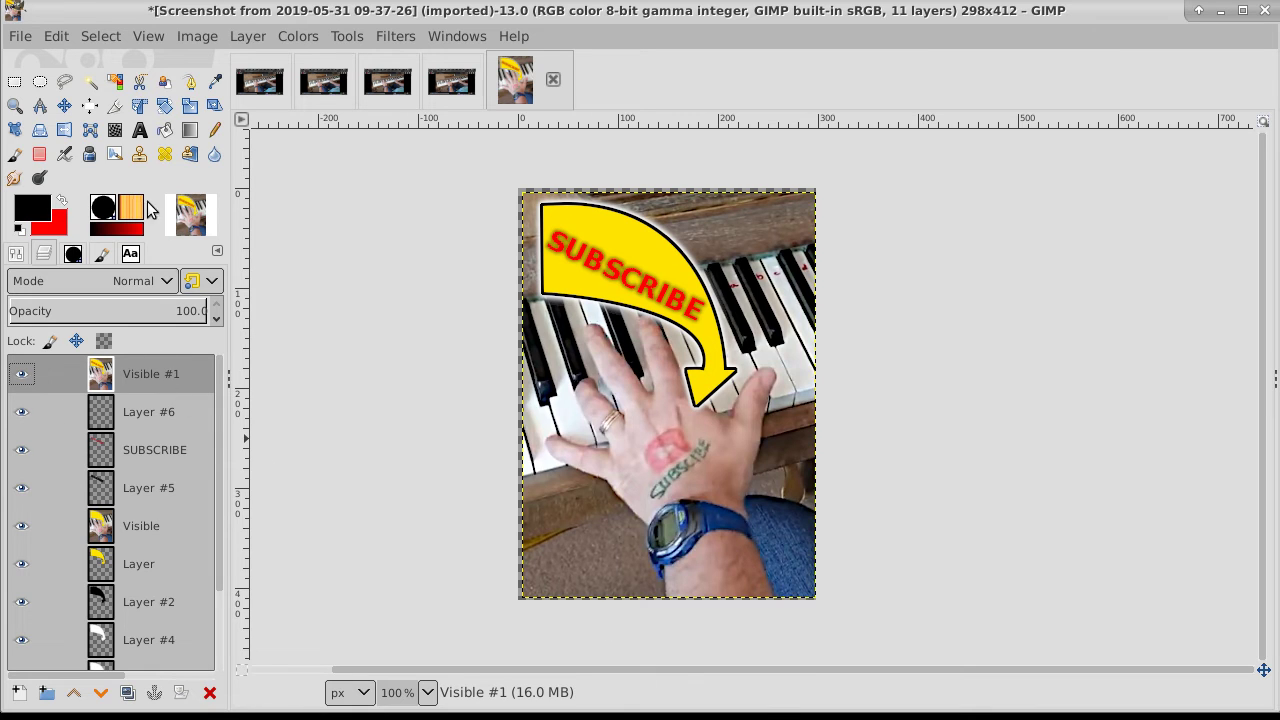
Shift the Visible #1 layer slightly so that an even border surrounds it, and hide the older Visible layer
click(64, 105)
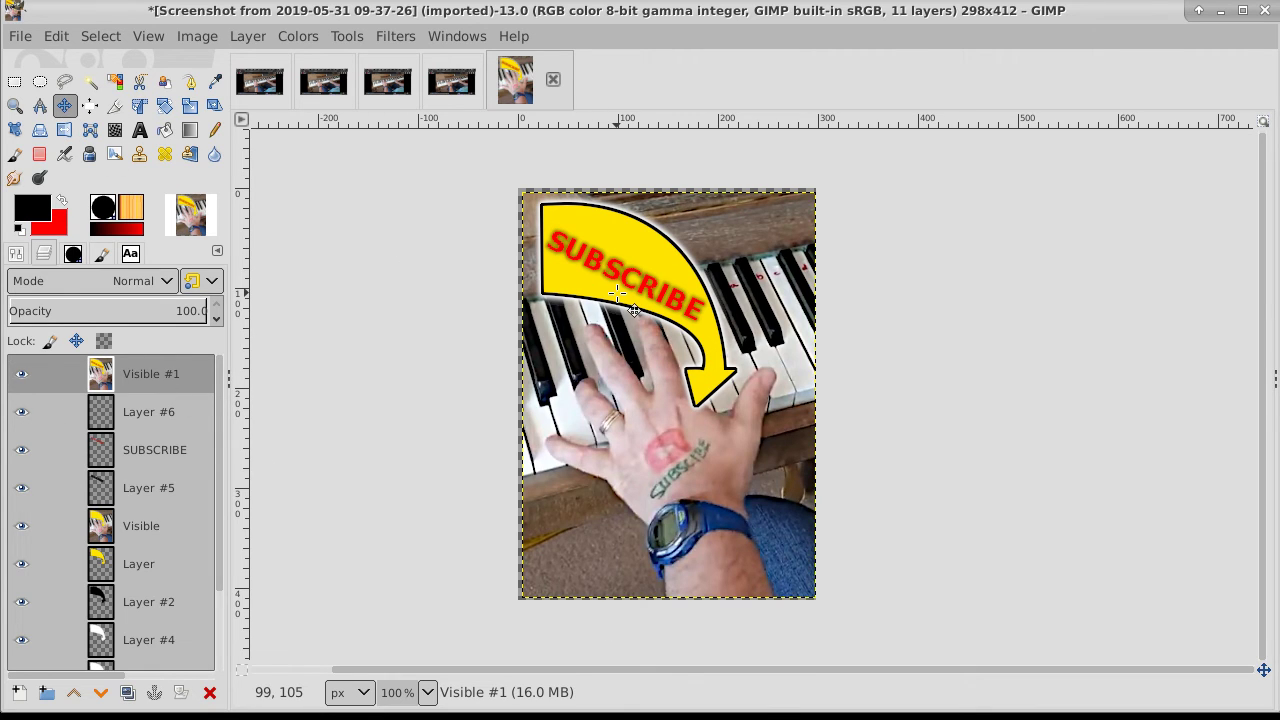
drag(634, 310, 633, 308)
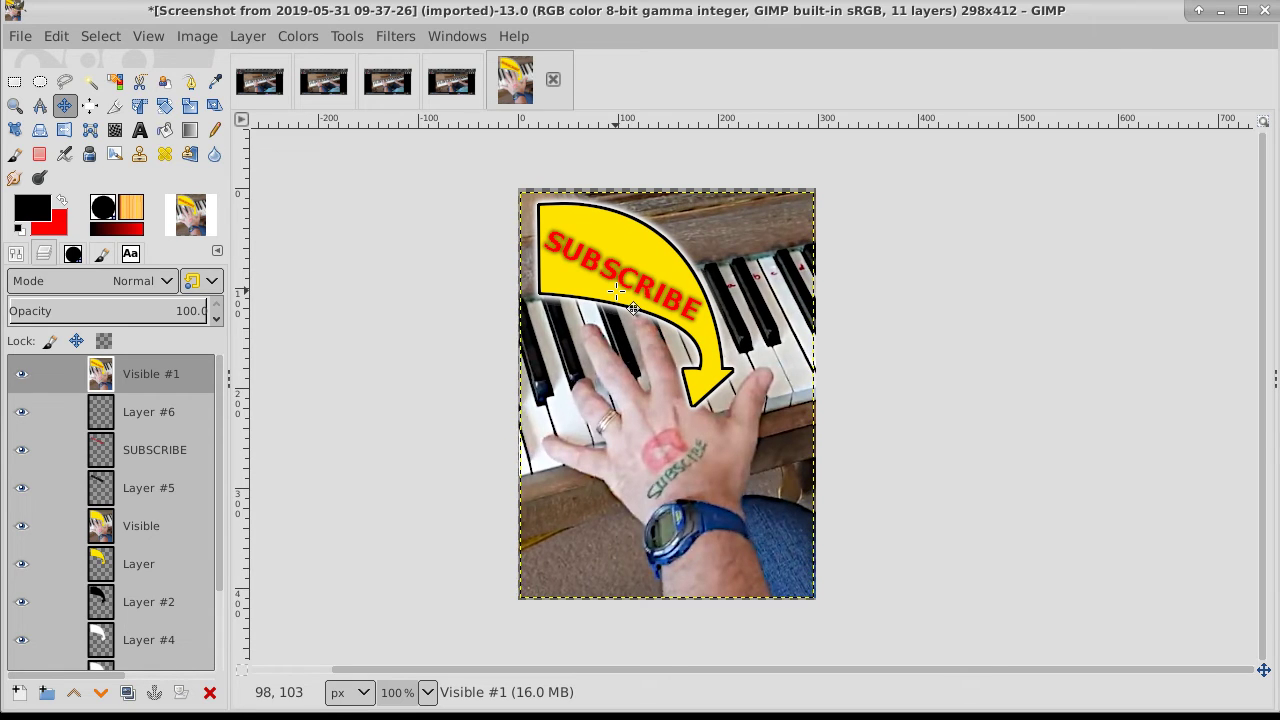
click(21, 525)
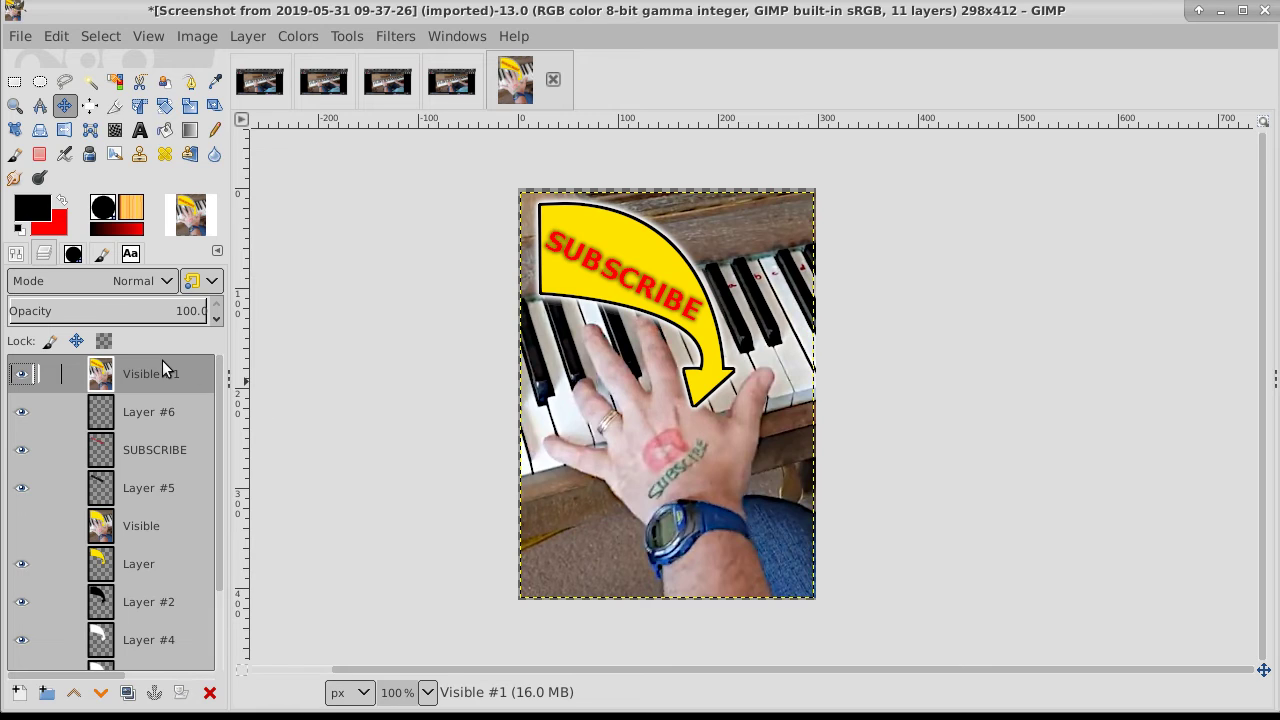
click(314, 313)
Make Layer #6 active, set the foreground colour to white and choose the Pencil tool
click(155, 408)
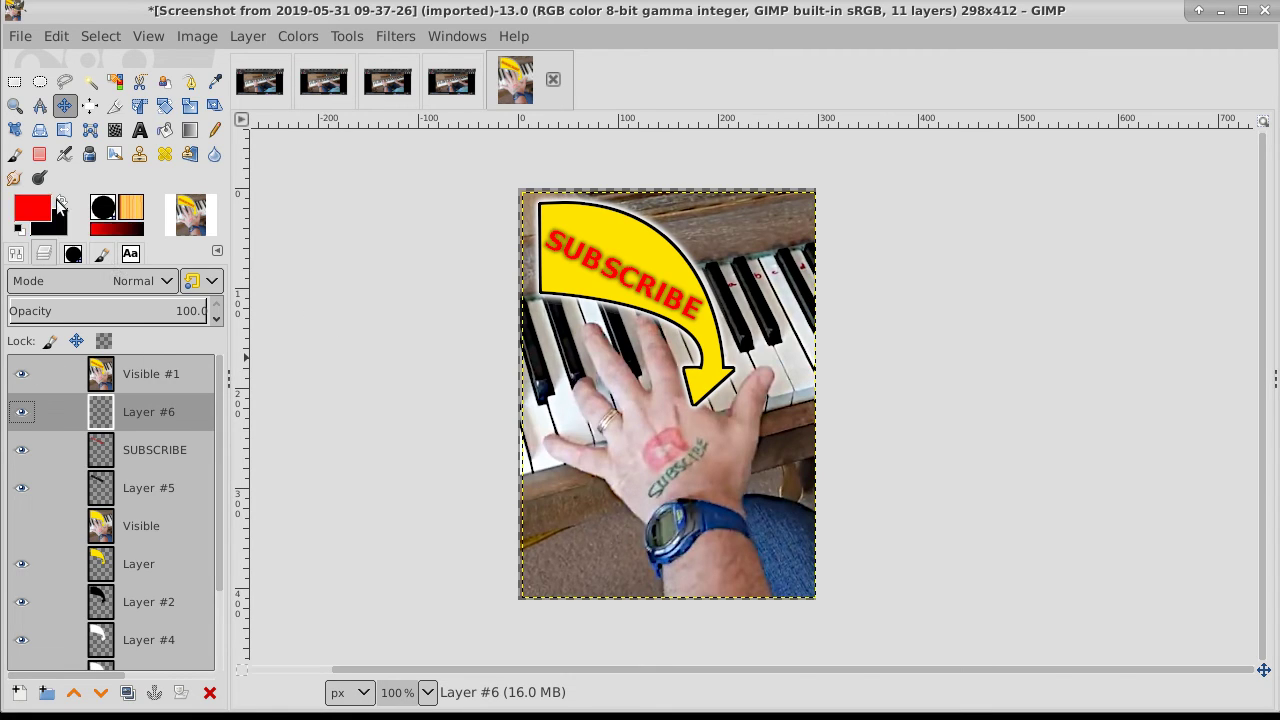
click(19, 230)
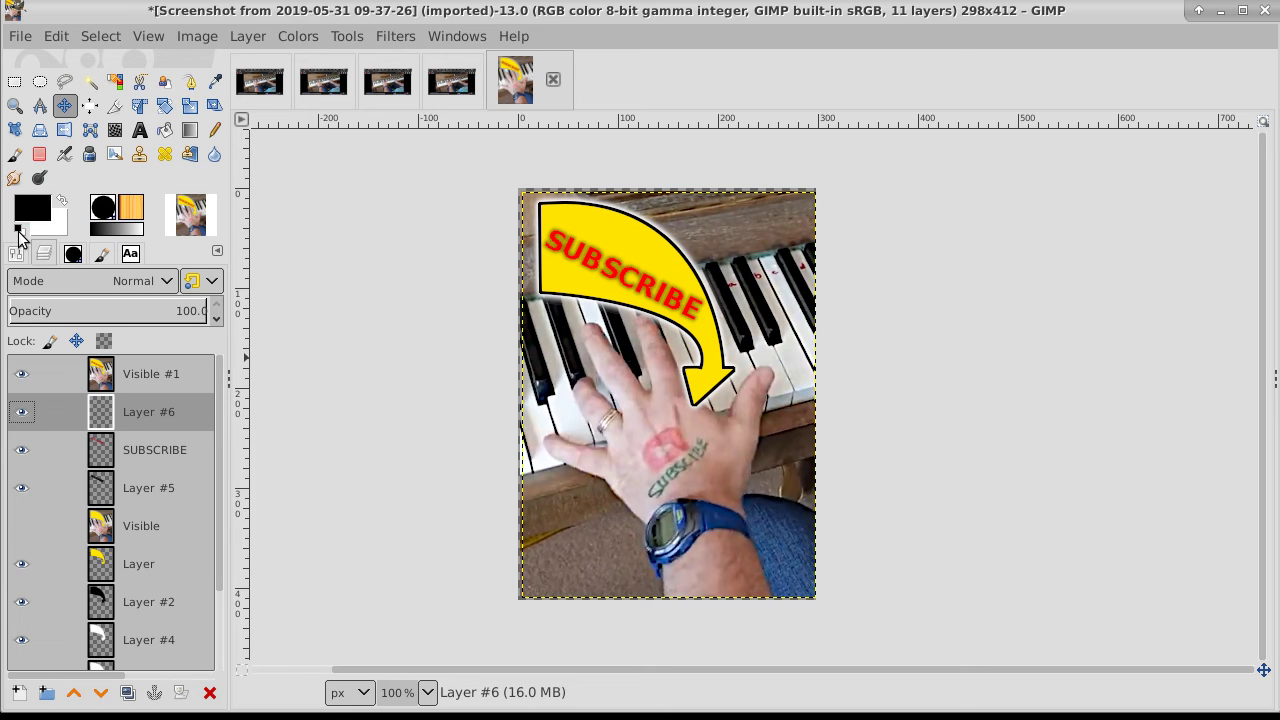
click(64, 203)
click(213, 132)
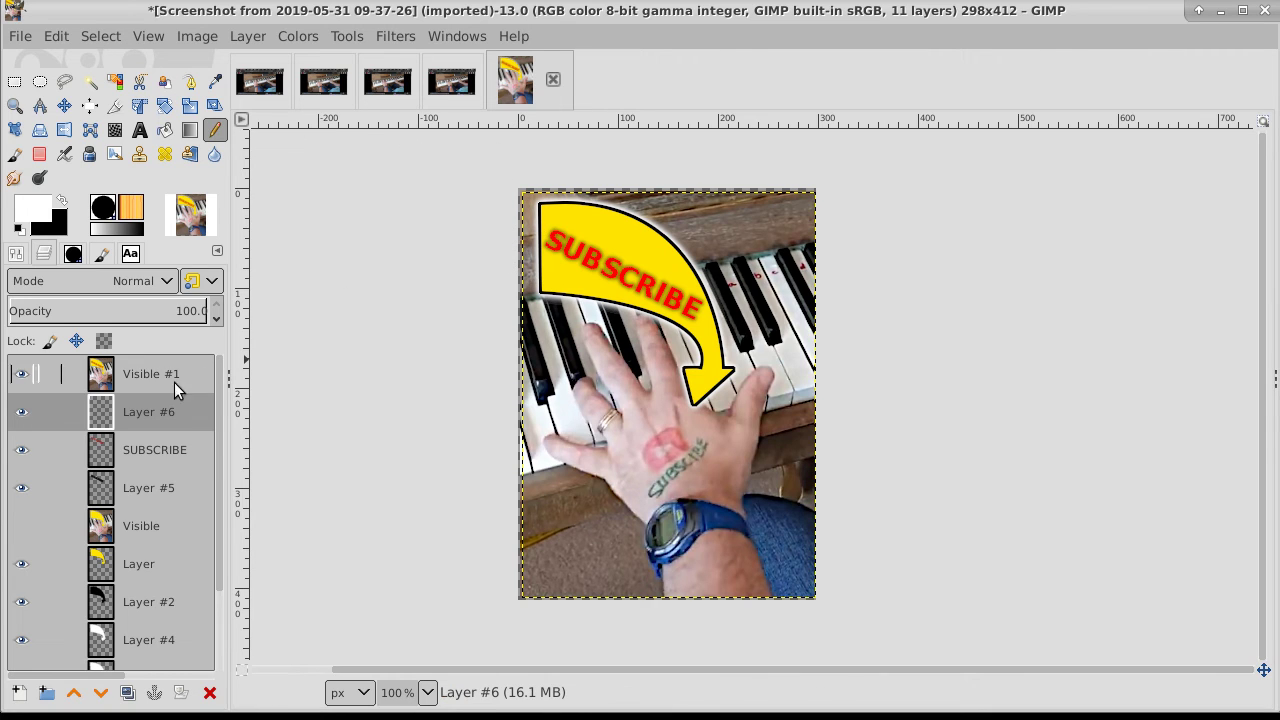
Expand Layer #6 to the full image size
right_click(727, 339)
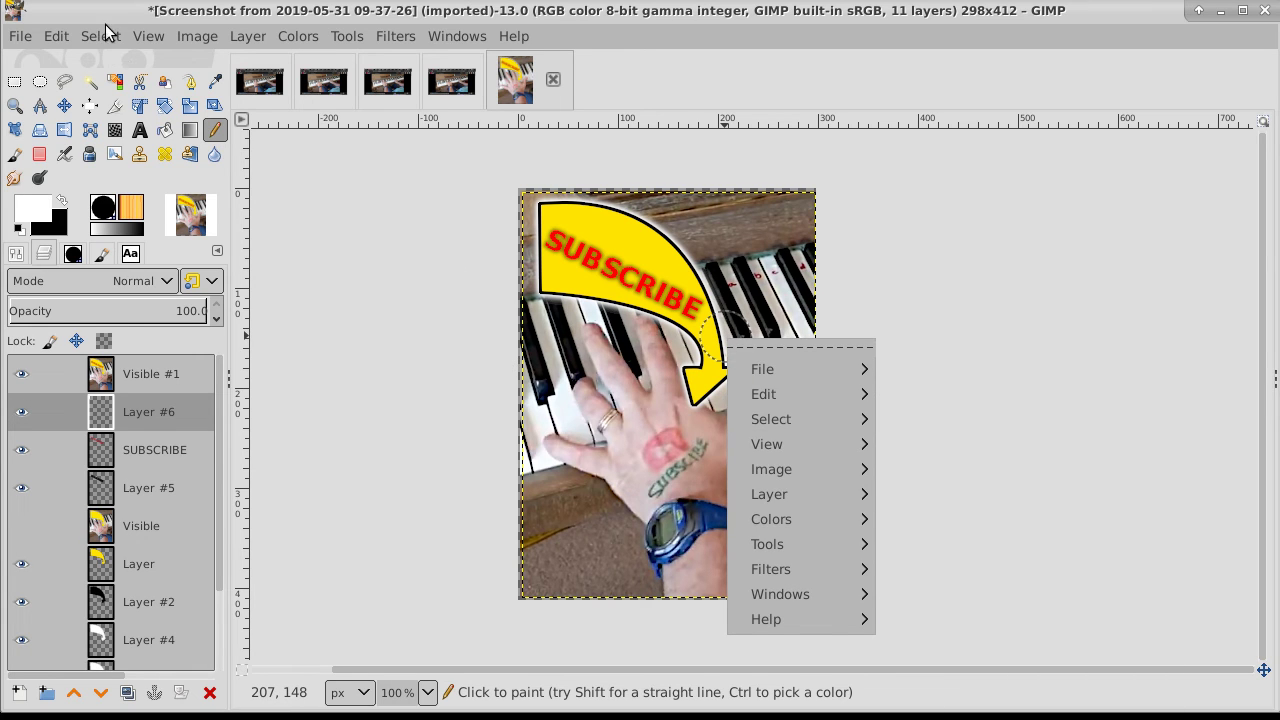
click(203, 40)
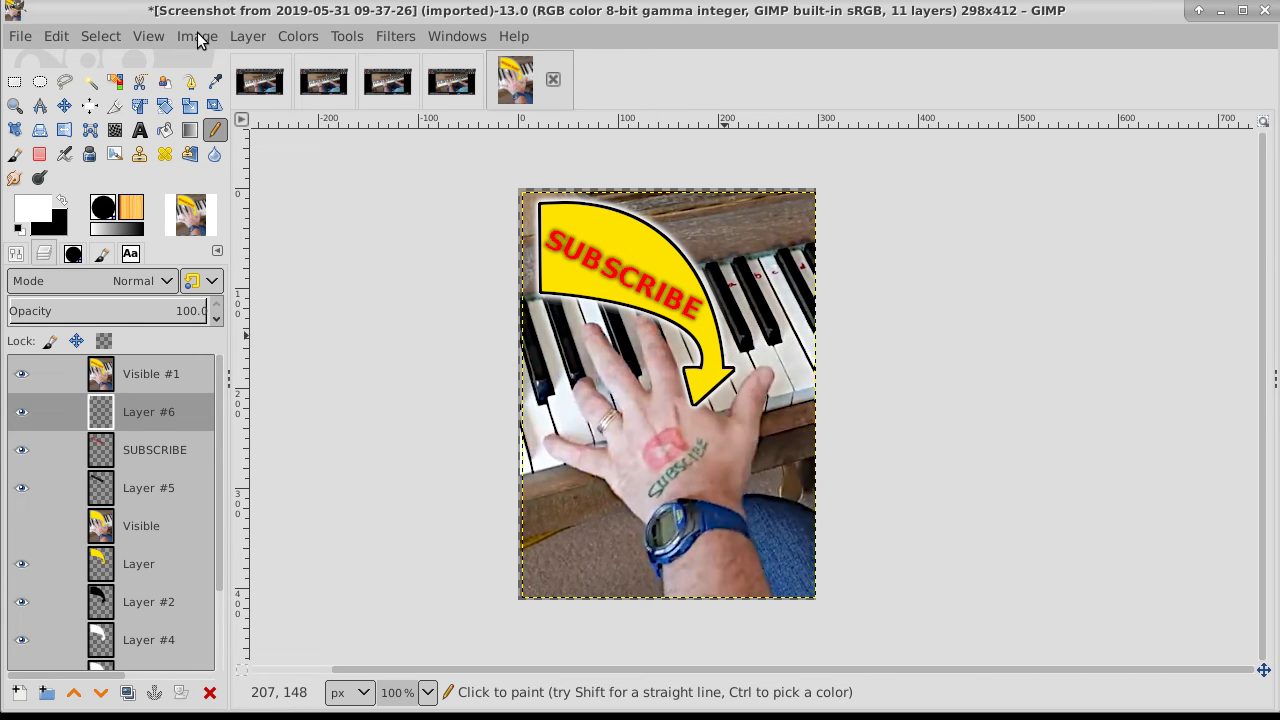
click(243, 38)
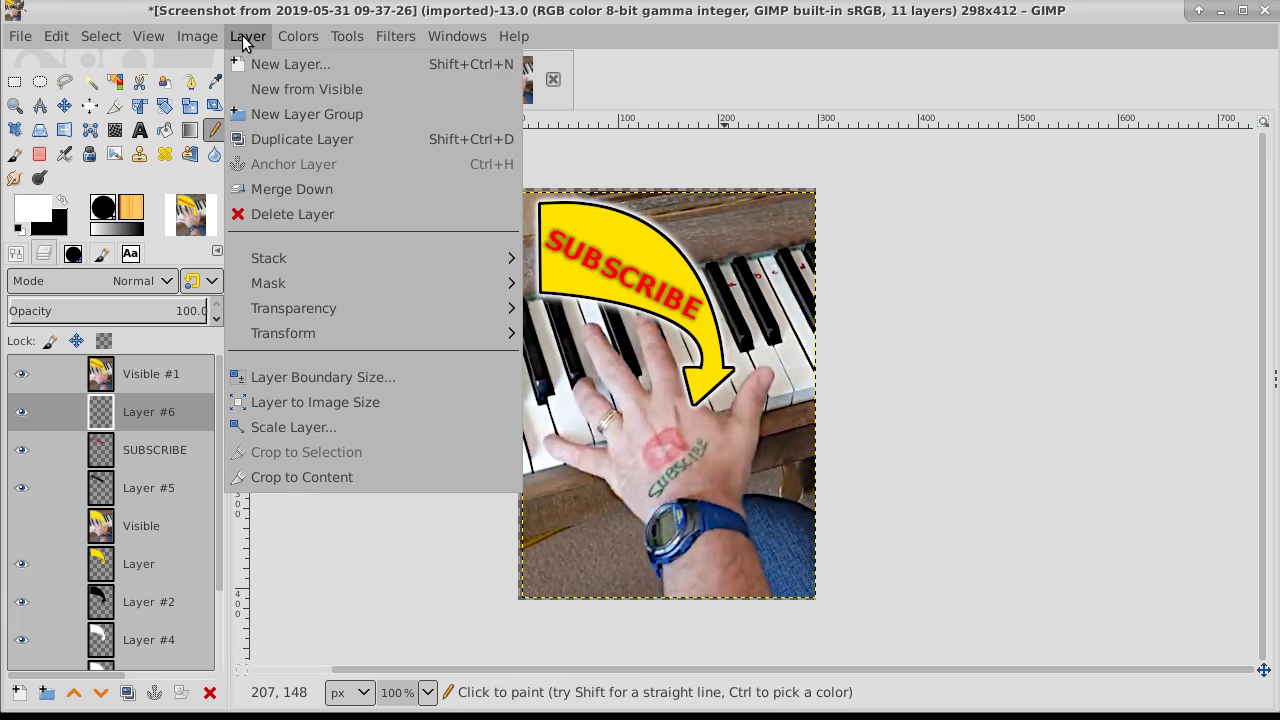
click(330, 402)
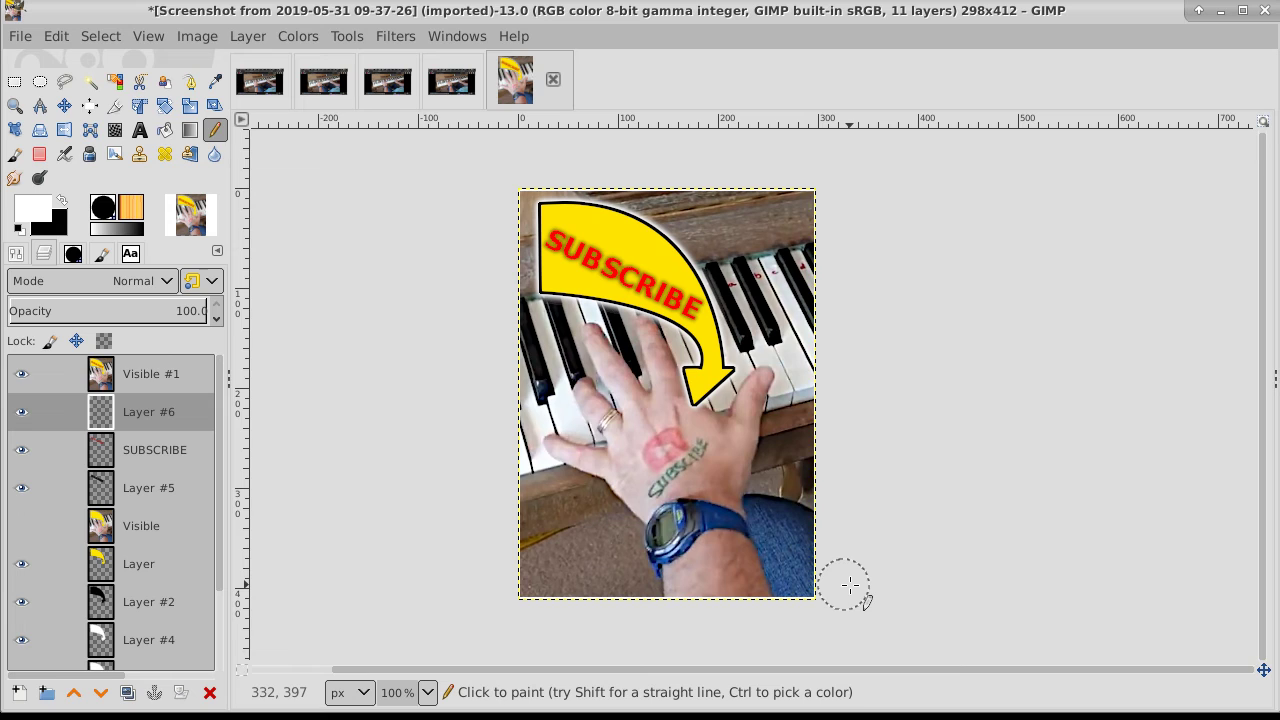
Make the Visible #1 layer active and scale it down proportionally to about 286 × 395 px
click(127, 376)
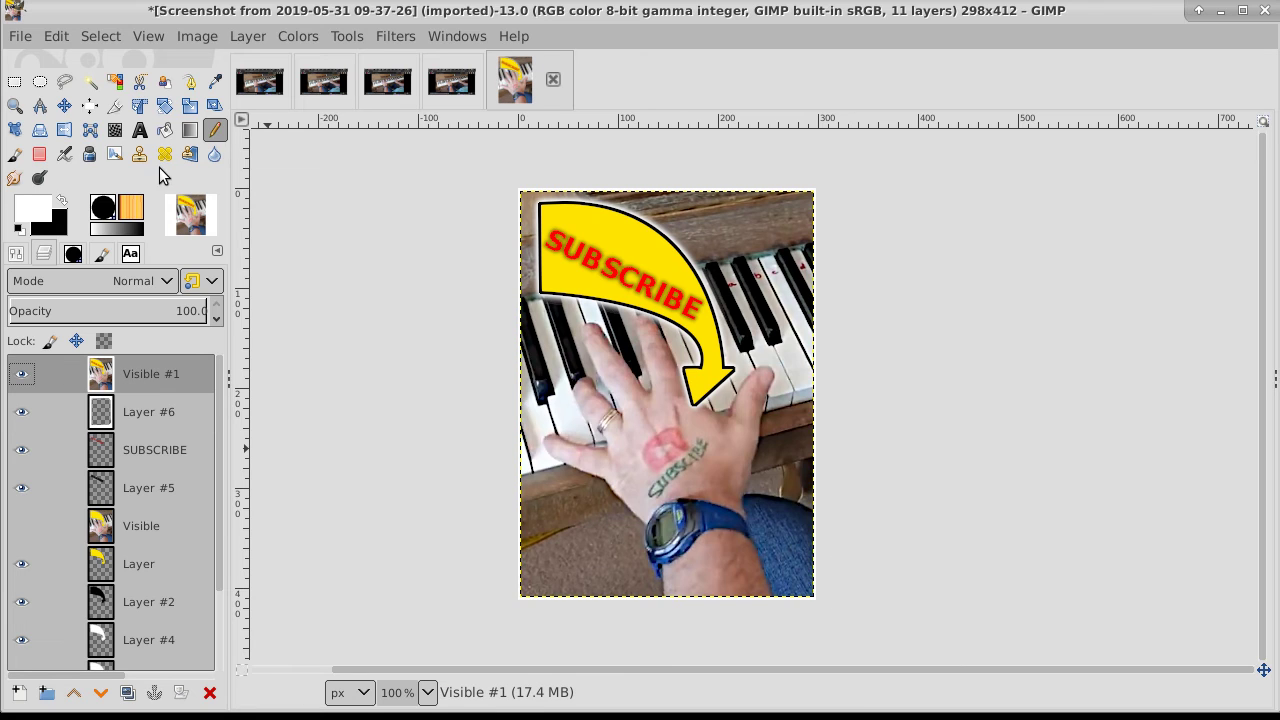
click(190, 105)
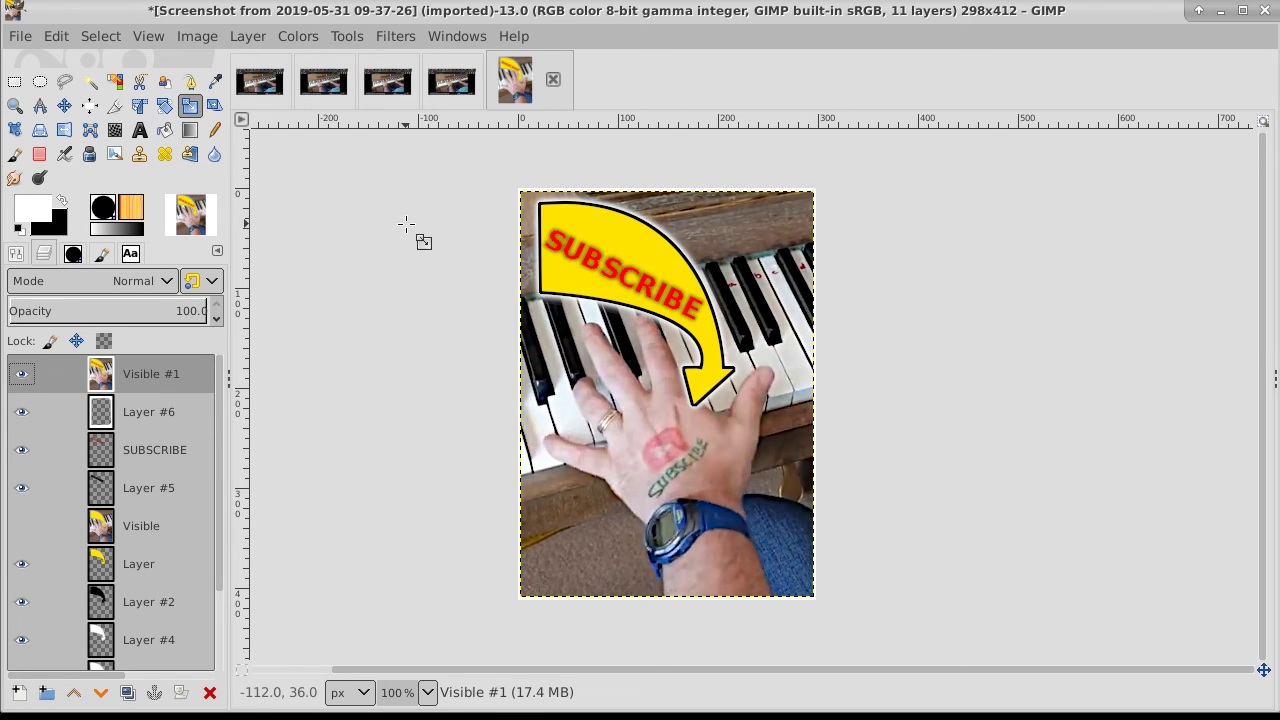
click(493, 200)
click(1130, 200)
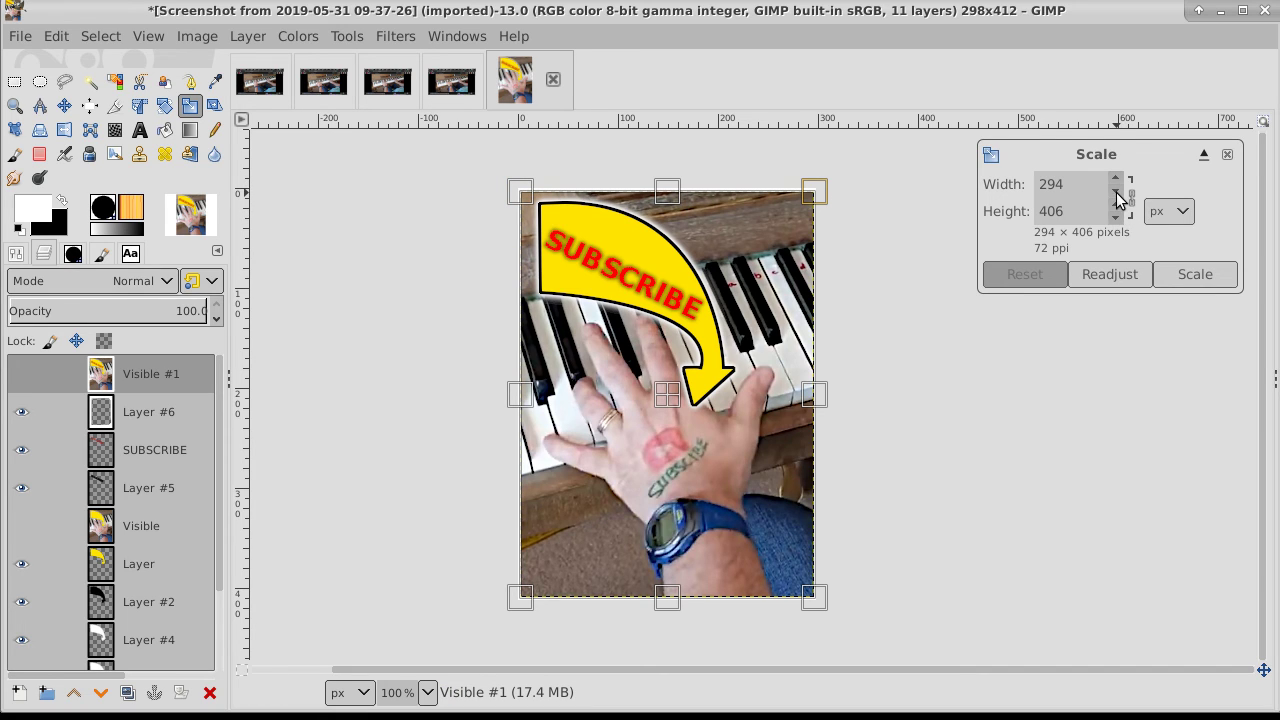
scroll(1118, 198, down, 8)
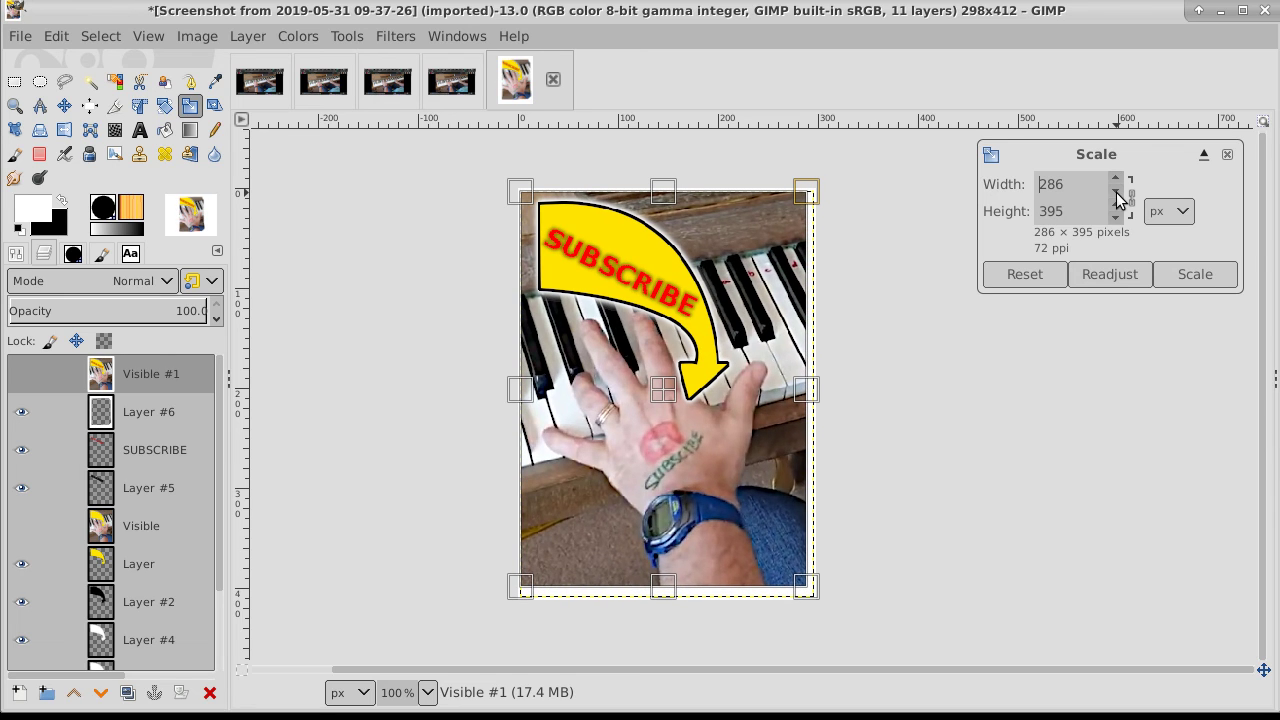
scroll(1118, 198, down, 1)
click(1214, 272)
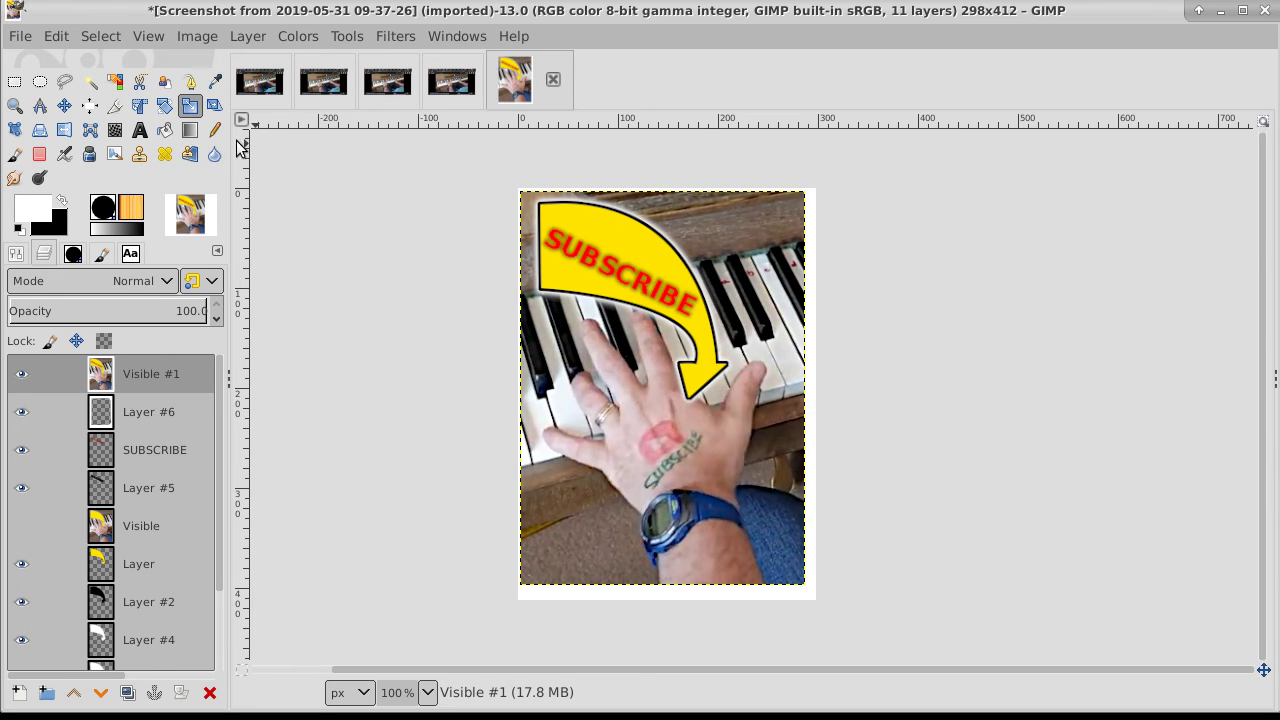
Nudge the scaled Visible #1 layer right and down to centre it within the white border
click(65, 105)
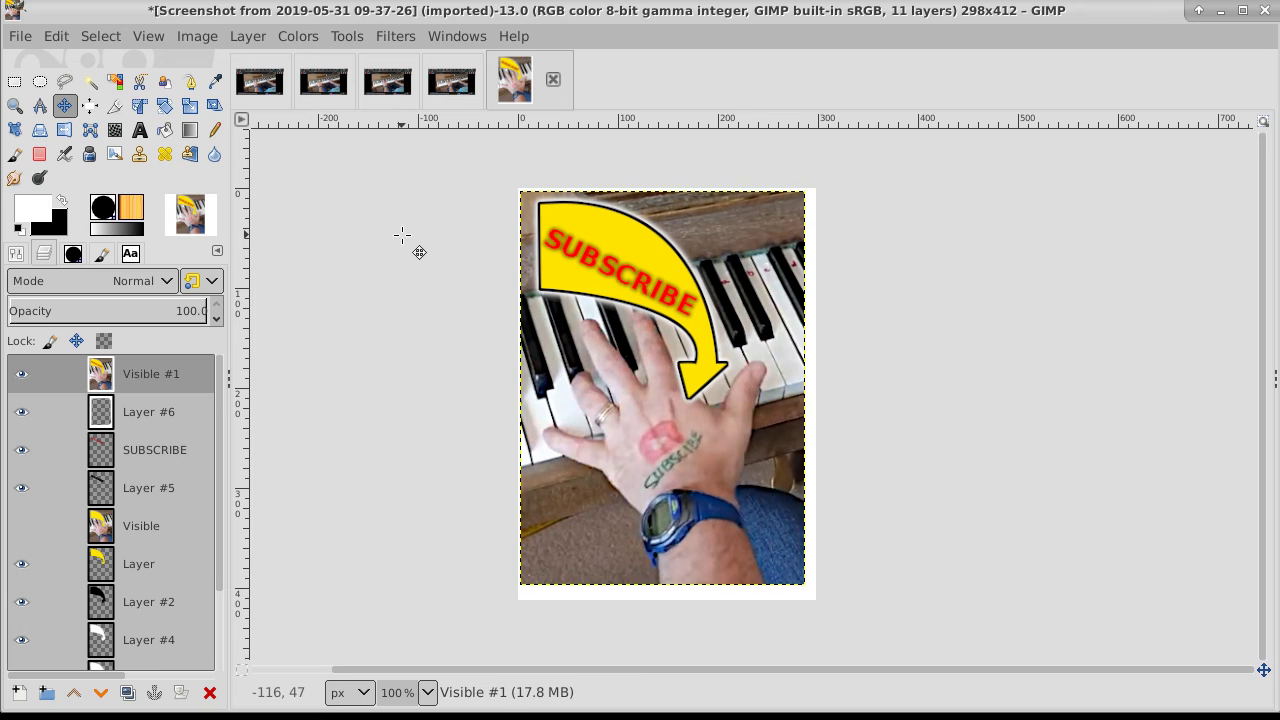
key(Right)
key(Right)
key(Right)
key(Right)
key(Right)
key(Right)
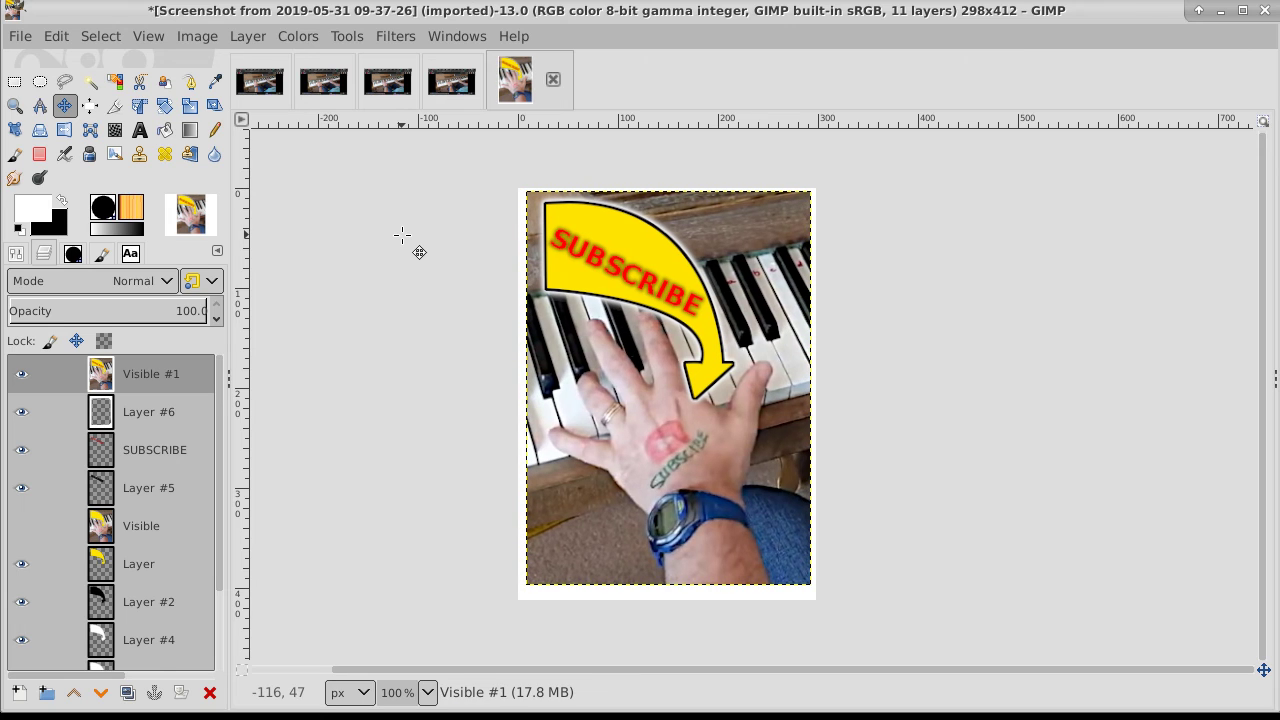
key(Down)
key(Down)
key(Down)
key(Down)
key(Down)
key(Down)
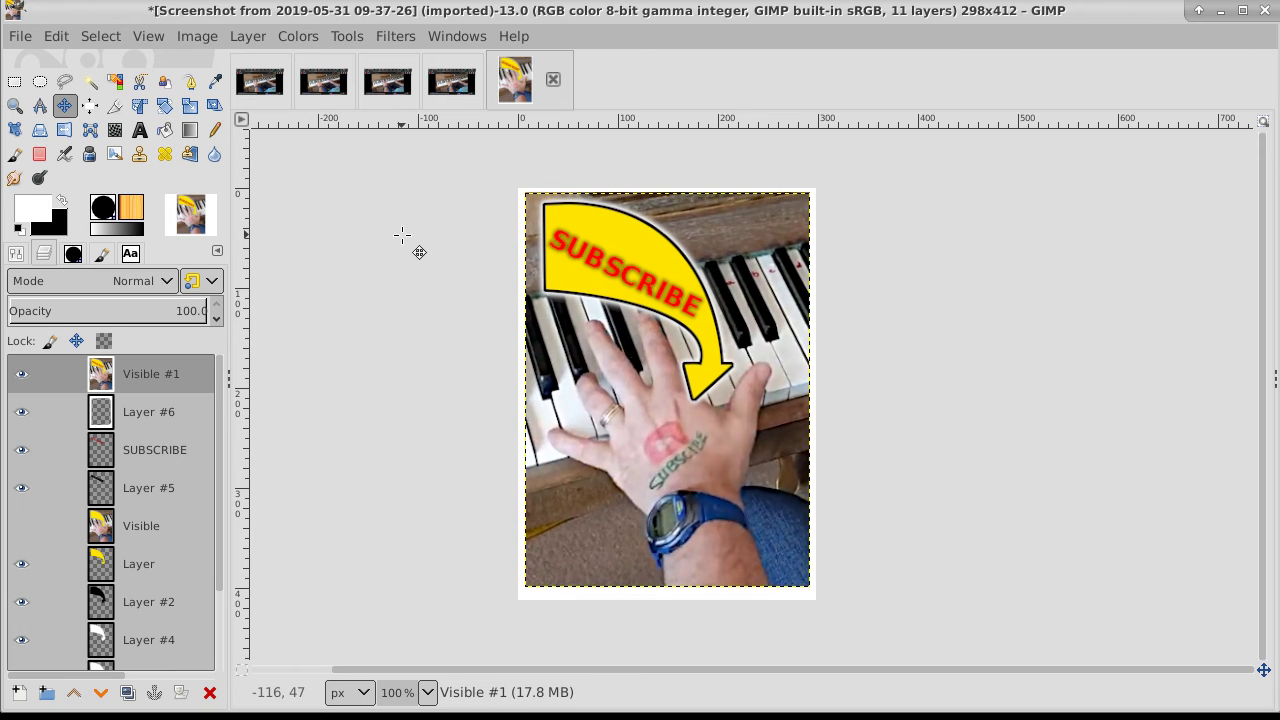
key(Up)
key(Up)
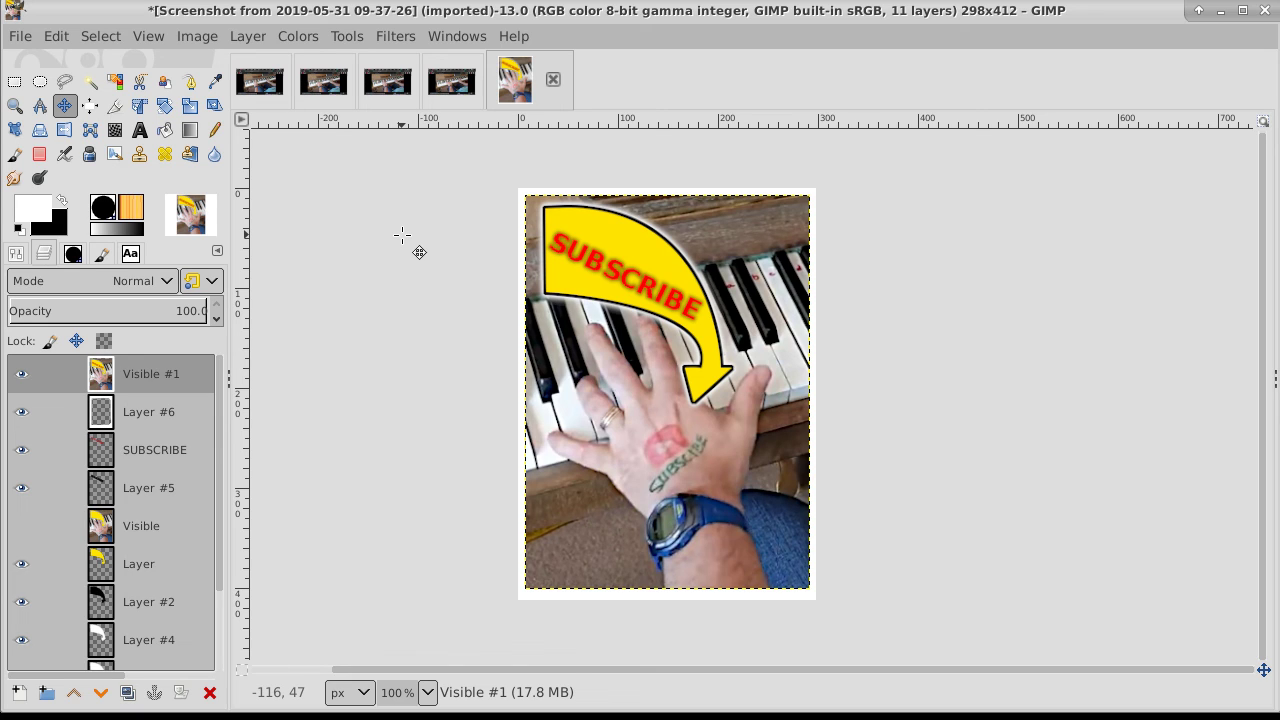
Undo the nudges and the last scaling of the Visible #1 layer
click(58, 42)
click(62, 78)
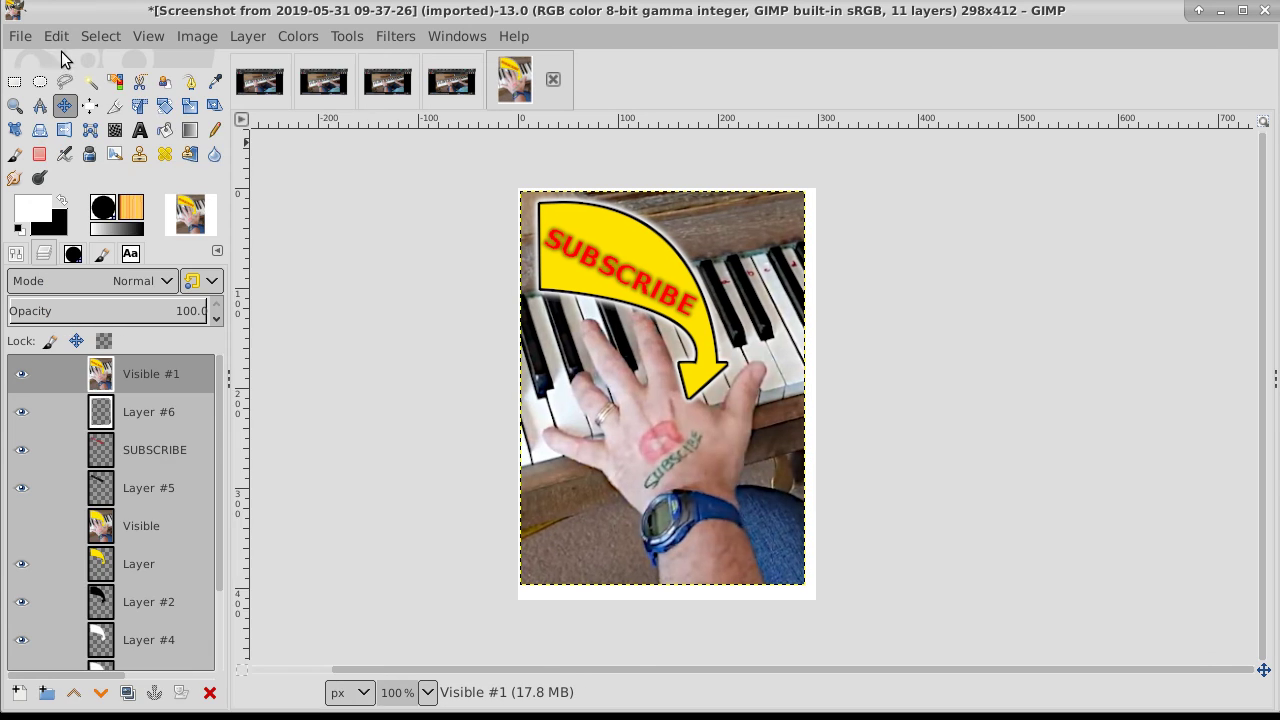
click(58, 38)
click(62, 78)
click(57, 40)
click(62, 80)
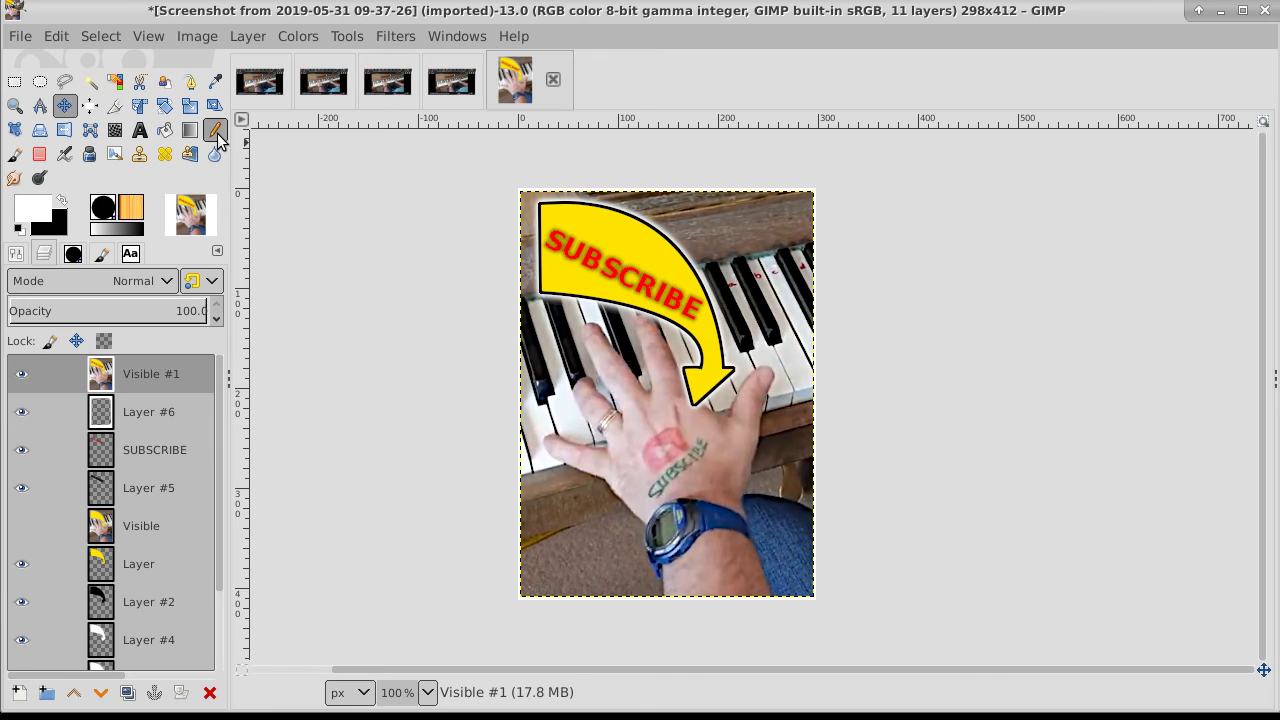
Scale the Visible #1 layer proportionally to 291 × 402 px
click(191, 106)
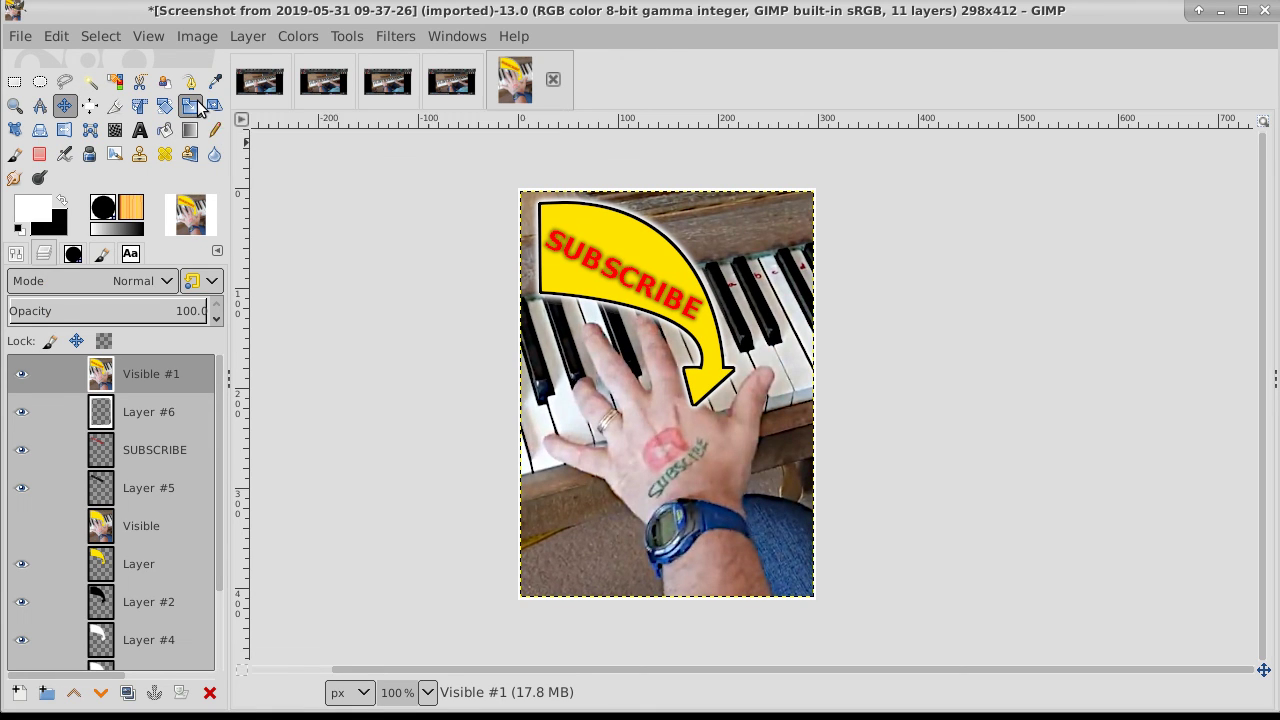
click(593, 293)
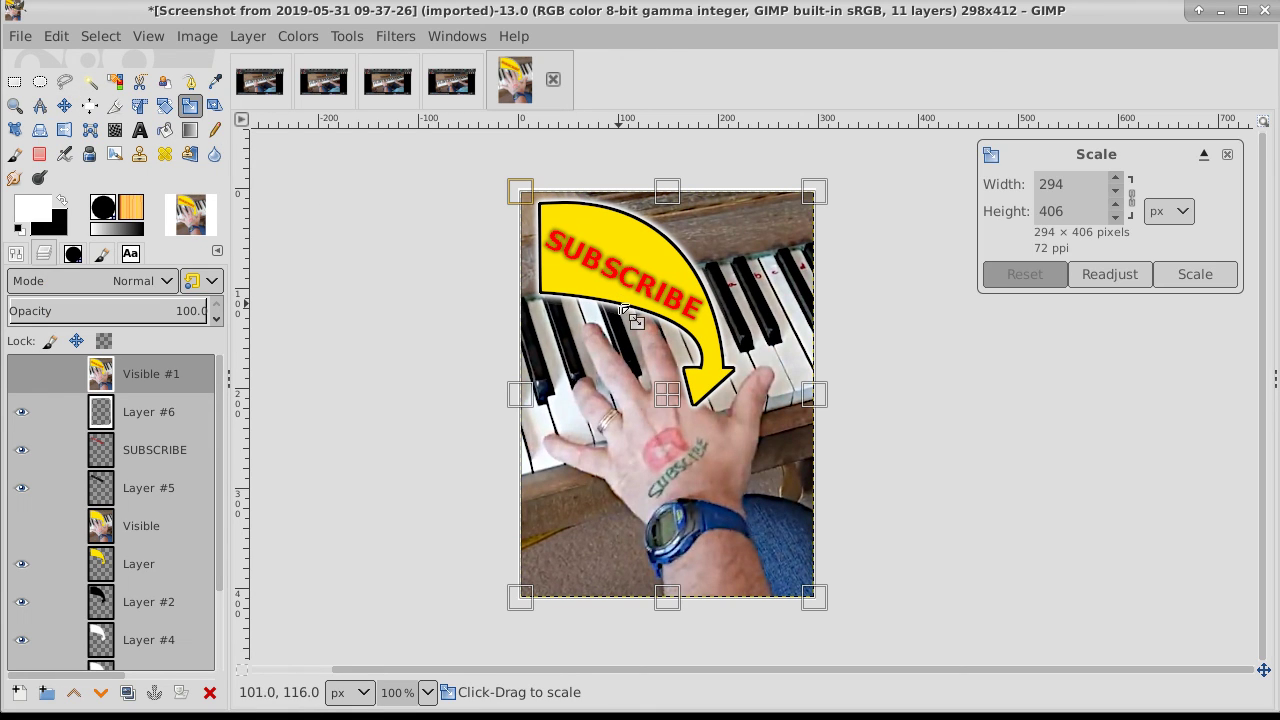
click(1117, 190)
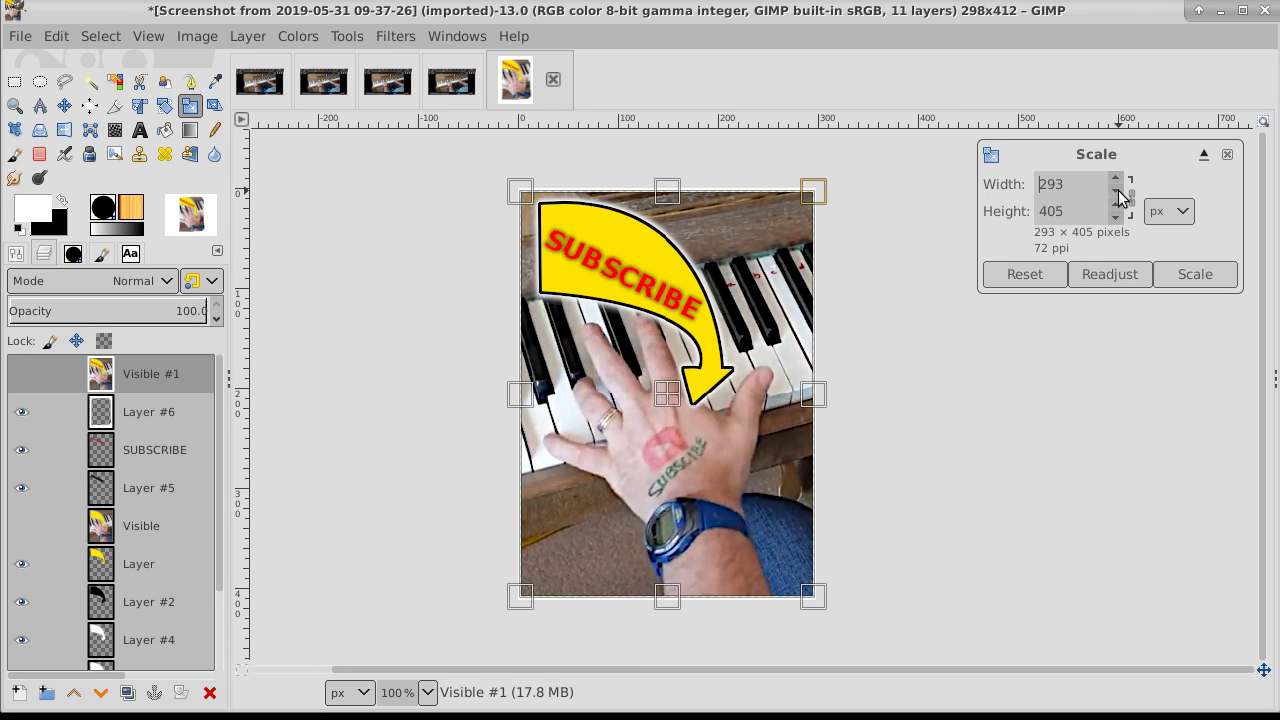
click(1117, 190)
click(1117, 192)
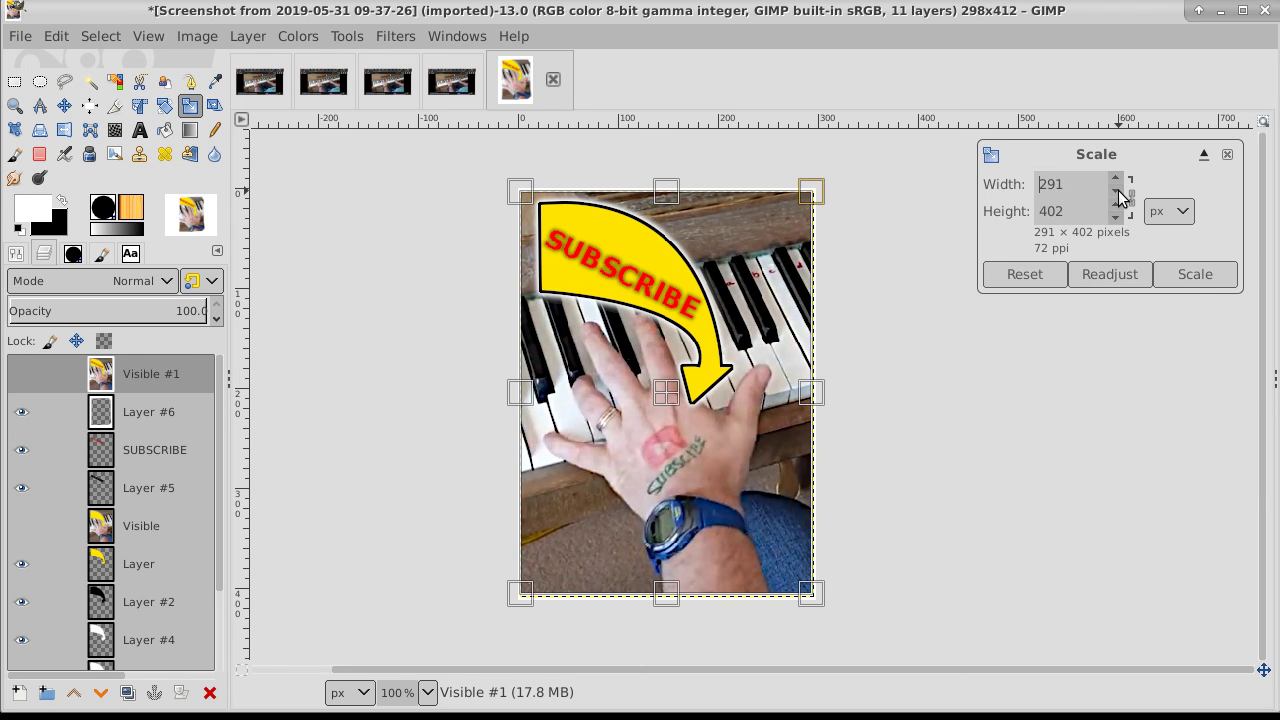
click(1195, 274)
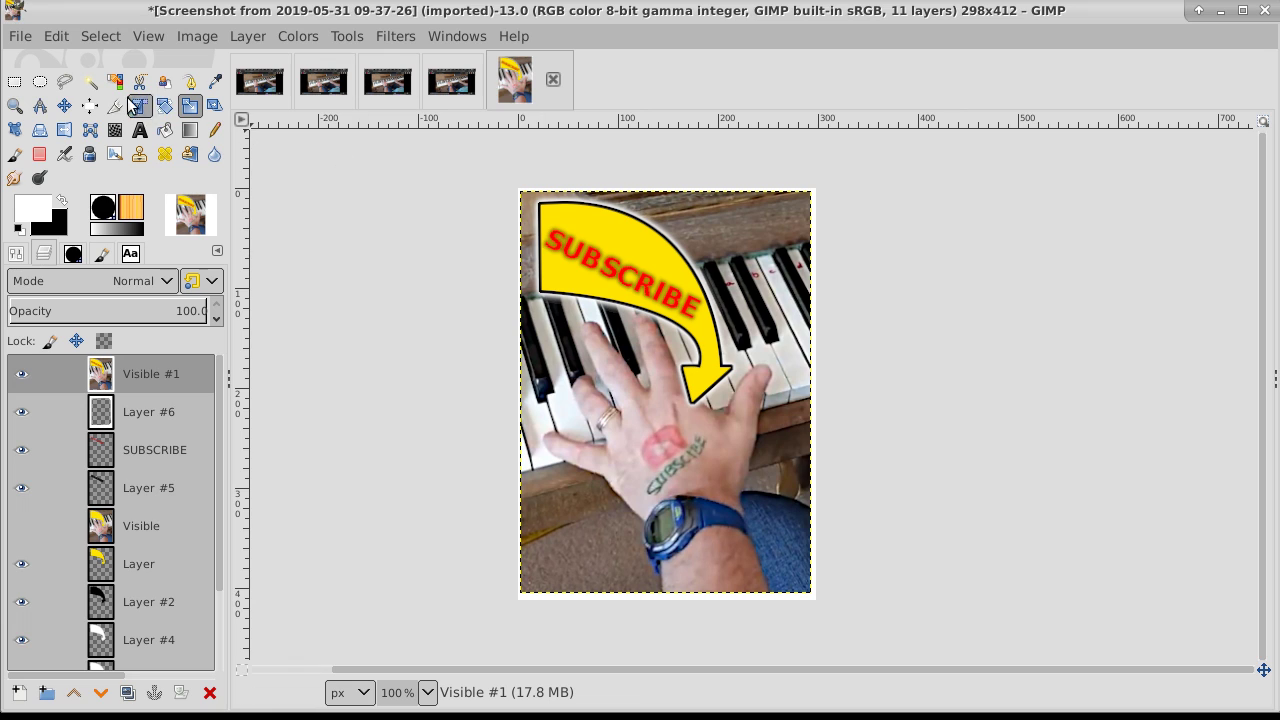
Move the Visible #1 layer about 2 px right and 2 px down to even out the white border
click(63, 105)
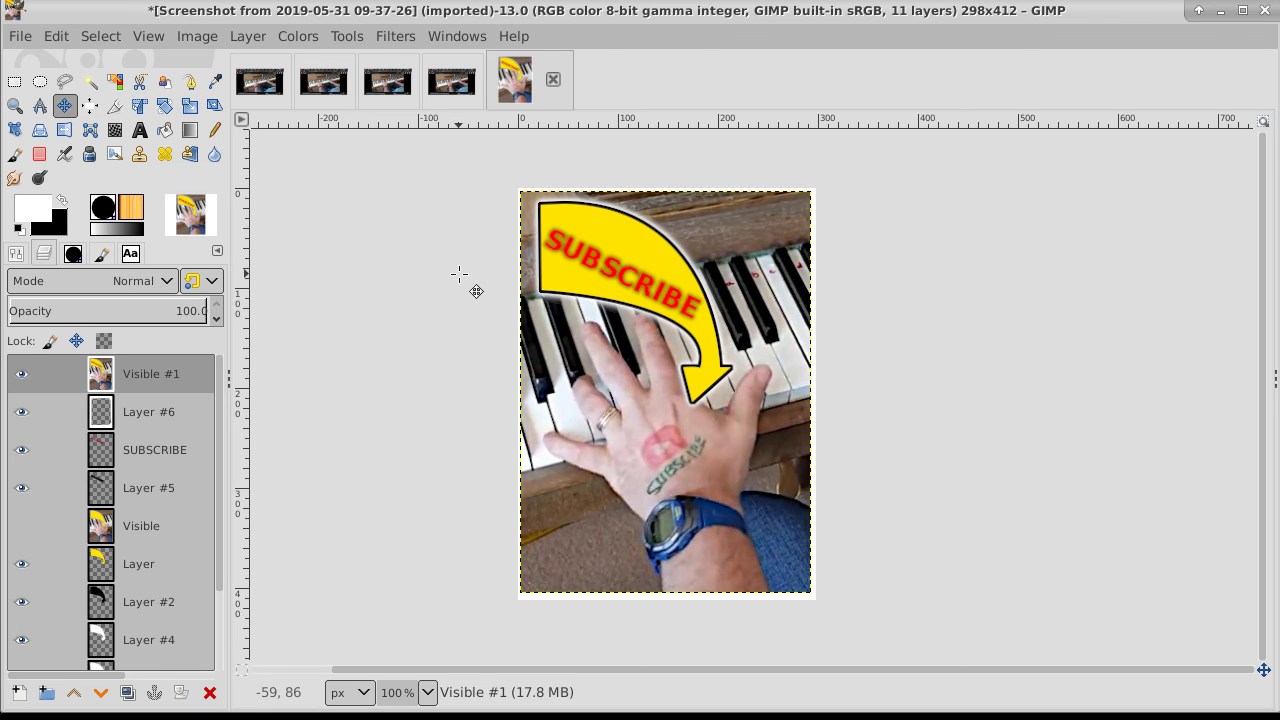
key(Right)
key(Right)
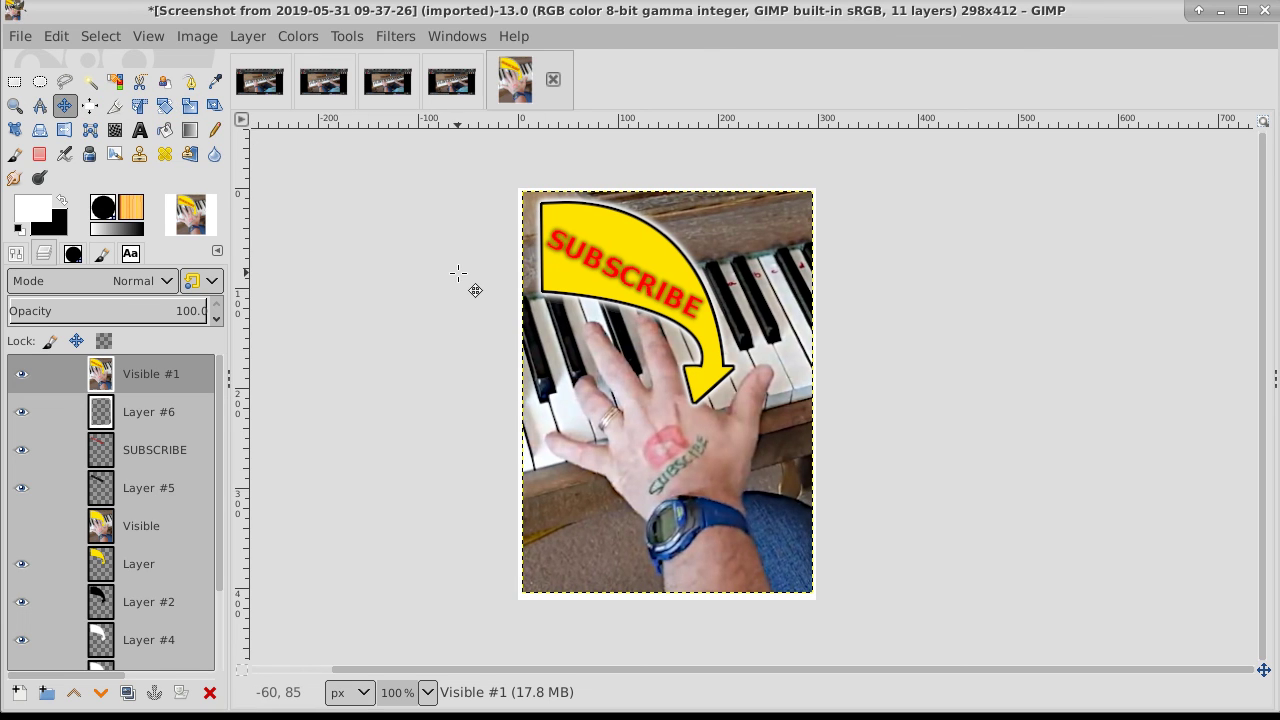
key(Down)
key(Down)
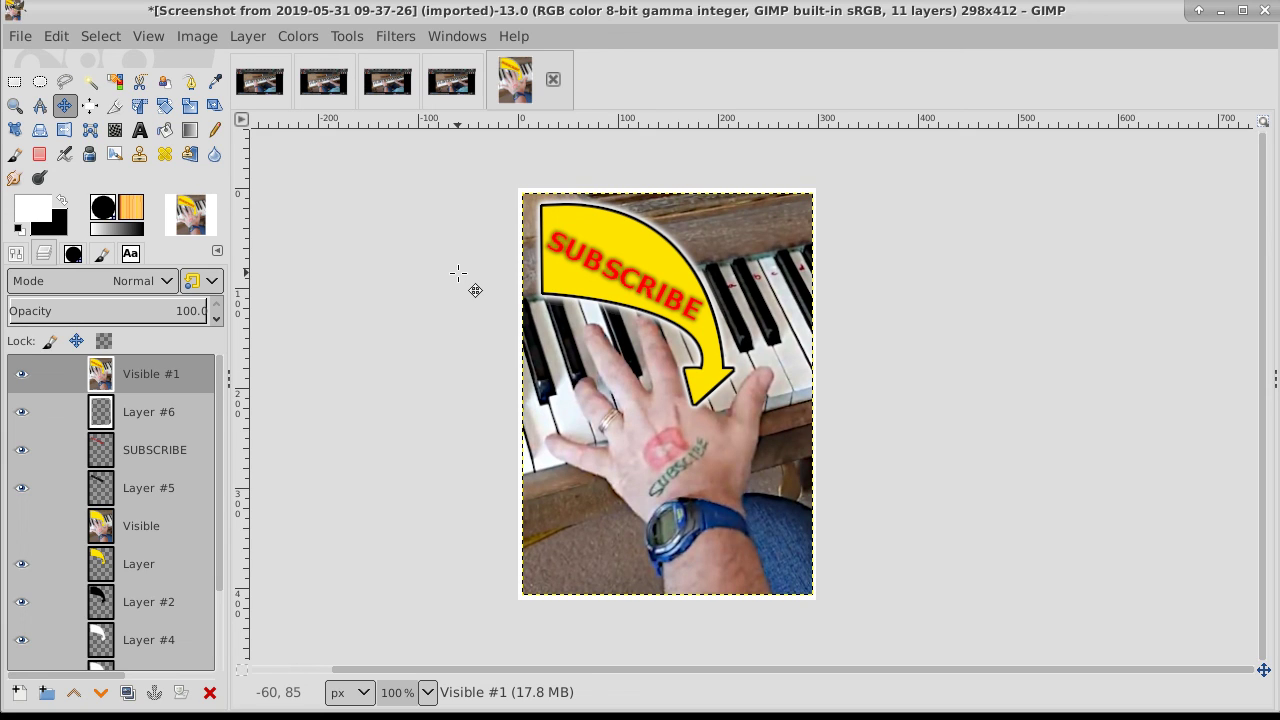
Create a new layer from the visible image and minimize the image editor window
right_click(157, 364)
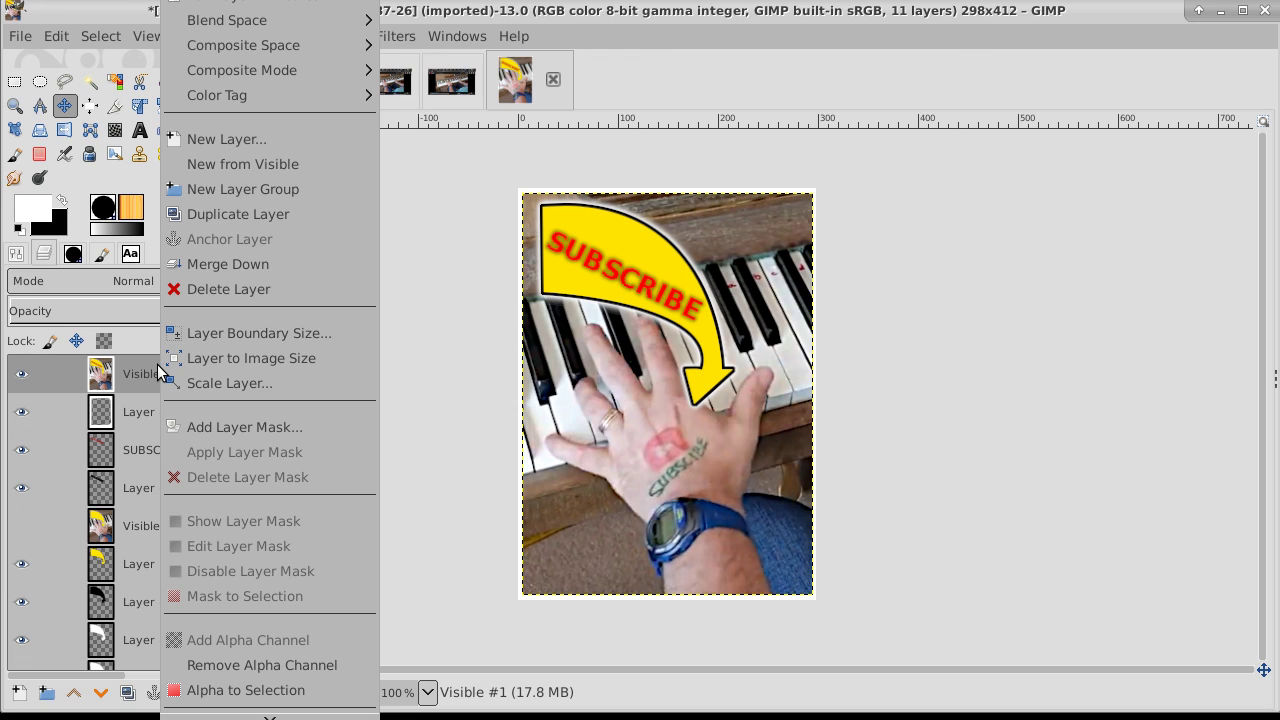
click(214, 164)
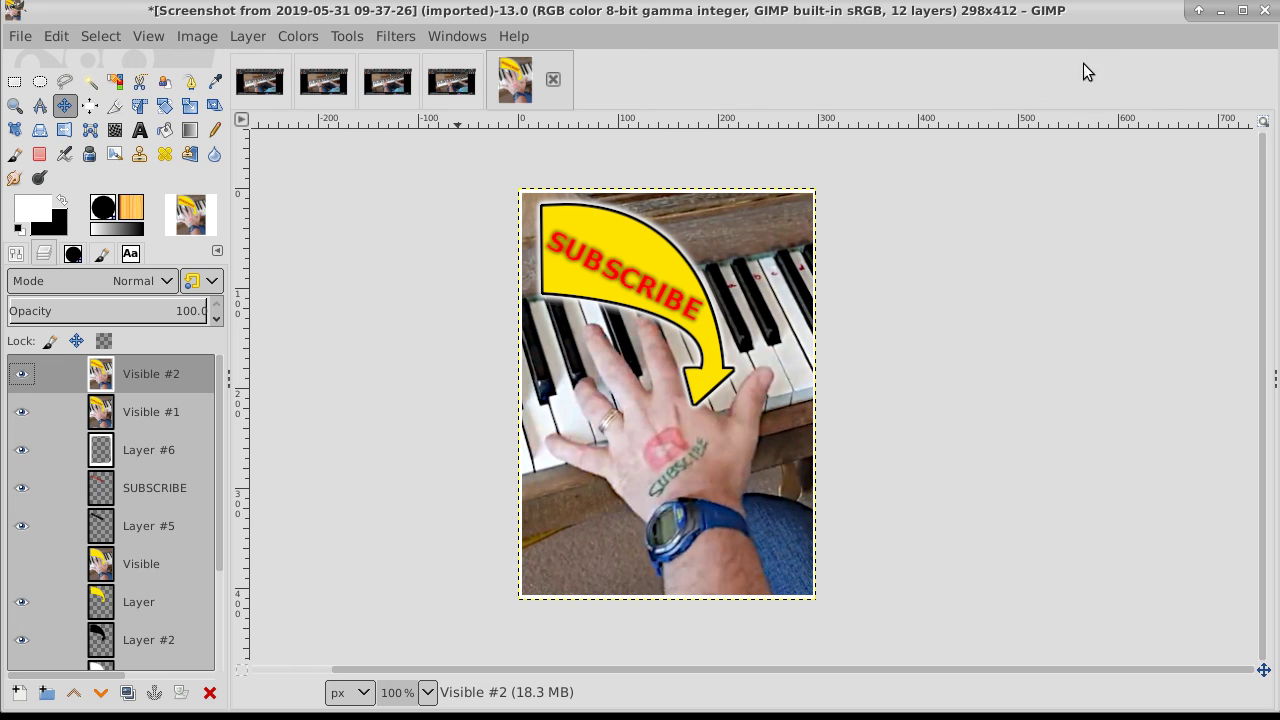
click(1221, 10)
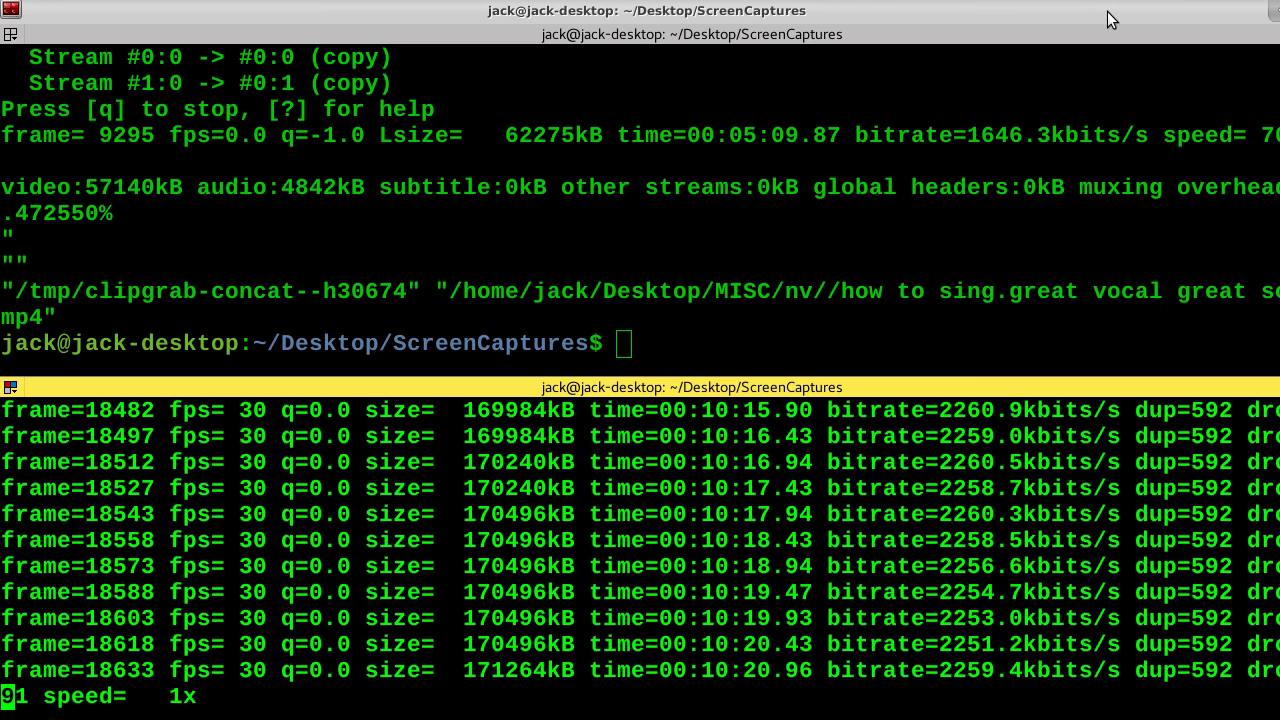